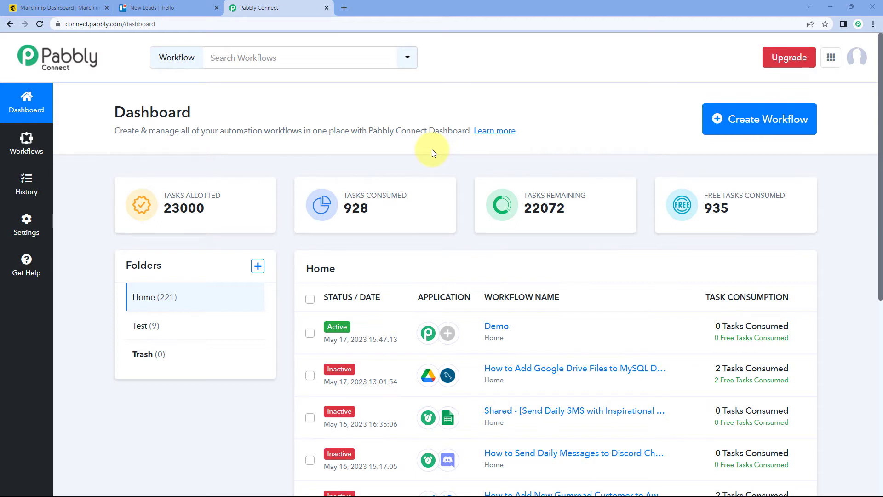
Step: Create a new workflow named "Mailchimp to Trello"
{"action": "left_click", "coordinate": [749, 134]}
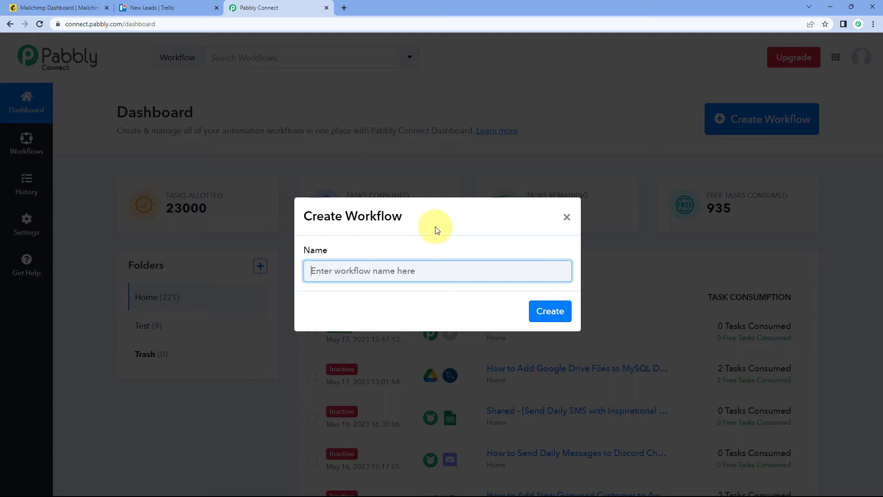
{"action": "type", "text": "Mailchi"}
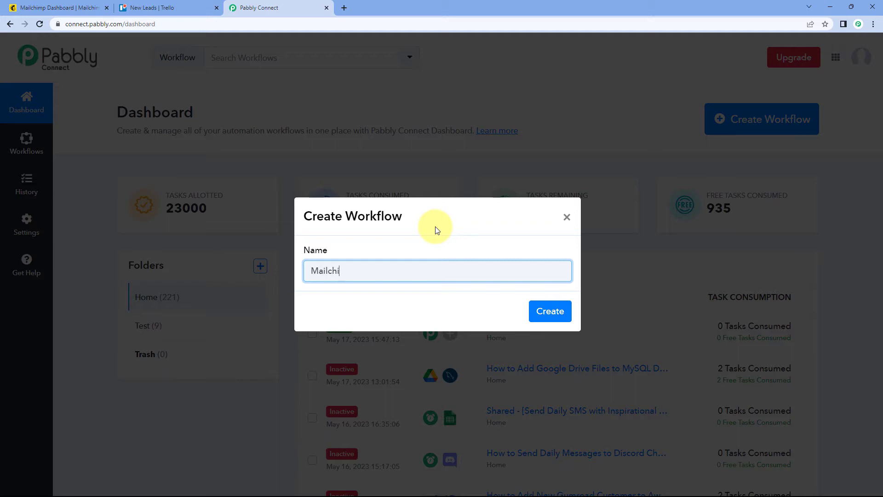
{"action": "type", "text": "mp to Trello"}
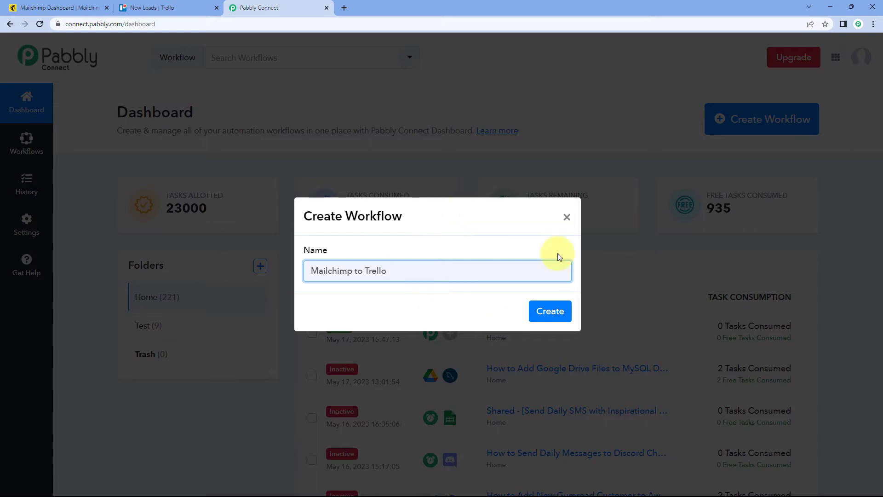
{"action": "left_click", "coordinate": [549, 313]}
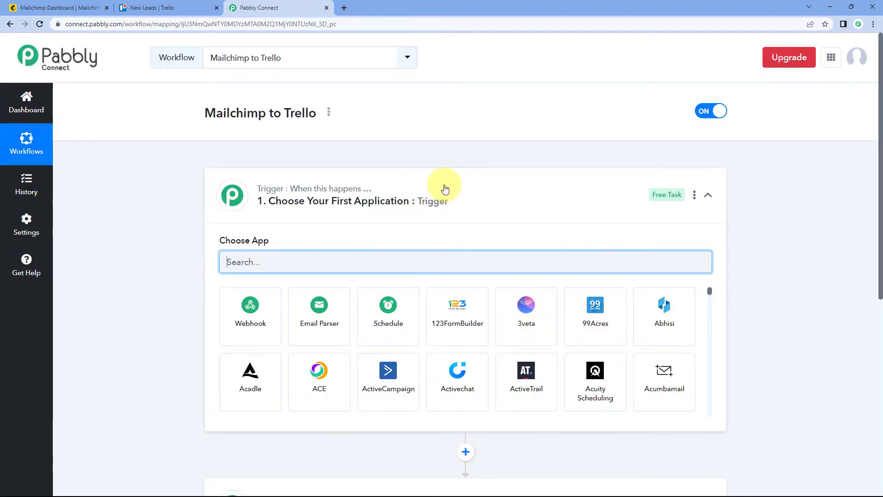
Step: Review the new workflow's trigger and action sections along with the Mailchimp home page
{"action": "left_click", "coordinate": [444, 189]}
{"action": "scroll", "coordinate": [183, 187], "scroll_direction": "down", "scroll_amount": 1}
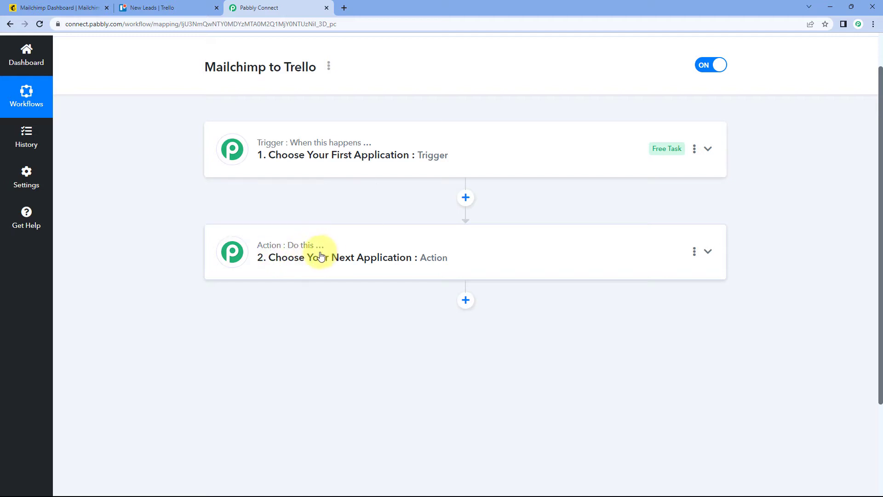
{"action": "left_click", "coordinate": [469, 146]}
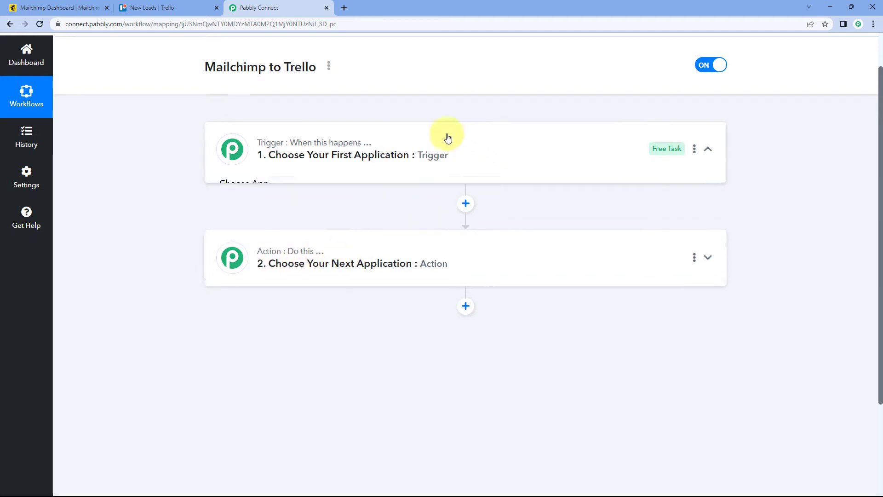
{"action": "scroll", "coordinate": [171, 199], "scroll_direction": "down", "scroll_amount": 1}
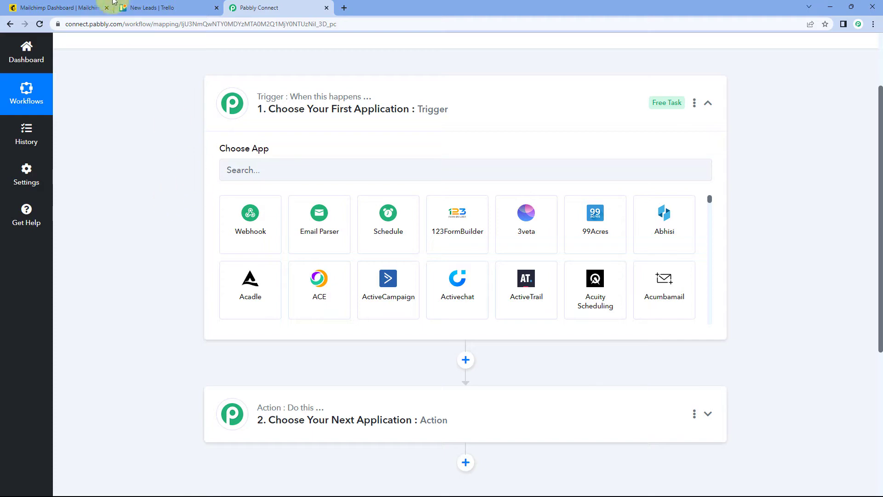
{"action": "left_click", "coordinate": [94, 5]}
{"action": "left_click", "coordinate": [308, 5]}
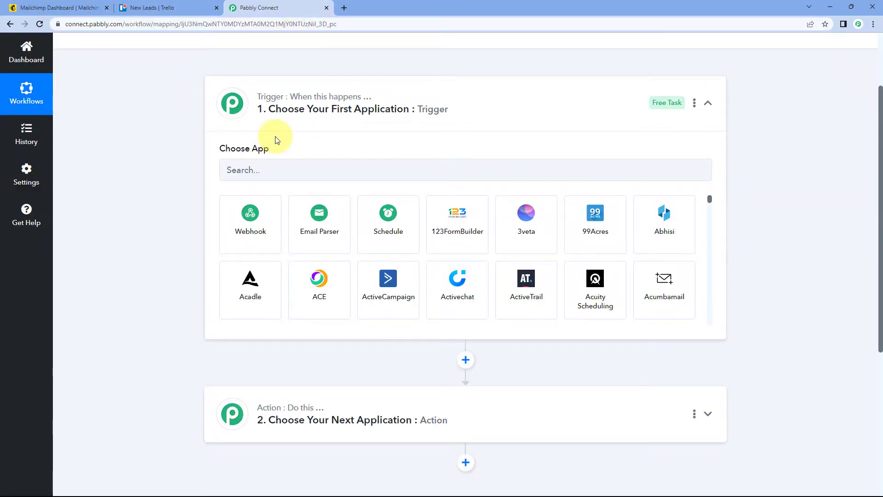
{"action": "left_click", "coordinate": [51, 6]}
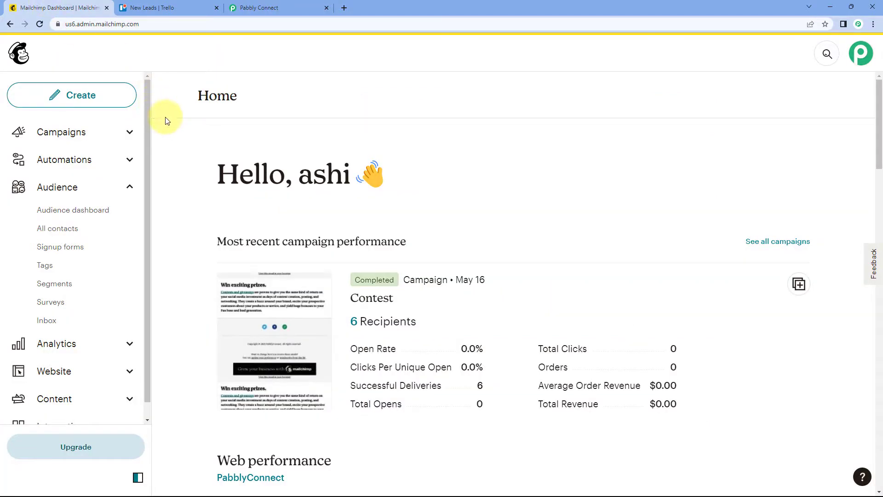
{"action": "left_click", "coordinate": [280, 10]}
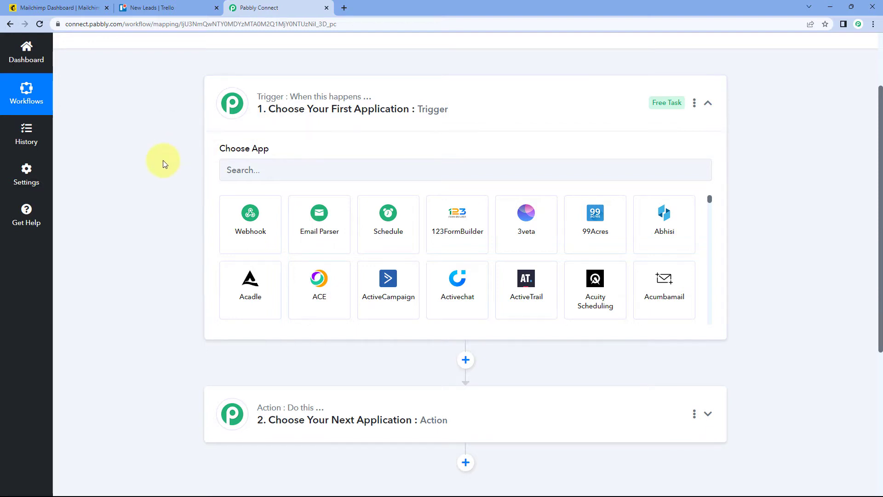
{"action": "scroll", "coordinate": [163, 166], "scroll_direction": "down", "scroll_amount": 1}
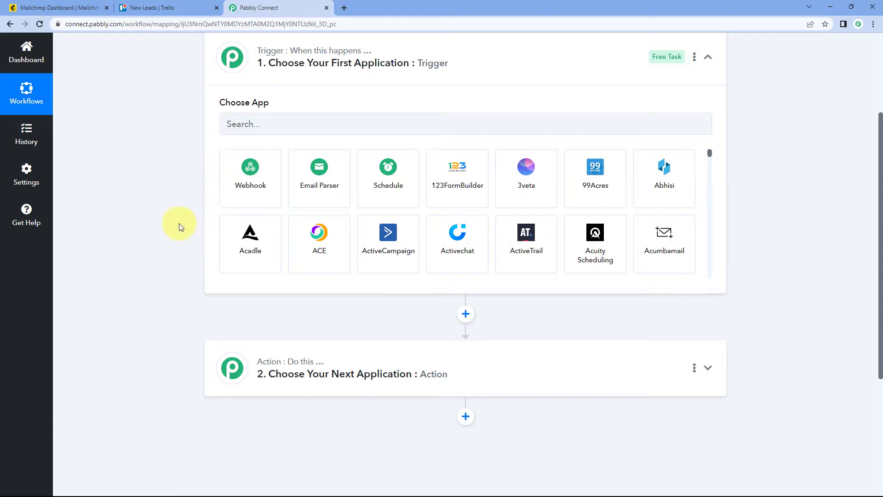
{"action": "scroll", "coordinate": [185, 210], "scroll_direction": "down", "scroll_amount": 1}
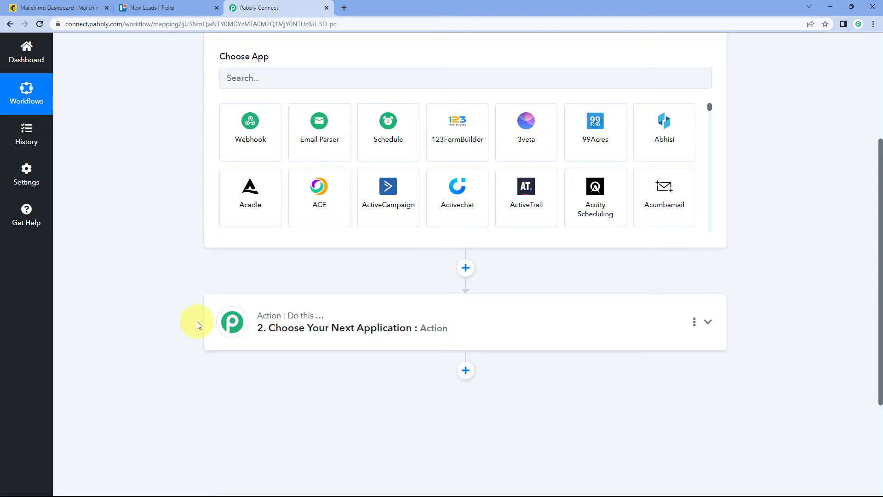
{"action": "scroll", "coordinate": [197, 321], "scroll_direction": "up", "scroll_amount": 2}
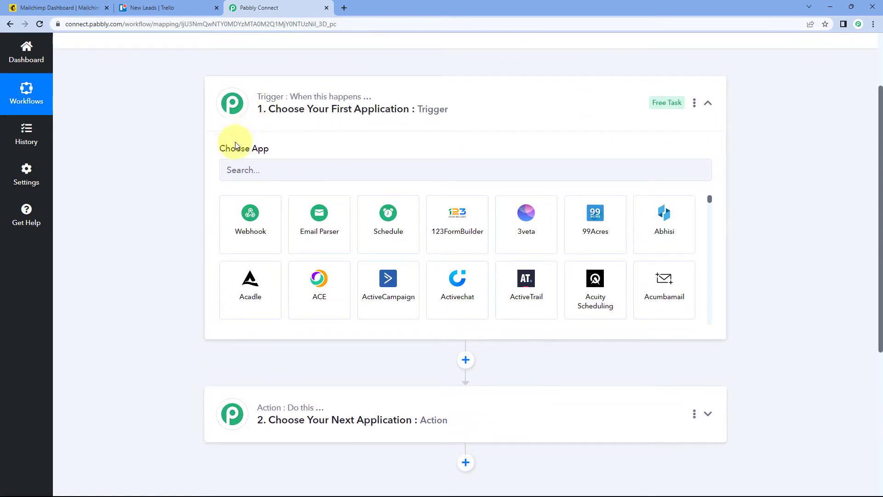
Step: Set the workflow's trigger application to MailChimp with New Subscriber as the trigger event
{"action": "left_click", "coordinate": [272, 175]}
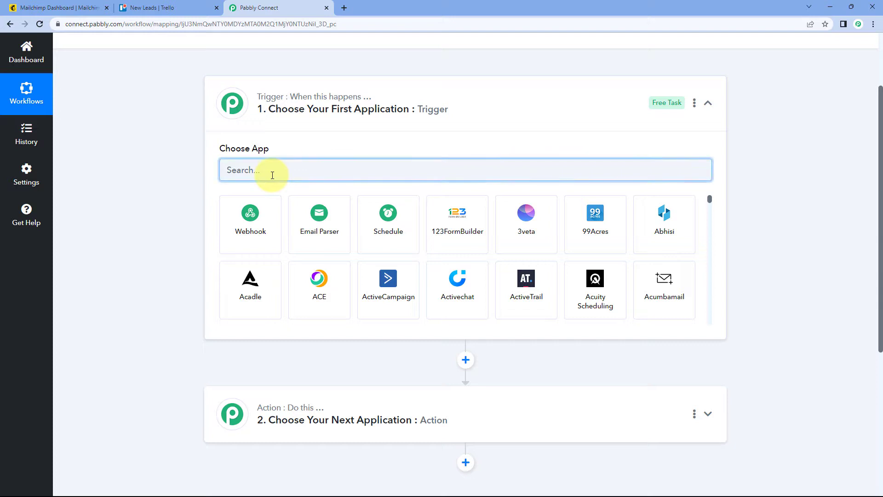
{"action": "type", "text": "Mailchimp"}
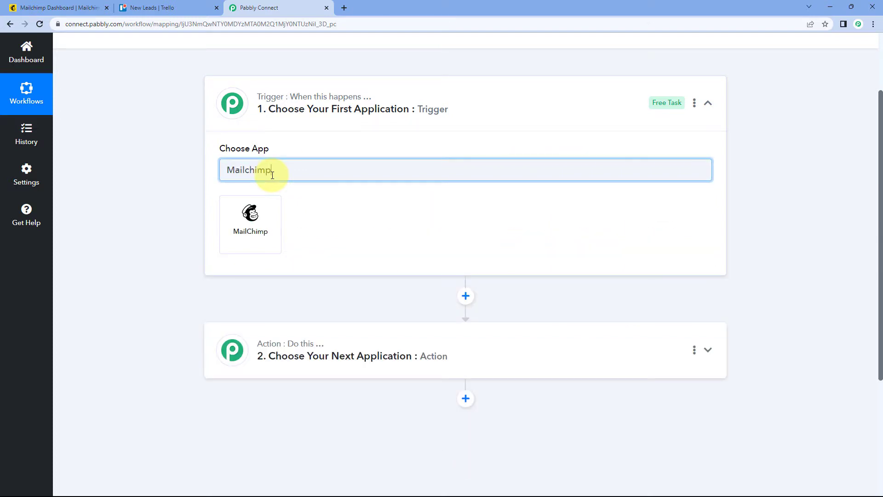
{"action": "left_click", "coordinate": [225, 211]}
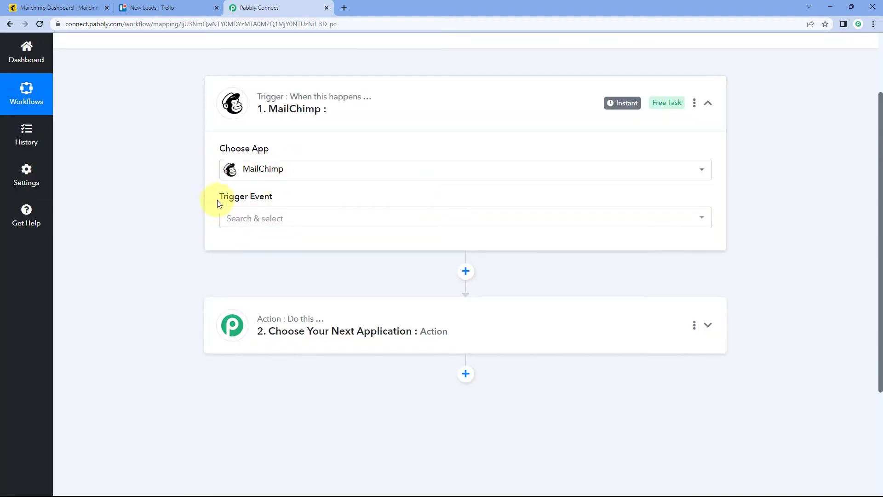
{"action": "left_click", "coordinate": [292, 217]}
{"action": "scroll", "coordinate": [247, 182], "scroll_direction": "down", "scroll_amount": 2}
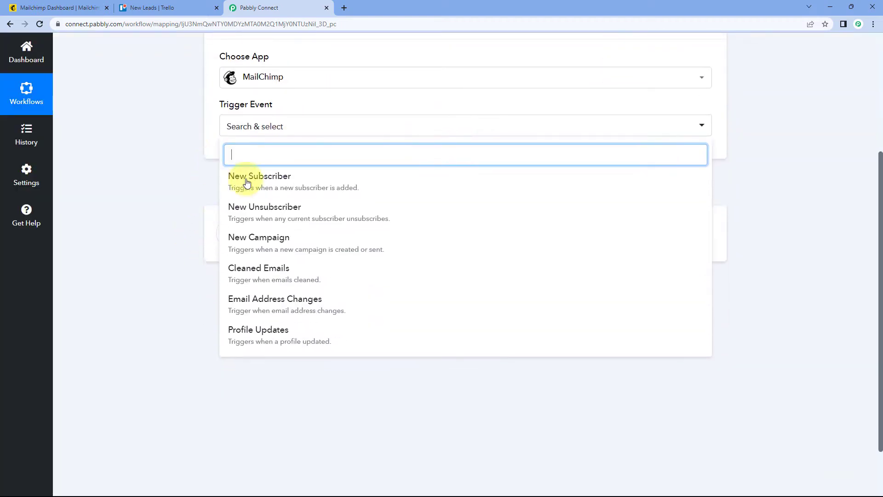
{"action": "left_click", "coordinate": [275, 183]}
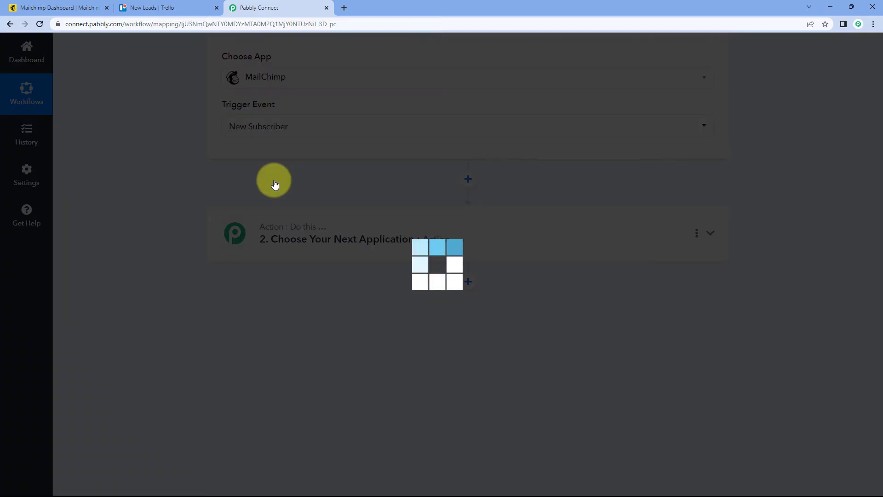
{"action": "scroll", "coordinate": [267, 184], "scroll_direction": "up", "scroll_amount": 2}
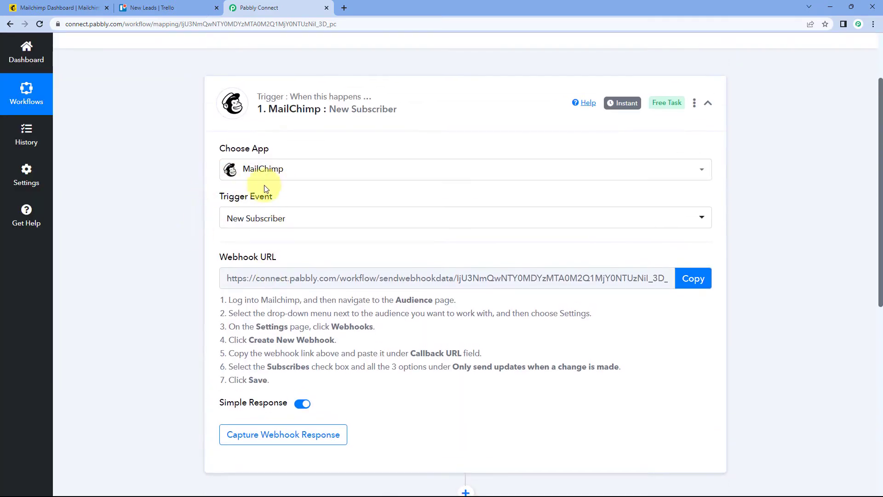
Step: Read the webhook setup instructions for the MailChimp trigger and copy its webhook URL
{"action": "scroll", "coordinate": [190, 254], "scroll_direction": "down", "scroll_amount": 1}
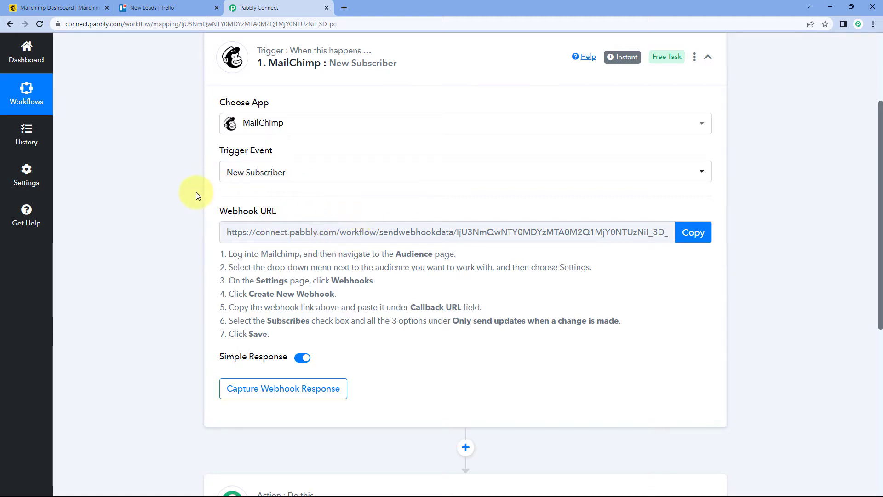
{"action": "left_click_drag", "start_coordinate": [229, 254], "coordinate": [311, 335]}
{"action": "left_click", "coordinate": [321, 258]}
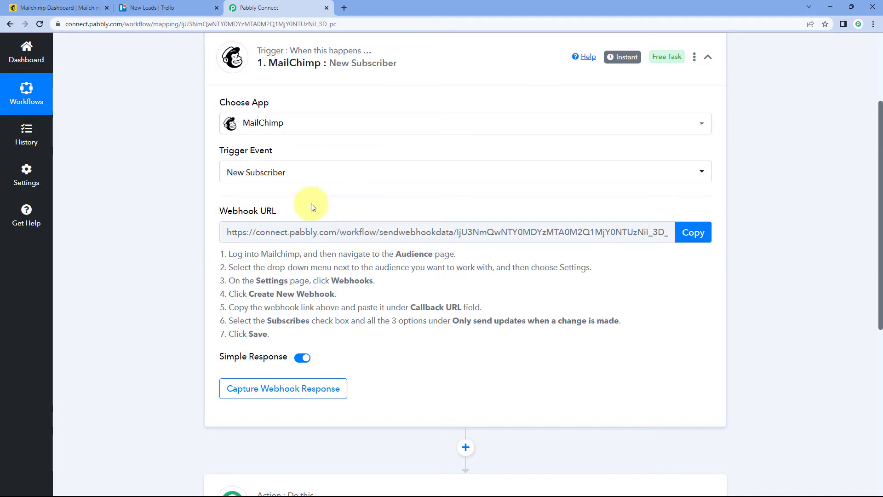
{"action": "left_click", "coordinate": [692, 233]}
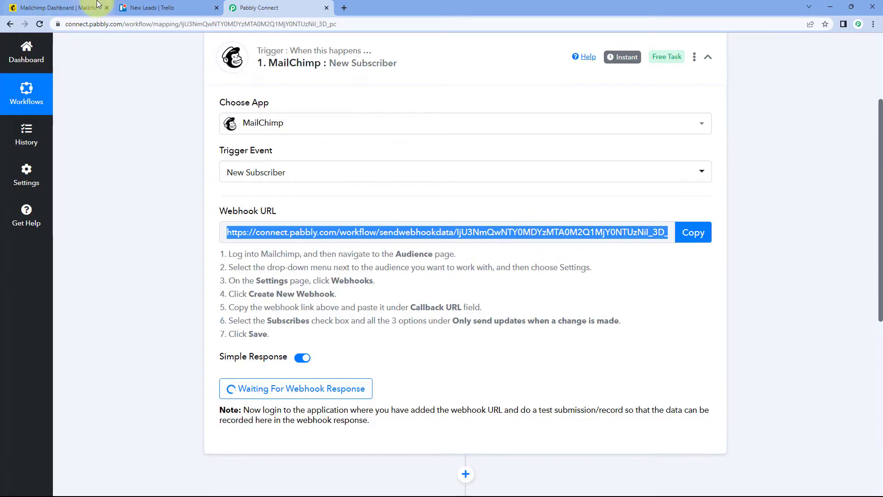
Step: Switch to Mailchimp and open the Webhooks settings of the PabblyConnect audience
{"action": "left_click", "coordinate": [80, 8]}
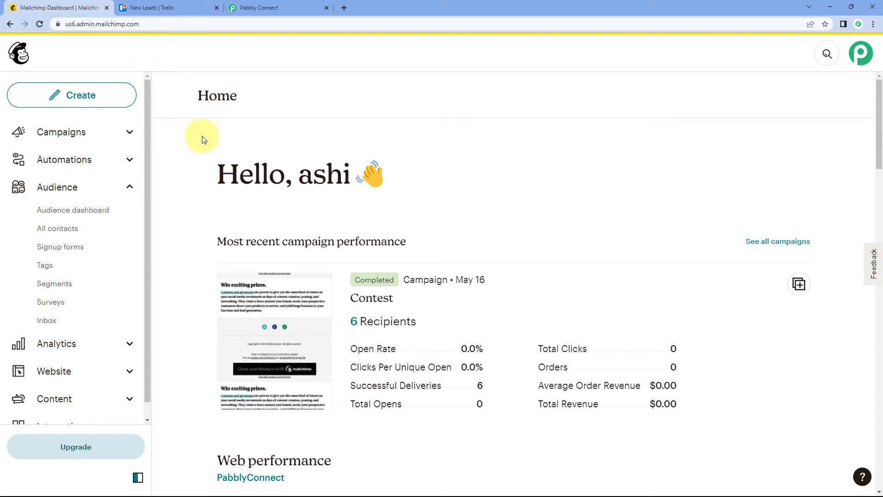
{"action": "left_click", "coordinate": [66, 189]}
{"action": "left_click", "coordinate": [66, 188]}
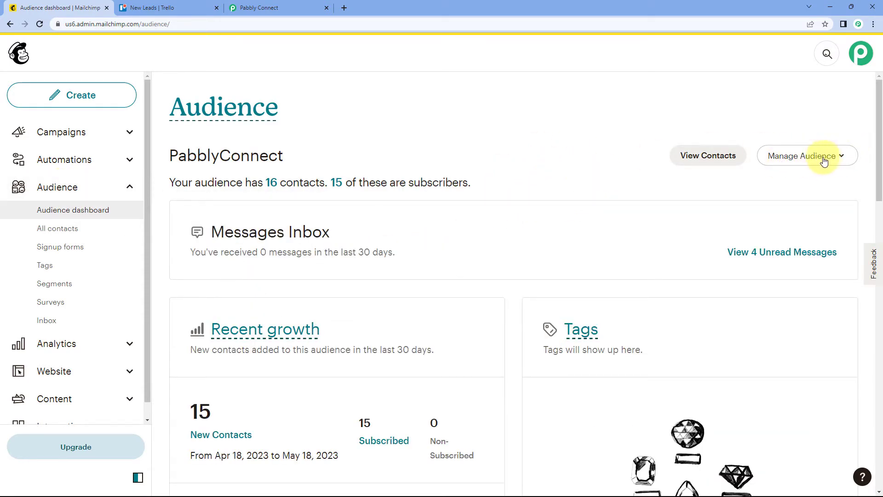
{"action": "left_click", "coordinate": [848, 160]}
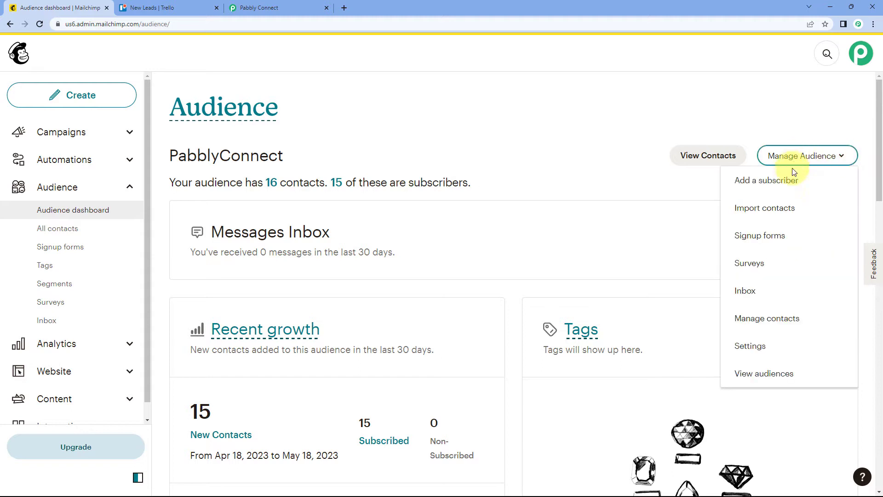
{"action": "left_click", "coordinate": [766, 347]}
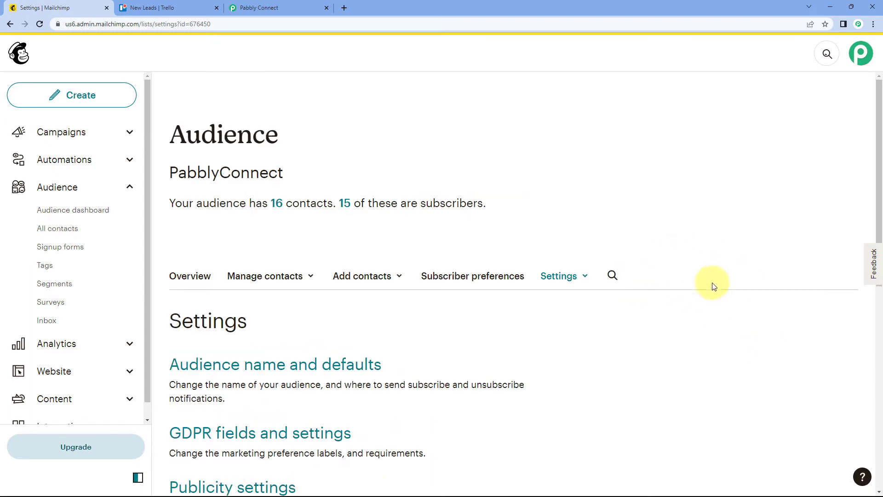
{"action": "left_click", "coordinate": [584, 278]}
{"action": "scroll", "coordinate": [574, 460], "scroll_direction": "down", "scroll_amount": 4}
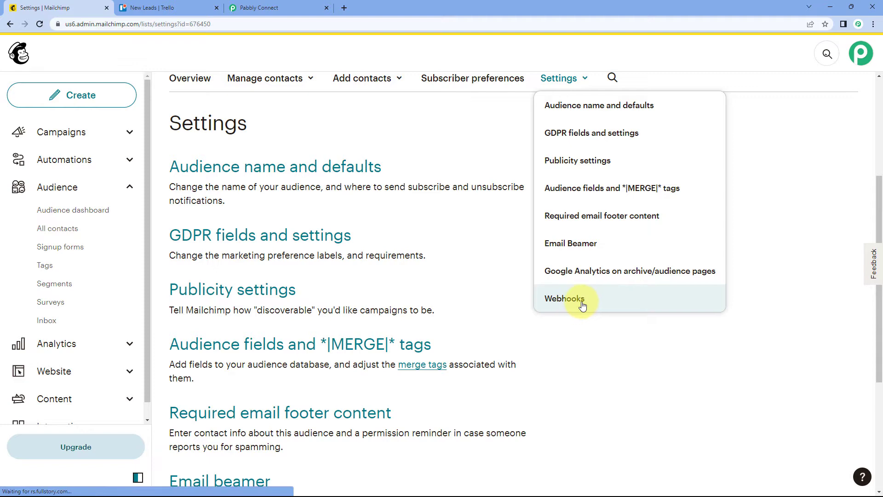
{"action": "left_click", "coordinate": [583, 305]}
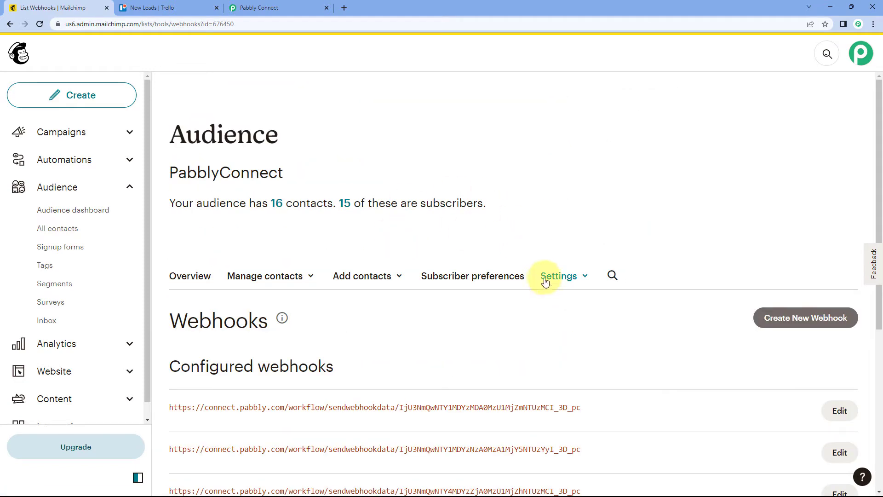
Step: Look over the configured webhooks and start creating a new webhook for the PabblyConnect audience
{"action": "scroll", "coordinate": [490, 257], "scroll_direction": "down", "scroll_amount": 1}
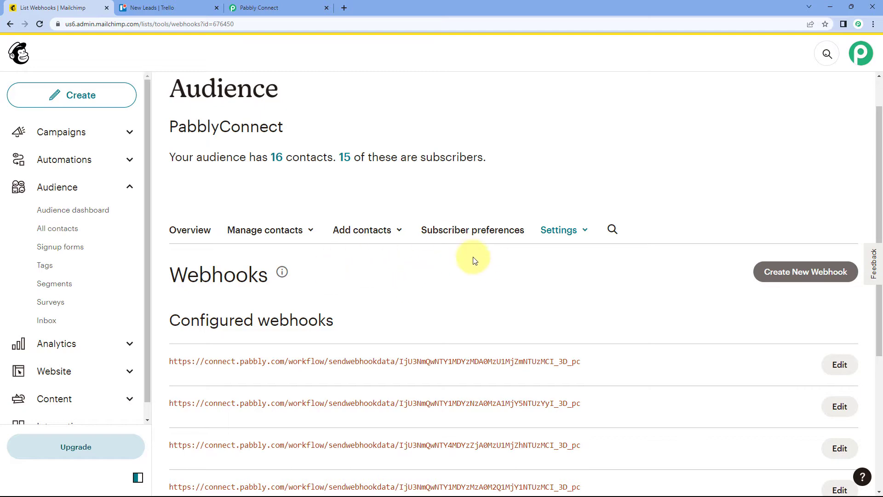
{"action": "scroll", "coordinate": [474, 259], "scroll_direction": "down", "scroll_amount": 1}
{"action": "scroll", "coordinate": [561, 233], "scroll_direction": "down", "scroll_amount": 4}
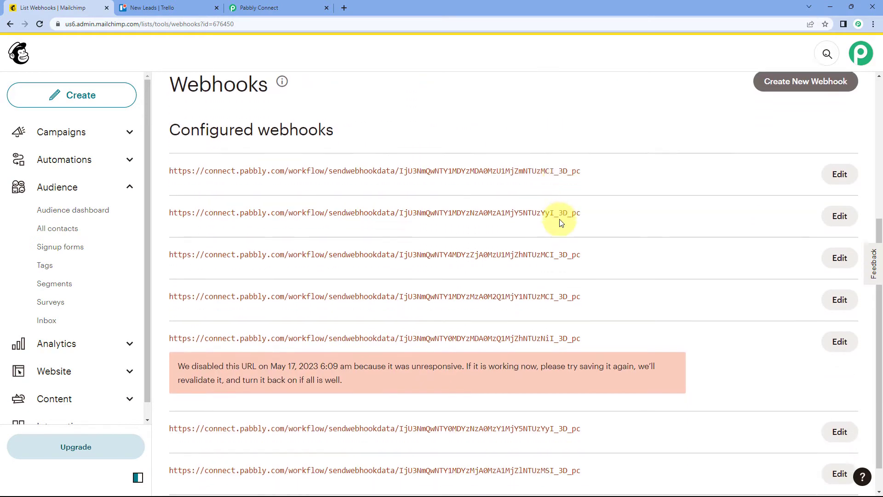
{"action": "scroll", "coordinate": [562, 222], "scroll_direction": "up", "scroll_amount": 4}
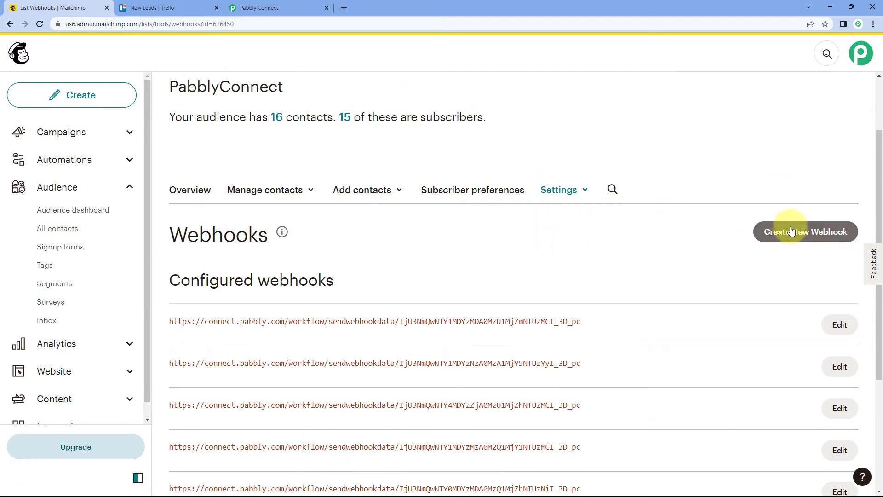
{"action": "left_click", "coordinate": [790, 235]}
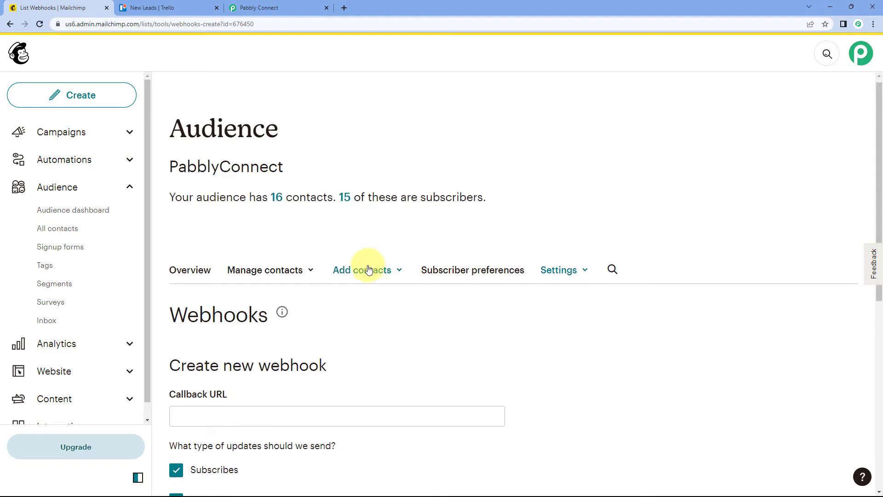
{"action": "scroll", "coordinate": [365, 267], "scroll_direction": "down", "scroll_amount": 4}
{"action": "scroll", "coordinate": [242, 221], "scroll_direction": "down", "scroll_amount": 1}
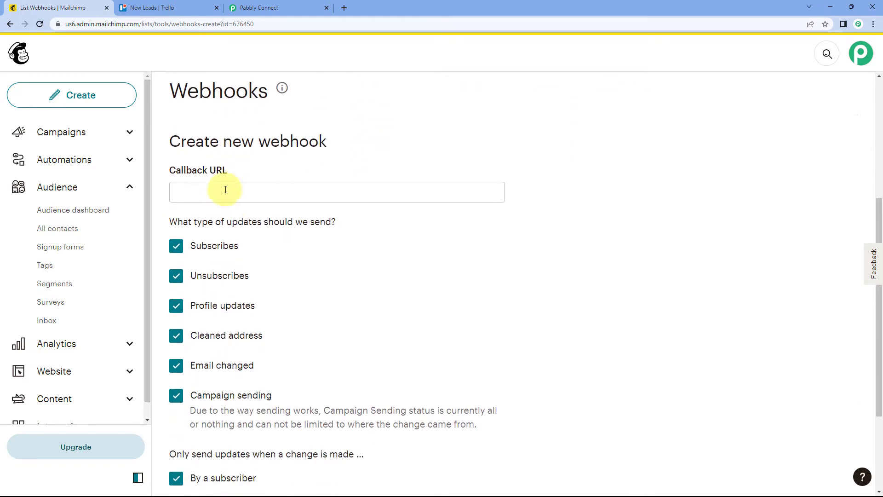
Step: Copy the webhook URL from the Pabbly Connect MailChimp trigger and paste it as the new Mailchimp webhook's callback URL
{"action": "left_click", "coordinate": [263, 5]}
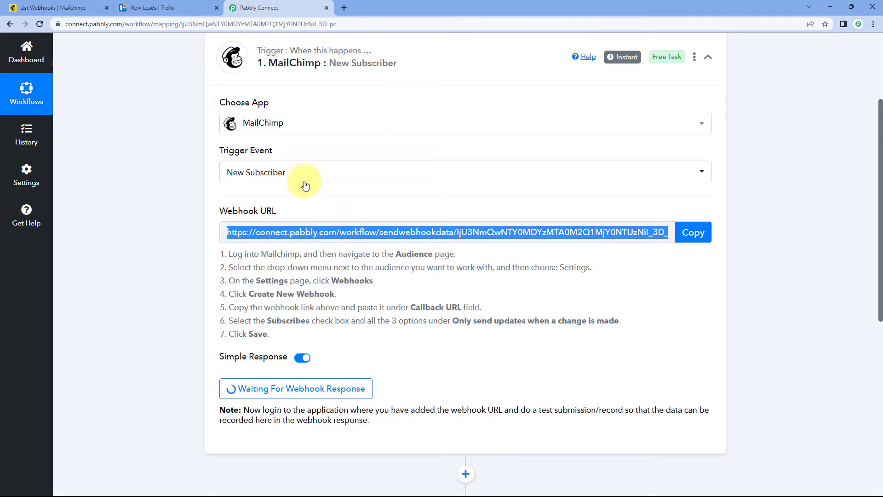
{"action": "left_click", "coordinate": [691, 231]}
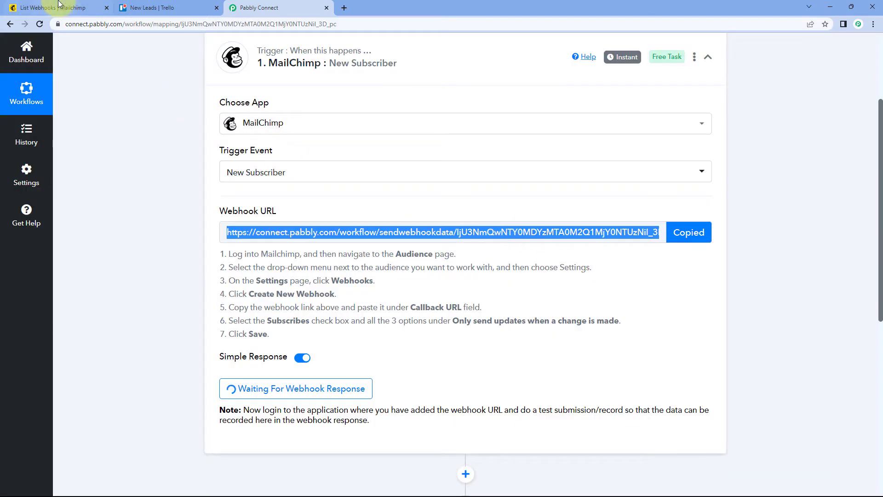
{"action": "left_click", "coordinate": [51, 8]}
{"action": "right_click", "coordinate": [237, 192]}
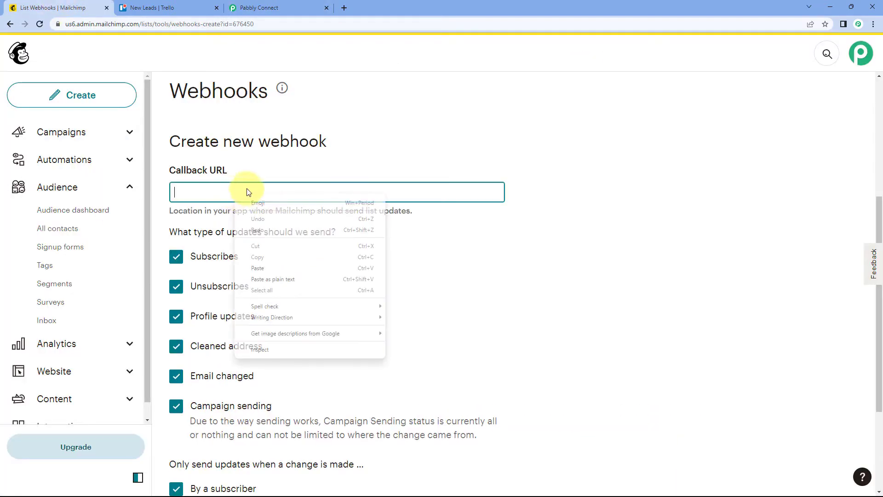
{"action": "left_click", "coordinate": [275, 267]}
{"action": "left_click", "coordinate": [271, 167]}
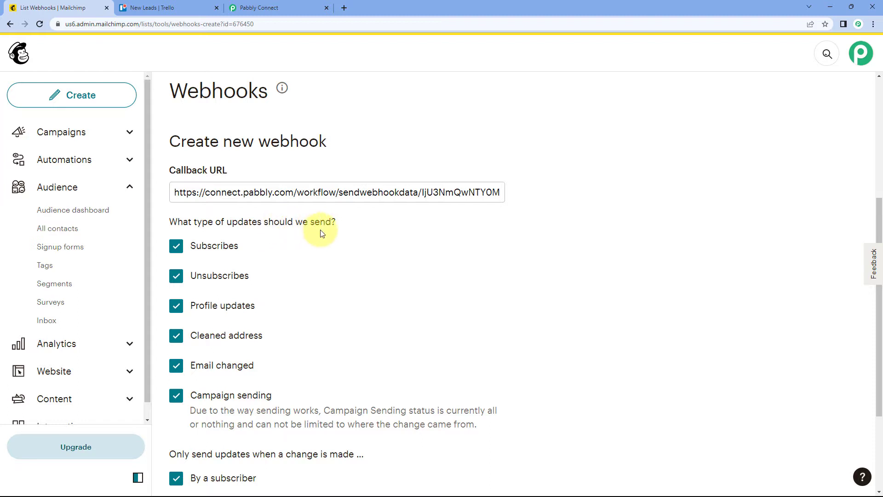
Step: Check the trigger's setup instructions in Pabbly Connect and limit the Mailchimp webhook's update types to Subscribes only
{"action": "scroll", "coordinate": [317, 227], "scroll_direction": "down", "scroll_amount": 1}
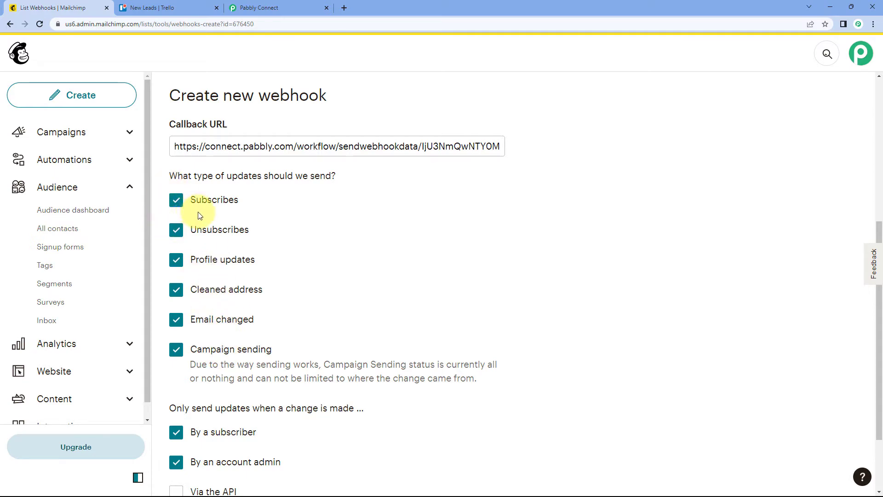
{"action": "left_click", "coordinate": [258, 7]}
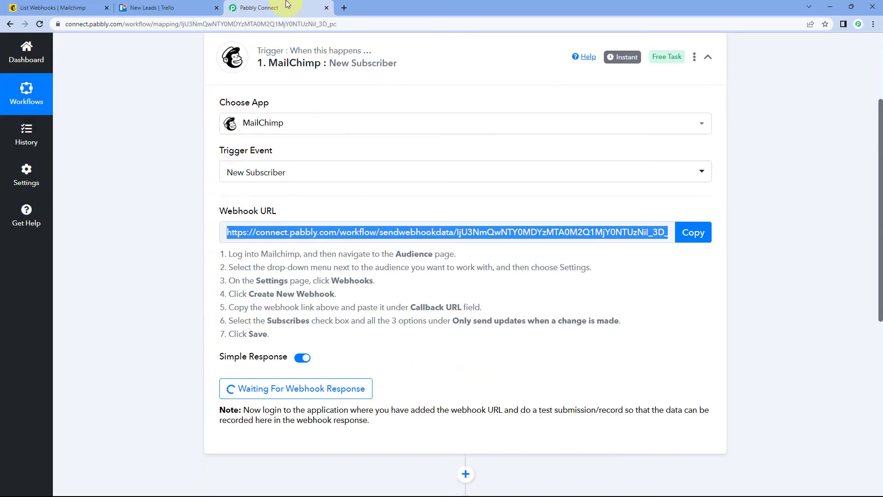
{"action": "left_click", "coordinate": [181, 197]}
{"action": "left_click", "coordinate": [78, 6]}
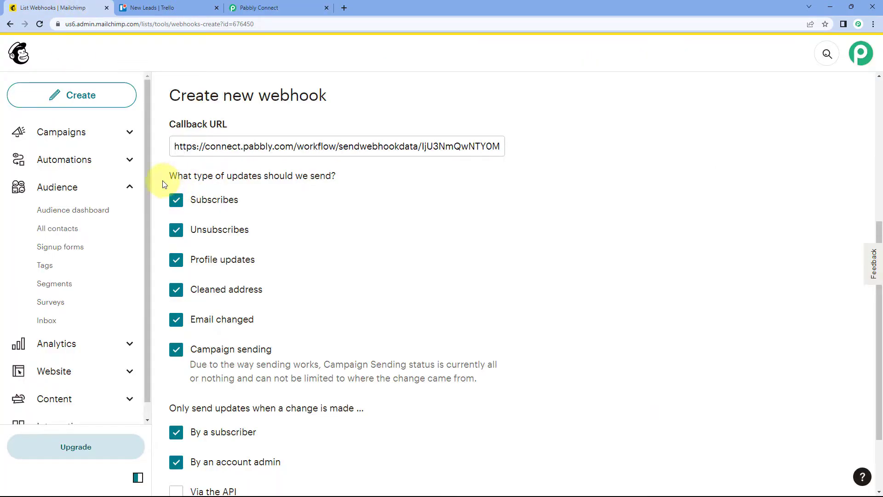
{"action": "left_click", "coordinate": [176, 259]}
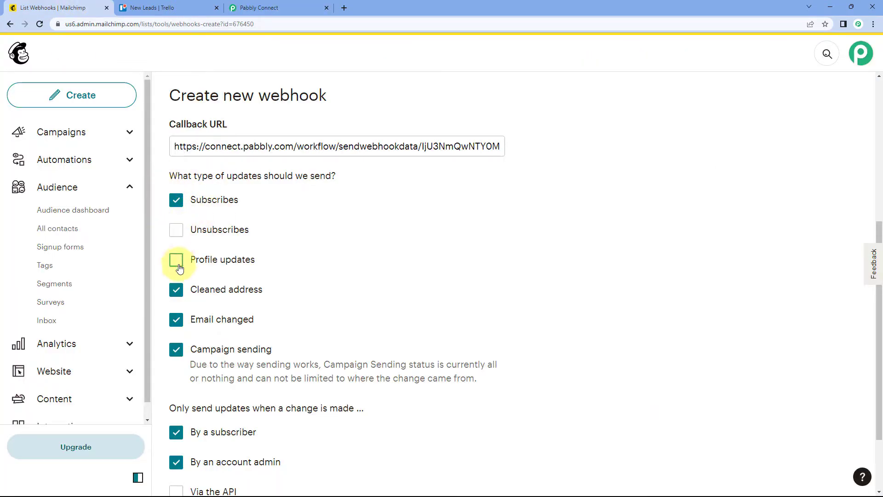
{"action": "left_click", "coordinate": [176, 290]}
{"action": "left_click", "coordinate": [176, 320]}
{"action": "left_click", "coordinate": [177, 359]}
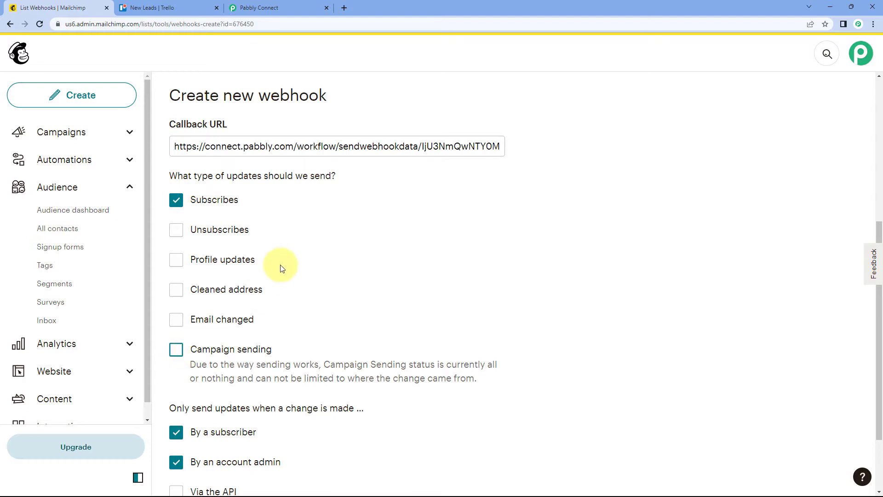
Step: Enable updates for changes made via the API as well and save the new webhook
{"action": "scroll", "coordinate": [280, 264], "scroll_direction": "down", "scroll_amount": 2}
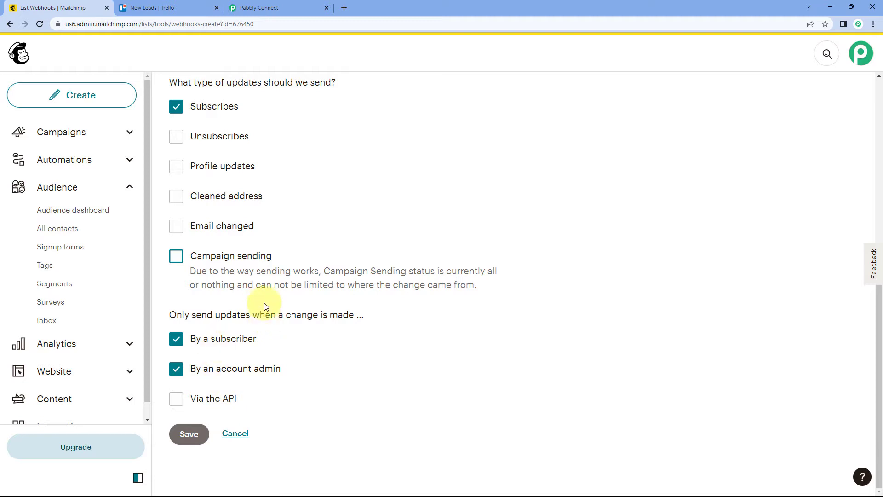
{"action": "left_click", "coordinate": [177, 397]}
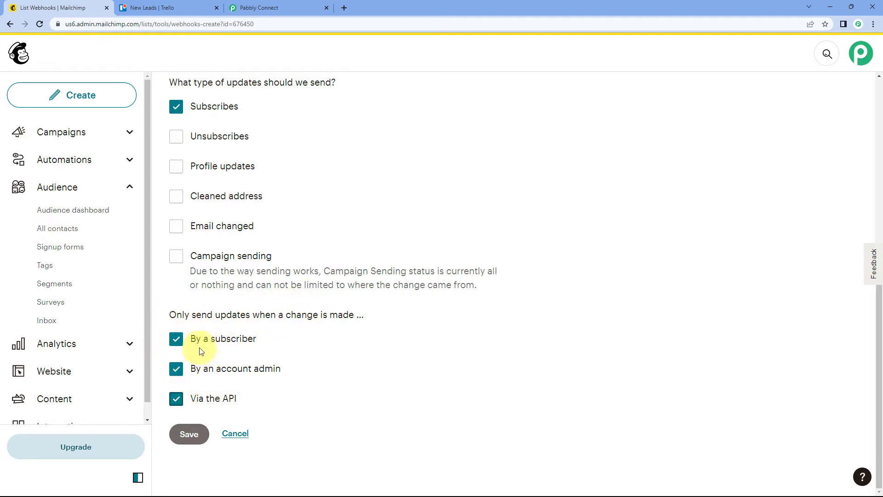
{"action": "left_click", "coordinate": [193, 435]}
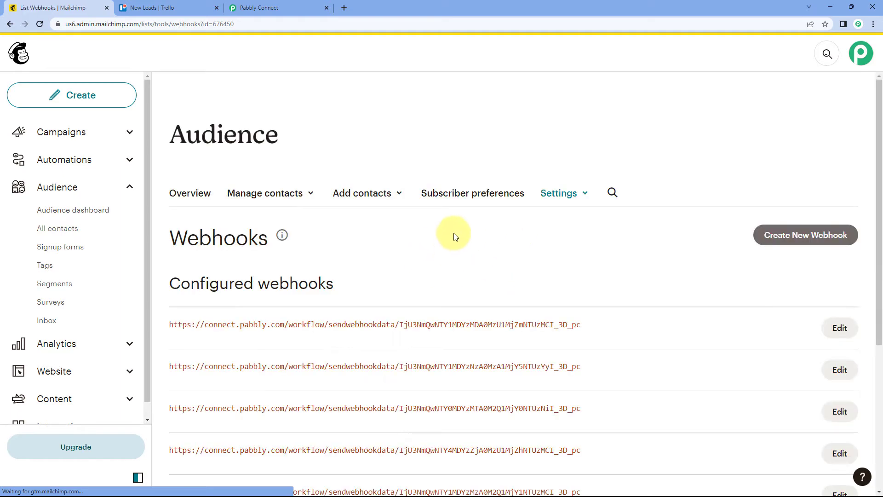
{"action": "scroll", "coordinate": [313, 255], "scroll_direction": "down", "scroll_amount": 2}
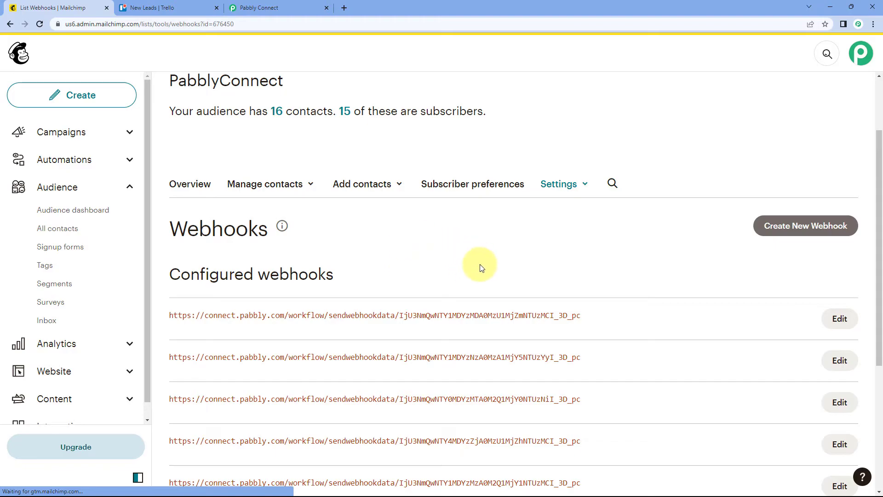
Step: Switch to Pabbly Connect and recapture the webhook response for the MailChimp New Subscriber trigger, confirming the request
{"action": "left_click", "coordinate": [281, 8]}
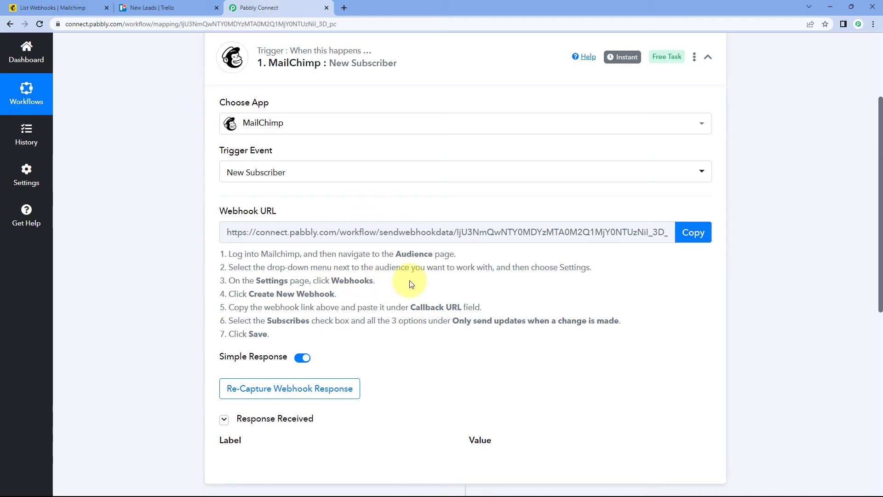
{"action": "scroll", "coordinate": [411, 284], "scroll_direction": "down", "scroll_amount": 1}
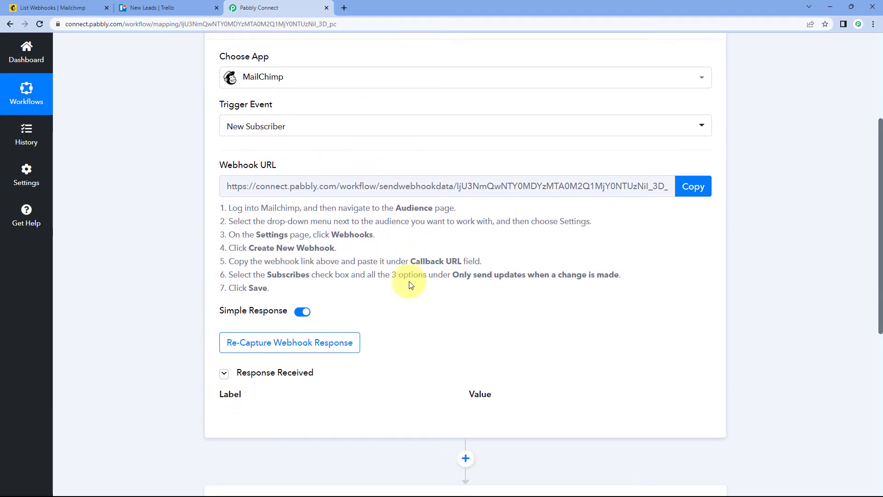
{"action": "scroll", "coordinate": [411, 283], "scroll_direction": "down", "scroll_amount": 1}
{"action": "mouse_move", "coordinate": [262, 279]}
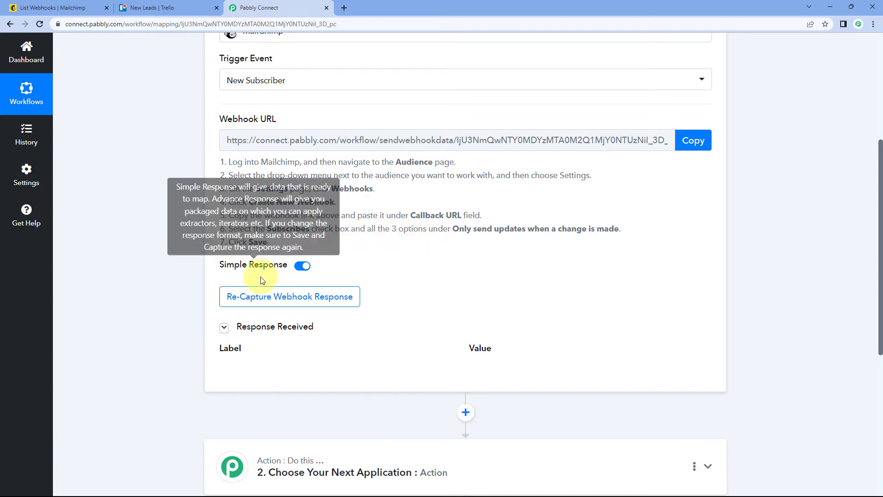
{"action": "left_click", "coordinate": [253, 296]}
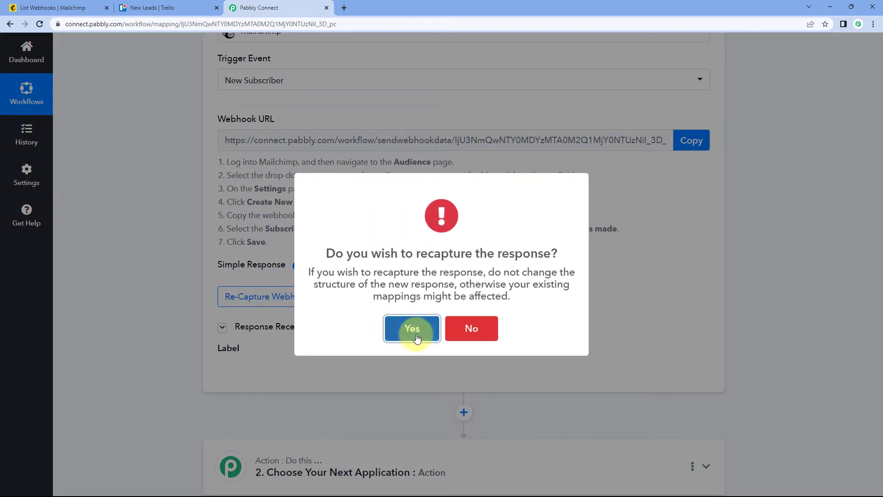
{"action": "left_click", "coordinate": [416, 338]}
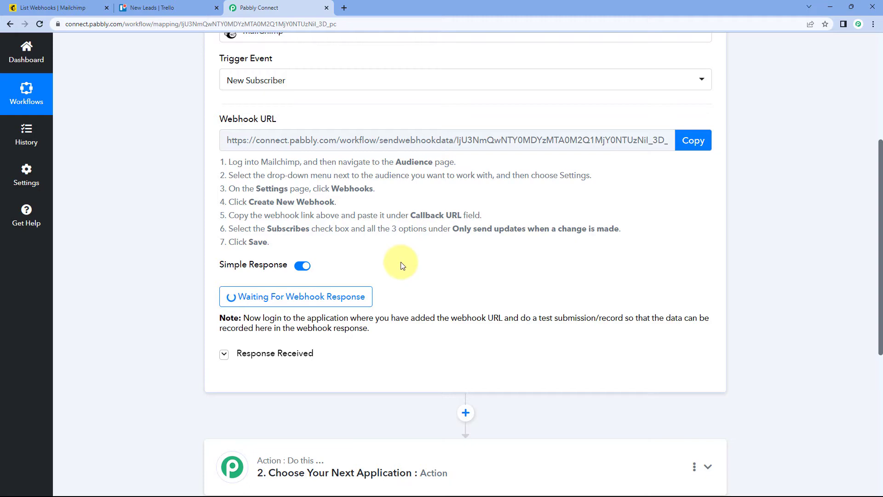
Step: Switch to Mailchimp and open the Form builder from the PabblyConnect audience's signup forms
{"action": "scroll", "coordinate": [401, 265], "scroll_direction": "up", "scroll_amount": 2}
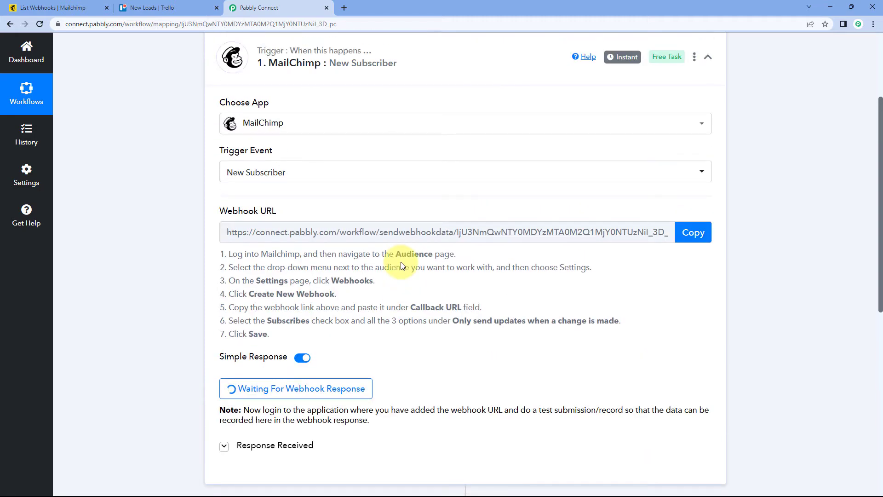
{"action": "left_click", "coordinate": [80, 4]}
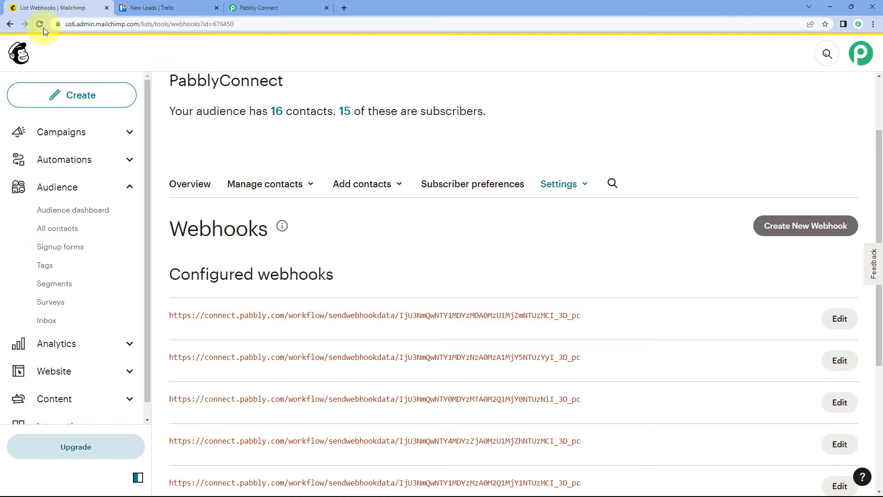
{"action": "left_click", "coordinate": [77, 248]}
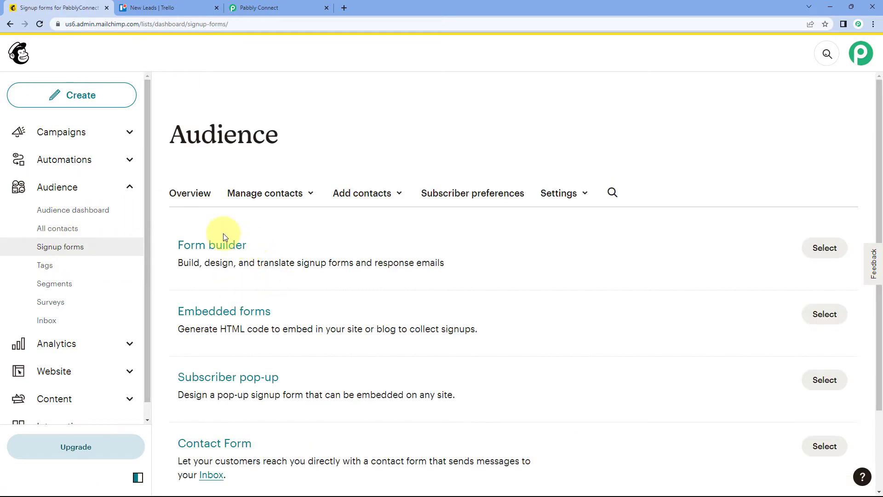
{"action": "left_click", "coordinate": [222, 334]}
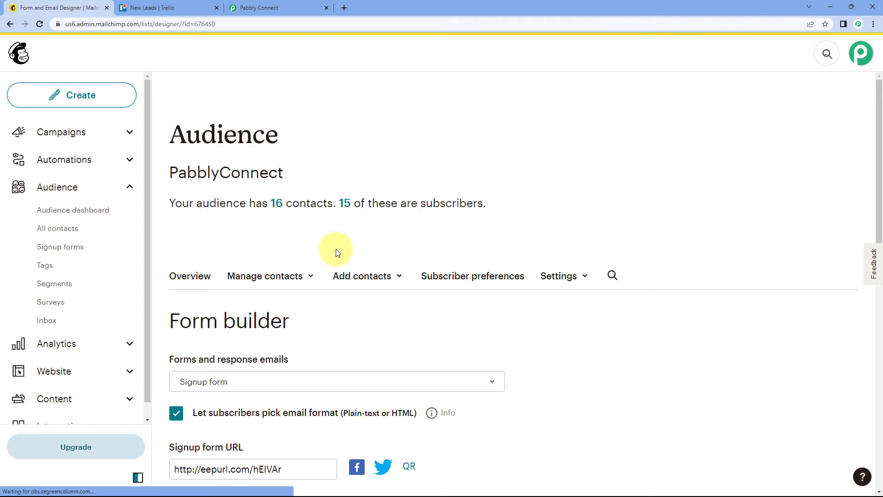
{"action": "scroll", "coordinate": [336, 261], "scroll_direction": "down", "scroll_amount": 2}
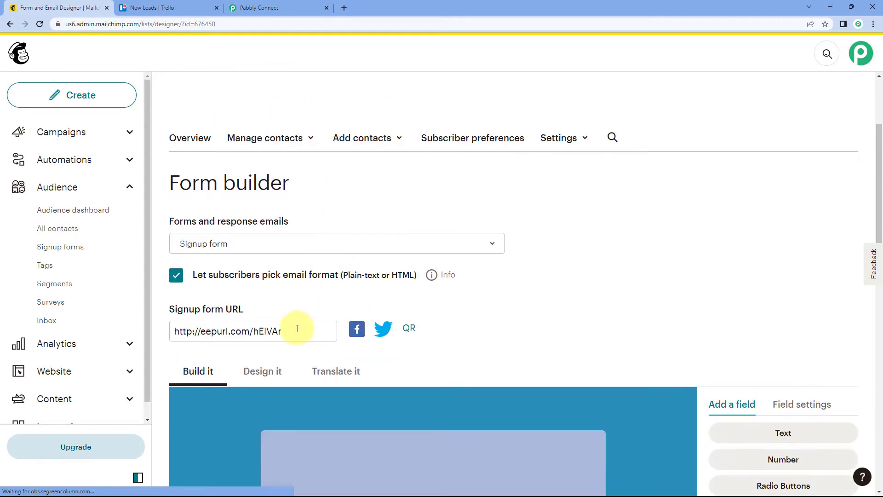
Step: Copy the signup form URL and load the PabblyConnect subscribe form in a new browser tab
{"action": "left_click", "coordinate": [244, 330]}
{"action": "left_click_drag", "start_coordinate": [244, 331], "coordinate": [173, 335]}
{"action": "key", "text": "ctrl+c"}
{"action": "scroll", "coordinate": [423, 287], "scroll_direction": "down", "scroll_amount": 4}
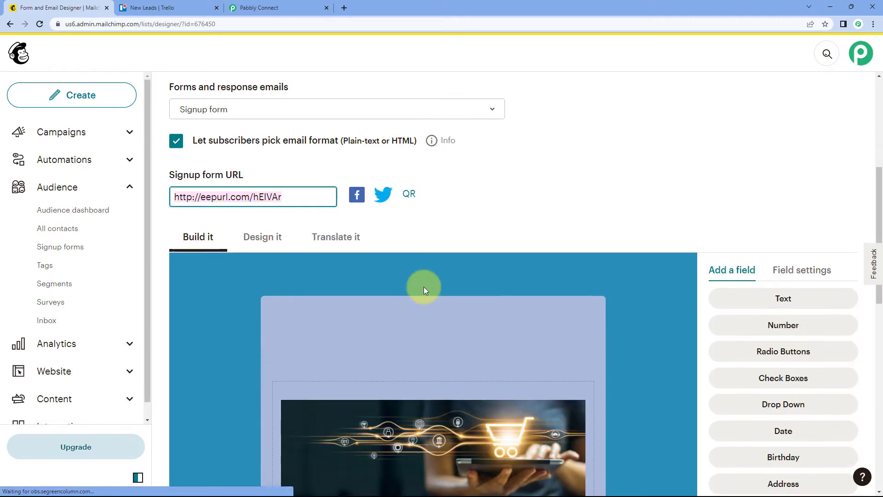
{"action": "scroll", "coordinate": [405, 304], "scroll_direction": "down", "scroll_amount": 2}
{"action": "scroll", "coordinate": [244, 180], "scroll_direction": "up", "scroll_amount": 3}
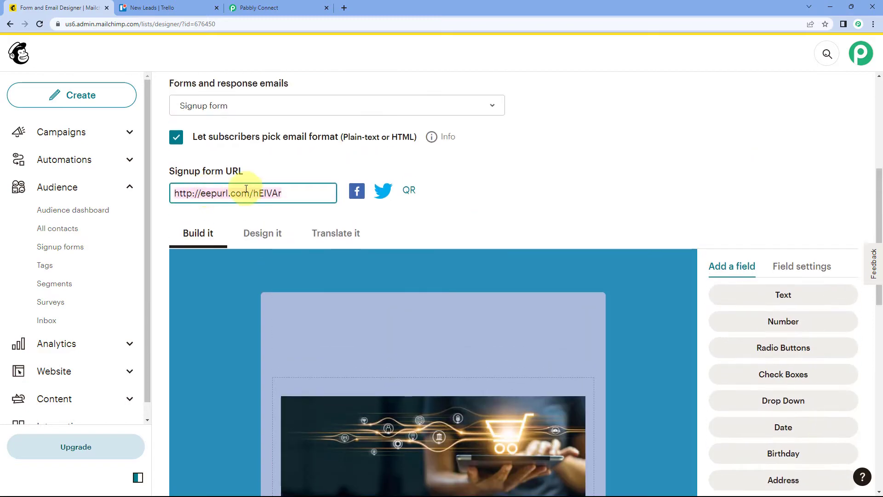
{"action": "left_click", "coordinate": [345, 9]}
{"action": "key", "text": "ctrl+v"}
{"action": "key", "text": "Return"}
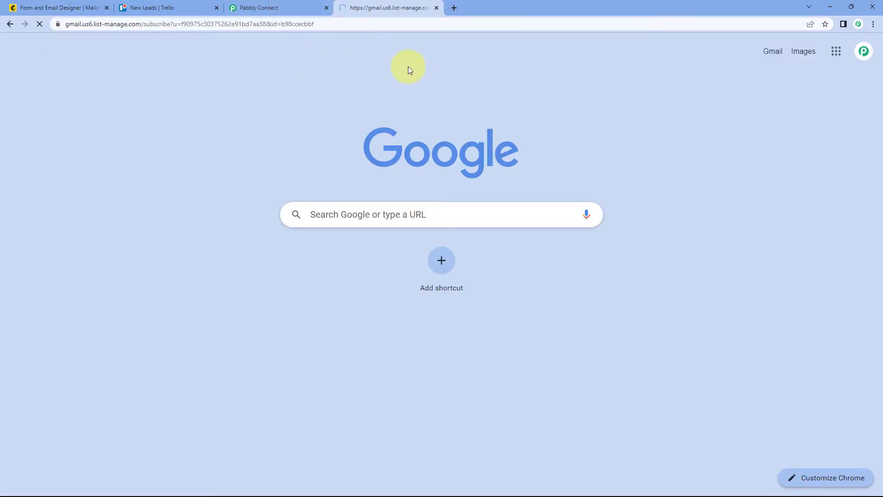
{"action": "scroll", "coordinate": [239, 176], "scroll_direction": "down", "scroll_amount": 4}
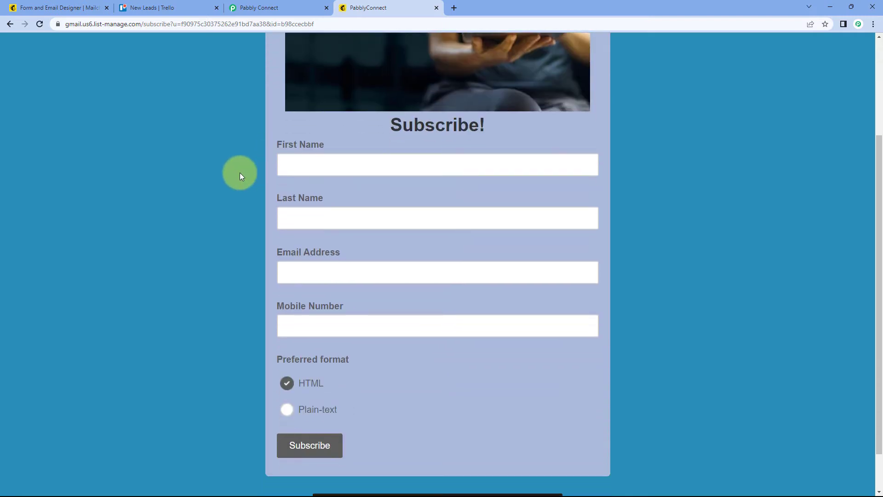
Step: Fill in the subscribe form with the test subscriber's first name, last name, email address and mobile number
{"action": "left_click", "coordinate": [314, 114]}
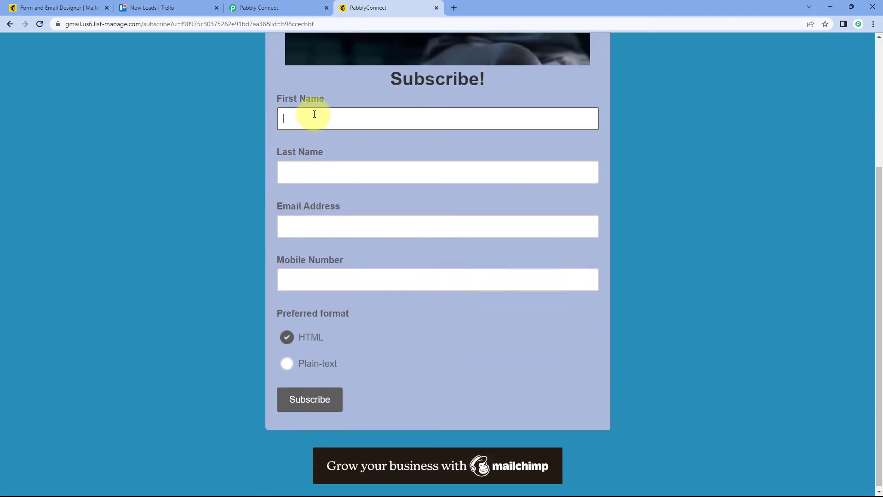
{"action": "type", "text": "Demo"}
{"action": "key", "text": "Tab"}
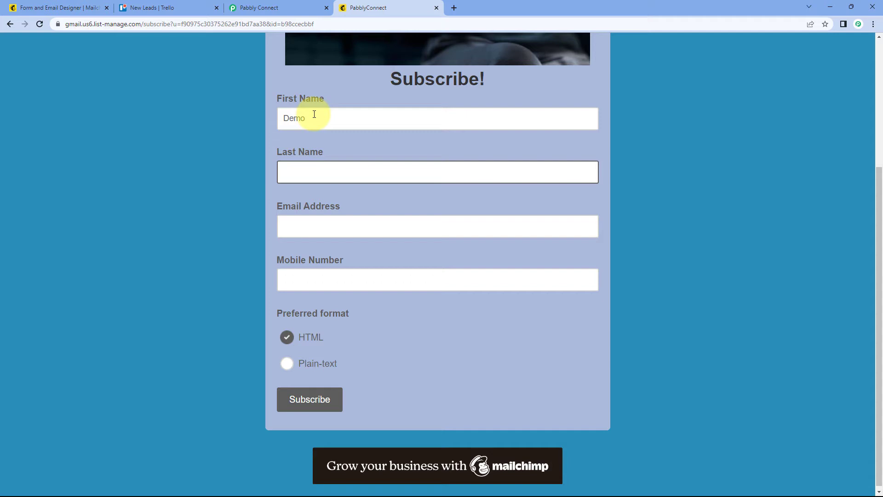
{"action": "key", "text": "Tab"}
{"action": "type", "text": "de"}
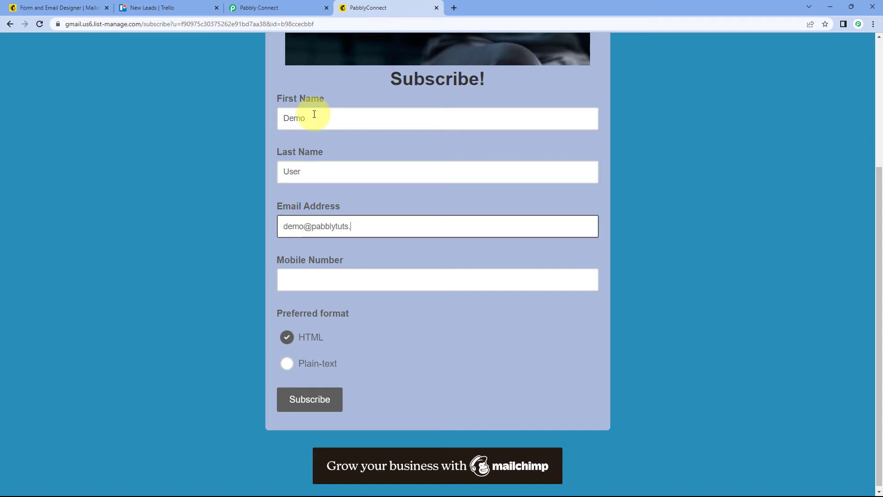
{"action": "key", "text": "Tab"}
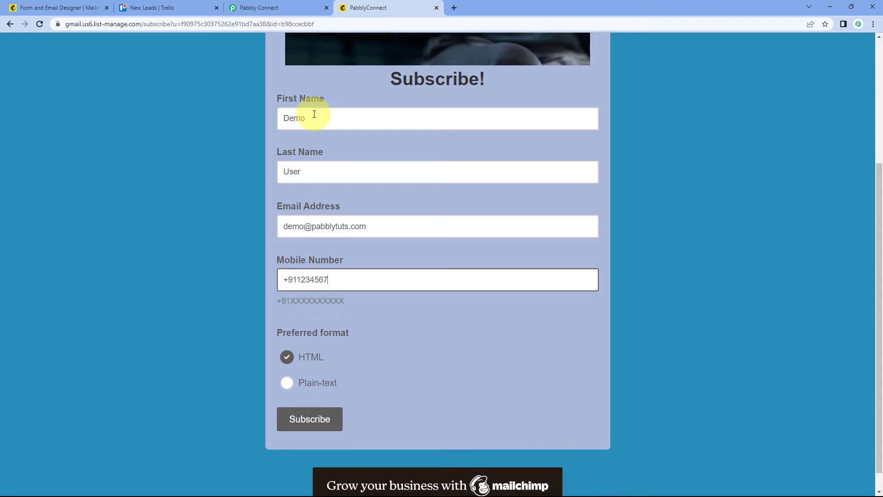
Step: Submit the subscription, complete the "I'm not a robot" check and confirm the signup
{"action": "left_click", "coordinate": [298, 418]}
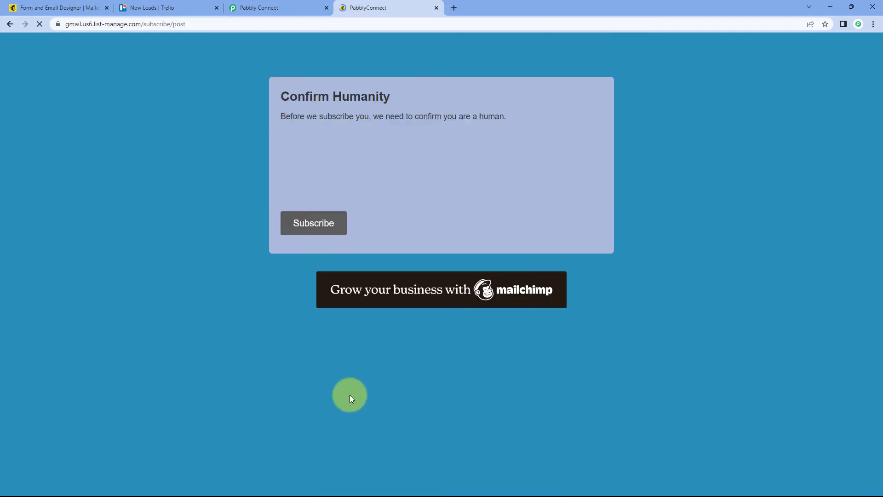
{"action": "left_click", "coordinate": [297, 167]}
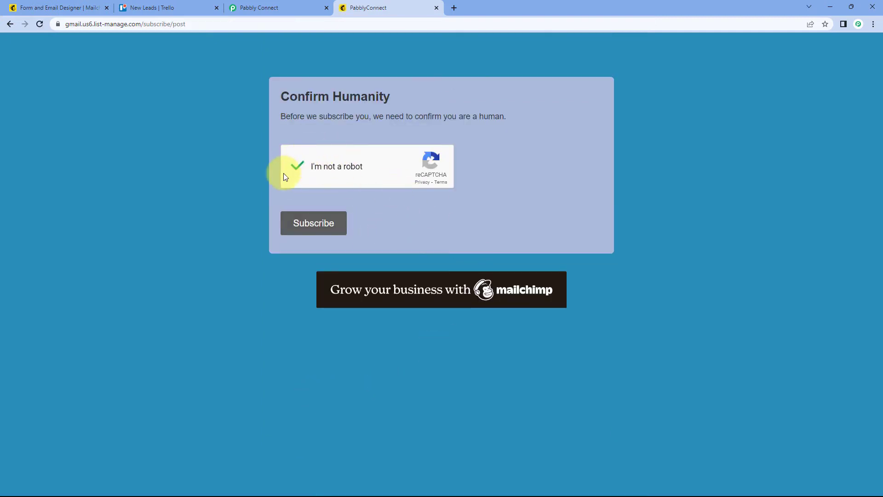
{"action": "left_click", "coordinate": [313, 224]}
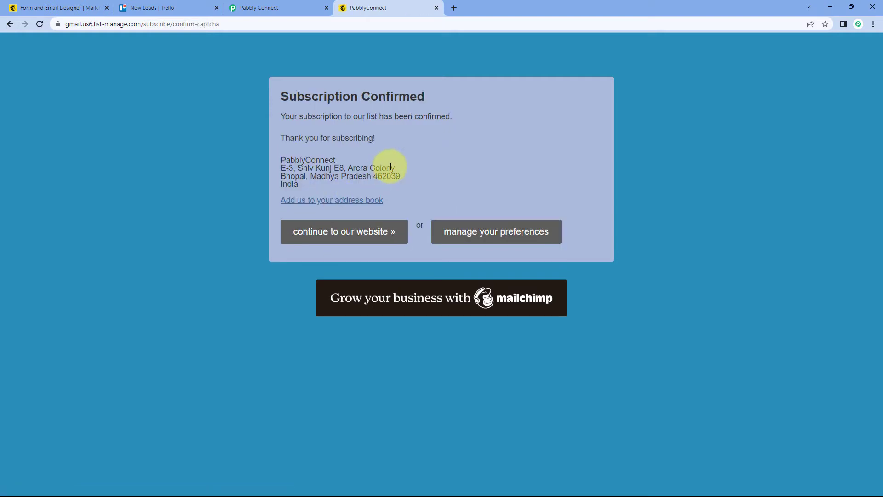
Step: Switch to Mailchimp and check the audience's All contacts list for the new test subscriber
{"action": "left_click", "coordinate": [69, 6]}
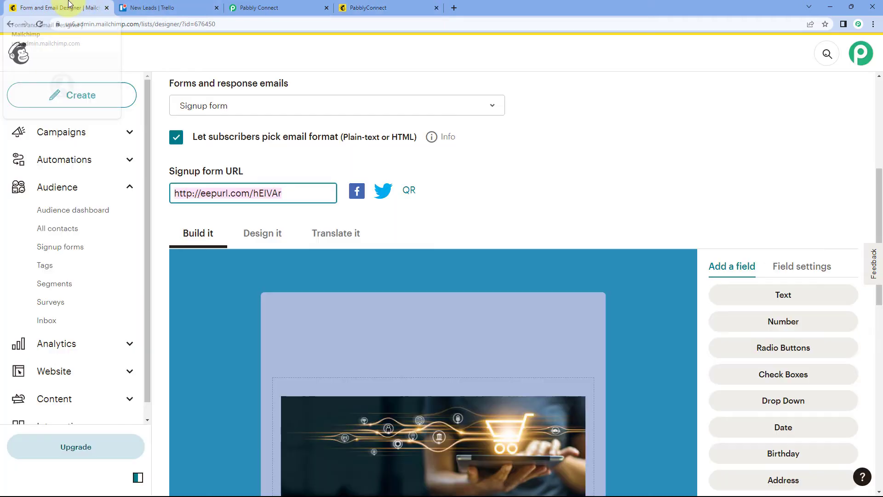
{"action": "left_click", "coordinate": [71, 232]}
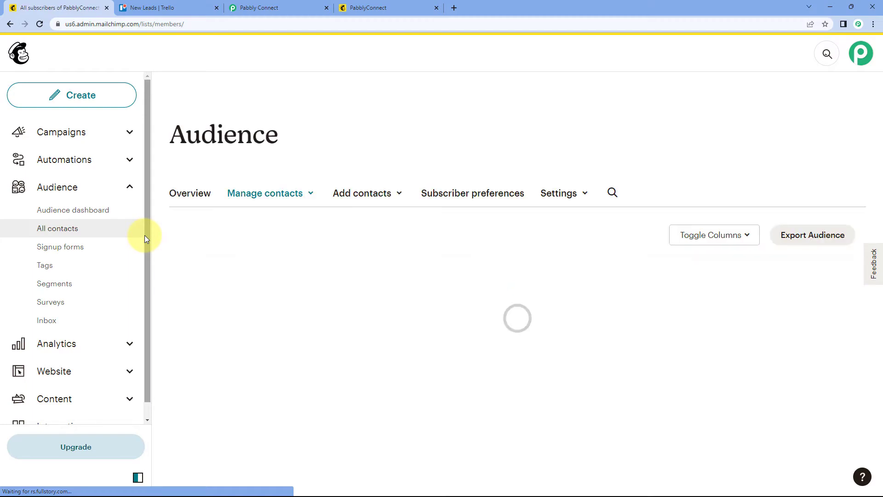
{"action": "scroll", "coordinate": [276, 280], "scroll_direction": "down", "scroll_amount": 3}
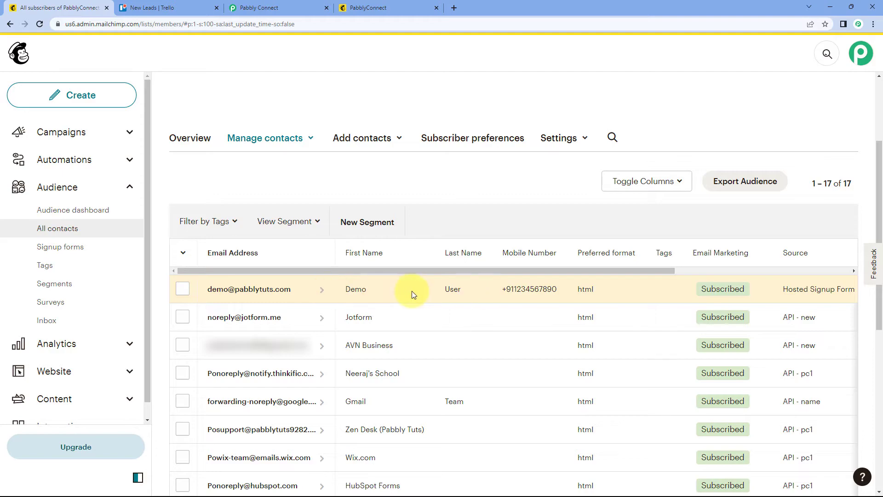
{"action": "left_click", "coordinate": [382, 6]}
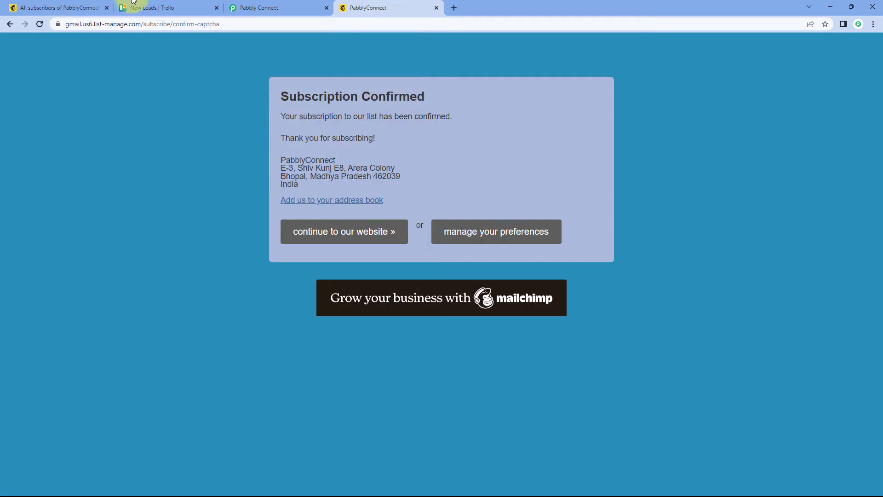
{"action": "left_click", "coordinate": [55, 8]}
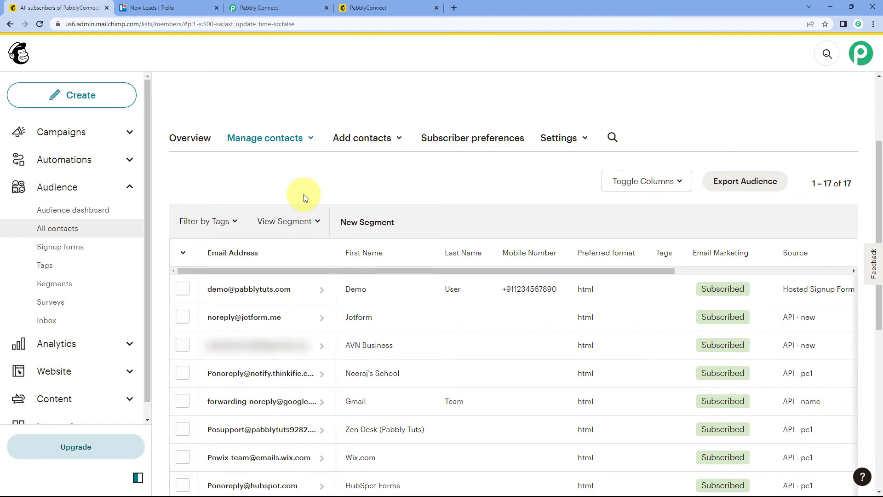
Step: Switch to the Pabbly Connect workflow and examine the subscriber's name, mobile and email fields in the MailChimp trigger's webhook response
{"action": "left_click", "coordinate": [300, 3]}
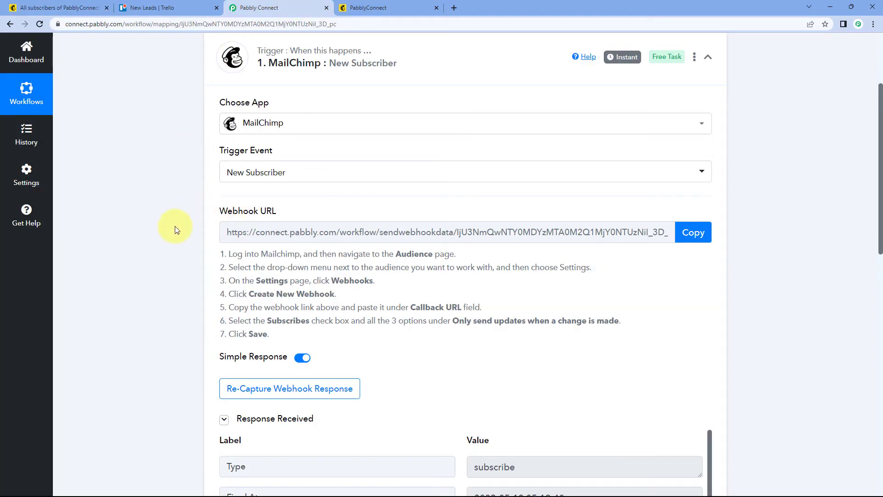
{"action": "scroll", "coordinate": [175, 230], "scroll_direction": "up", "scroll_amount": 2}
{"action": "scroll", "coordinate": [174, 231], "scroll_direction": "down", "scroll_amount": 4}
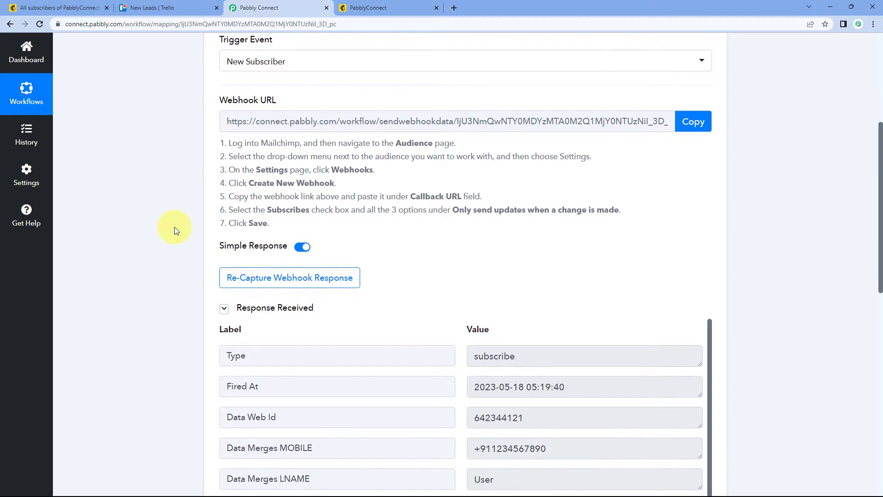
{"action": "scroll", "coordinate": [175, 227], "scroll_direction": "down", "scroll_amount": 3}
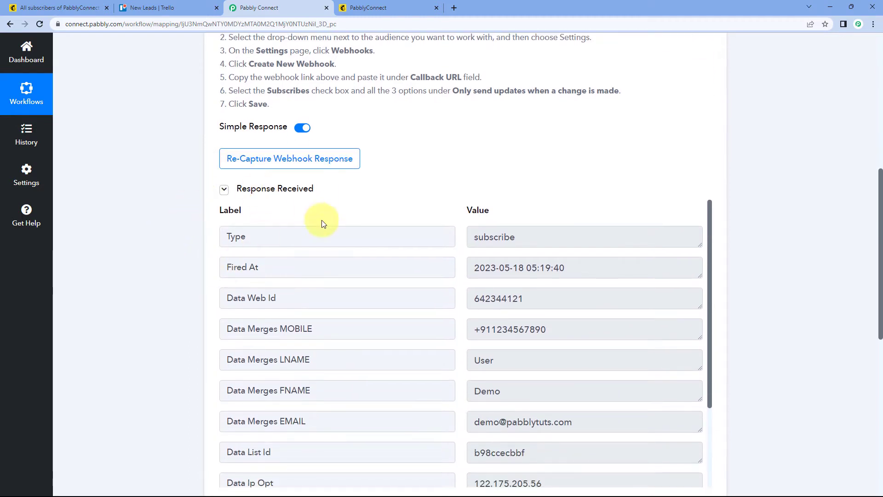
{"action": "scroll", "coordinate": [345, 191], "scroll_direction": "down", "scroll_amount": 1}
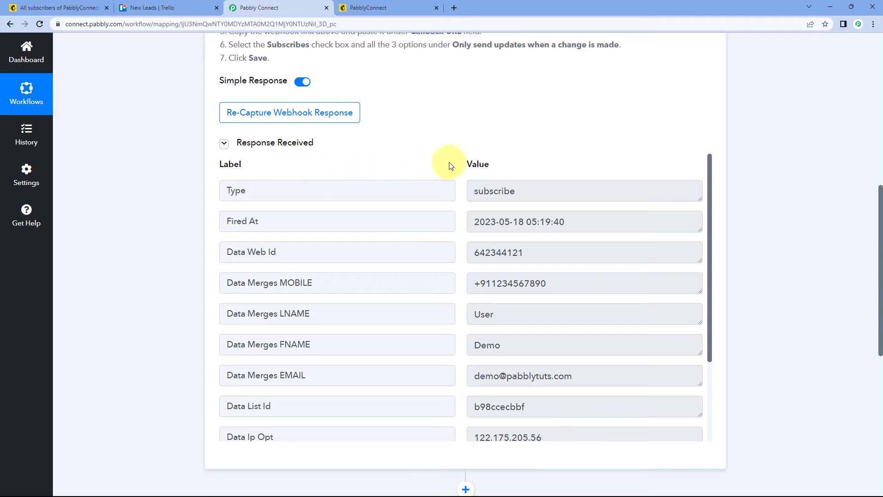
{"action": "scroll", "coordinate": [450, 166], "scroll_direction": "down", "scroll_amount": 1}
{"action": "scroll", "coordinate": [458, 135], "scroll_direction": "down", "scroll_amount": 1}
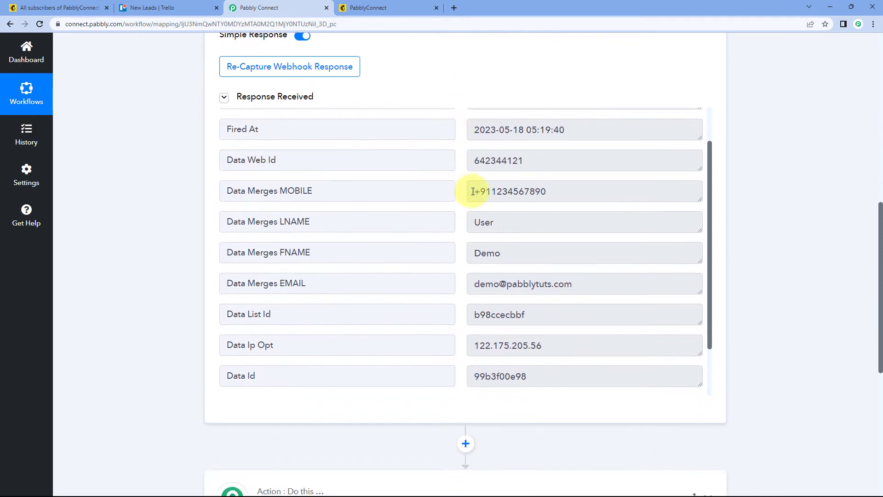
{"action": "scroll", "coordinate": [468, 192], "scroll_direction": "down", "scroll_amount": 2}
{"action": "scroll", "coordinate": [500, 293], "scroll_direction": "up", "scroll_amount": 3}
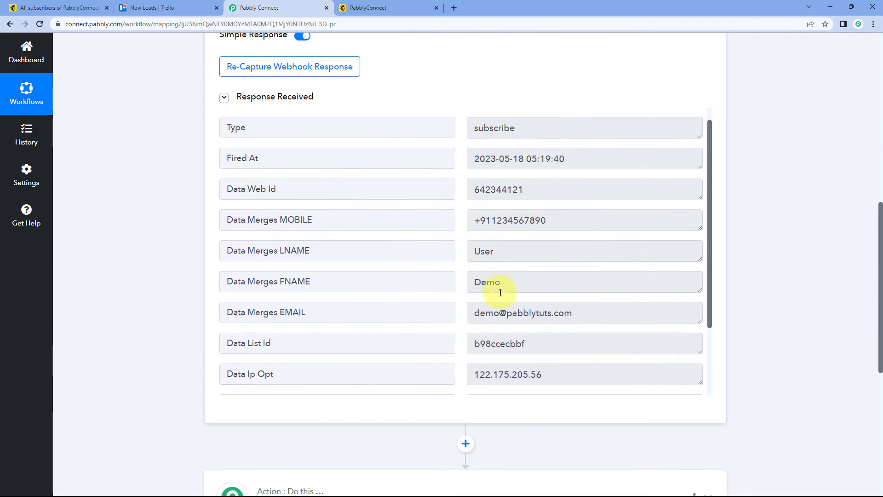
{"action": "left_click", "coordinate": [487, 286]}
{"action": "left_click", "coordinate": [481, 252]}
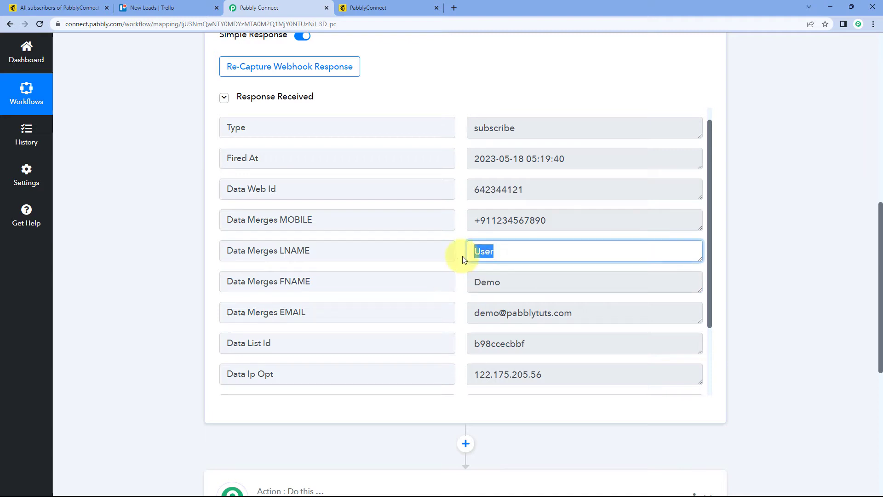
{"action": "left_click", "coordinate": [566, 223]}
{"action": "left_click", "coordinate": [577, 312]}
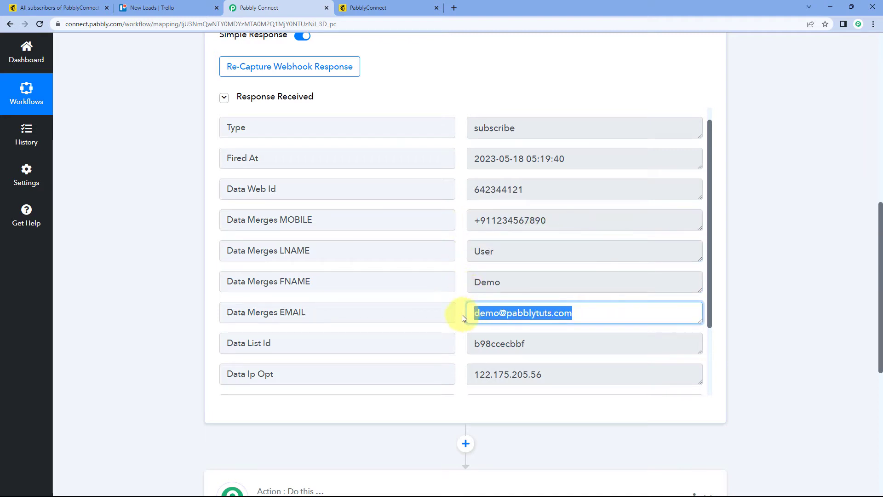
{"action": "scroll", "coordinate": [456, 290], "scroll_direction": "up", "scroll_amount": 1}
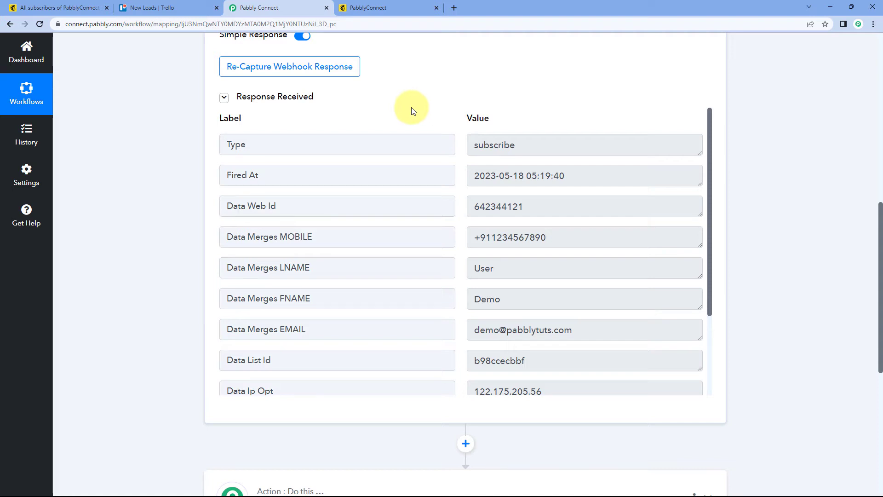
{"action": "scroll", "coordinate": [411, 111], "scroll_direction": "down", "scroll_amount": 1}
{"action": "scroll", "coordinate": [418, 94], "scroll_direction": "down", "scroll_amount": 1}
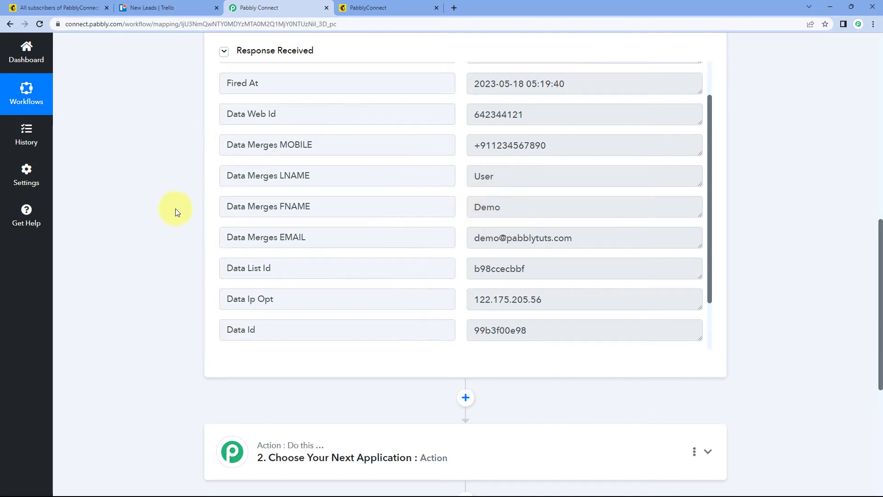
Step: Expand the workflow's second step and choose Trello as its action app
{"action": "scroll", "coordinate": [174, 208], "scroll_direction": "down", "scroll_amount": 2}
{"action": "scroll", "coordinate": [175, 211], "scroll_direction": "down", "scroll_amount": 3}
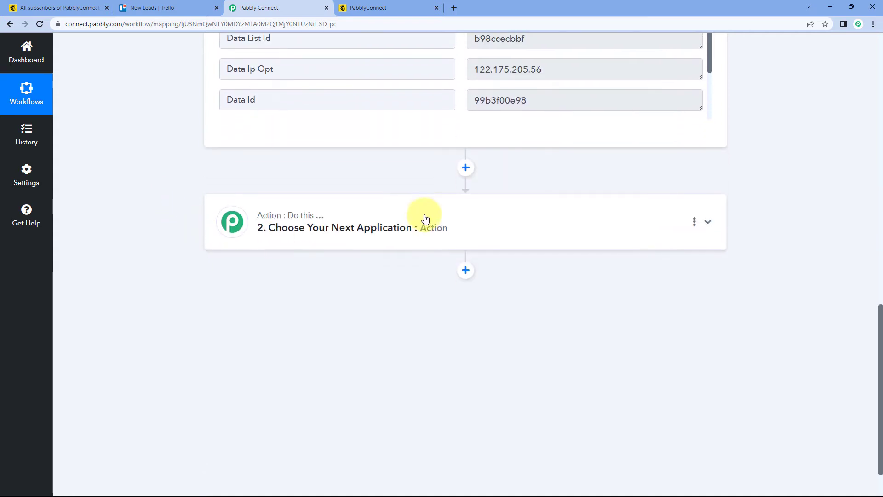
{"action": "left_click", "coordinate": [424, 220]}
{"action": "scroll", "coordinate": [174, 232], "scroll_direction": "down", "scroll_amount": 1}
{"action": "scroll", "coordinate": [174, 232], "scroll_direction": "down", "scroll_amount": 2}
{"action": "left_click", "coordinate": [264, 162]}
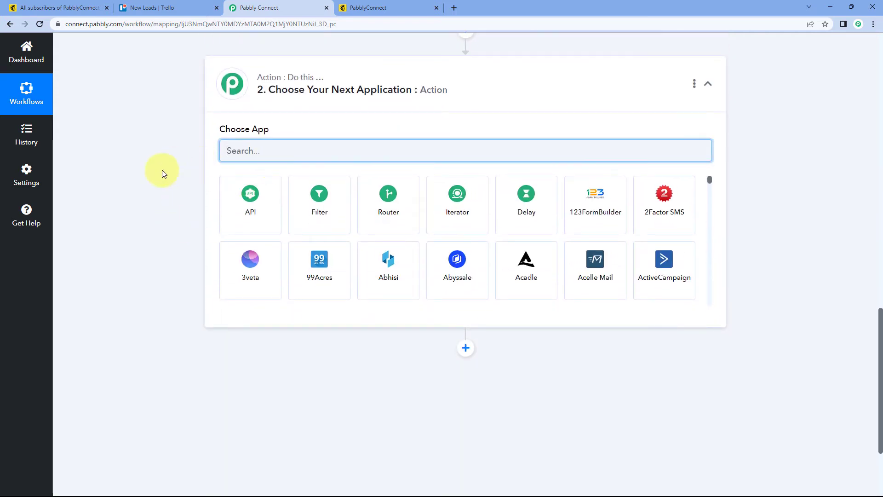
{"action": "type", "text": "trello"}
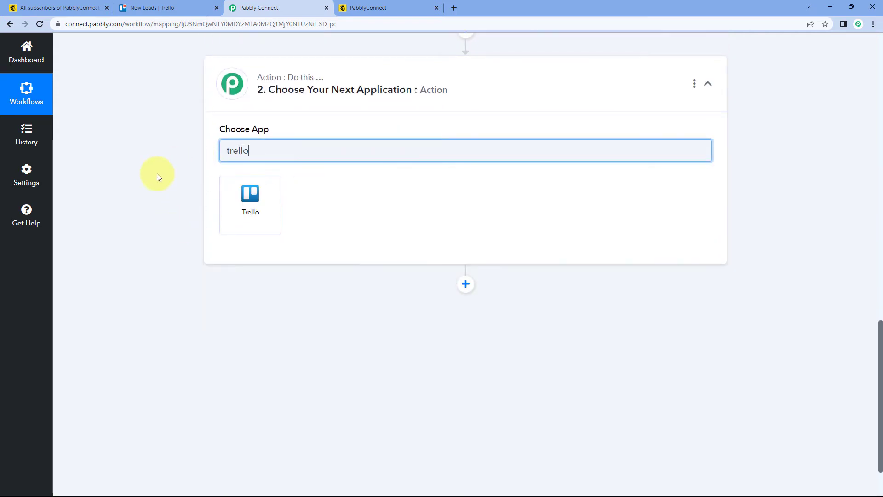
{"action": "left_click", "coordinate": [248, 199]}
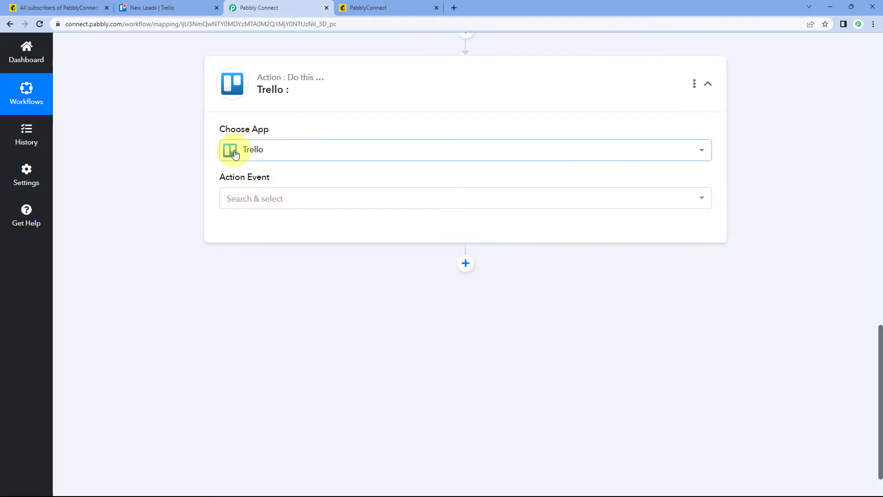
Step: Set the Trello action event to Create a Card (With Plain Text type Description)
{"action": "left_click", "coordinate": [291, 202]}
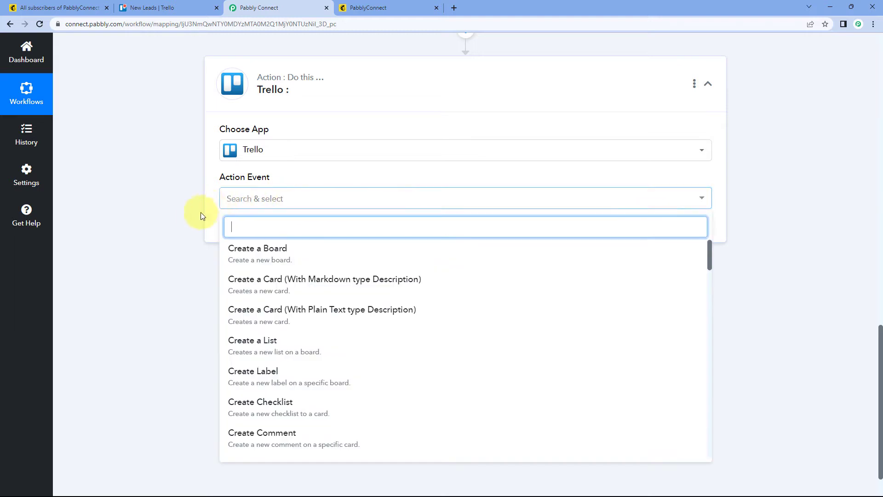
{"action": "scroll", "coordinate": [194, 215], "scroll_direction": "down", "scroll_amount": 1}
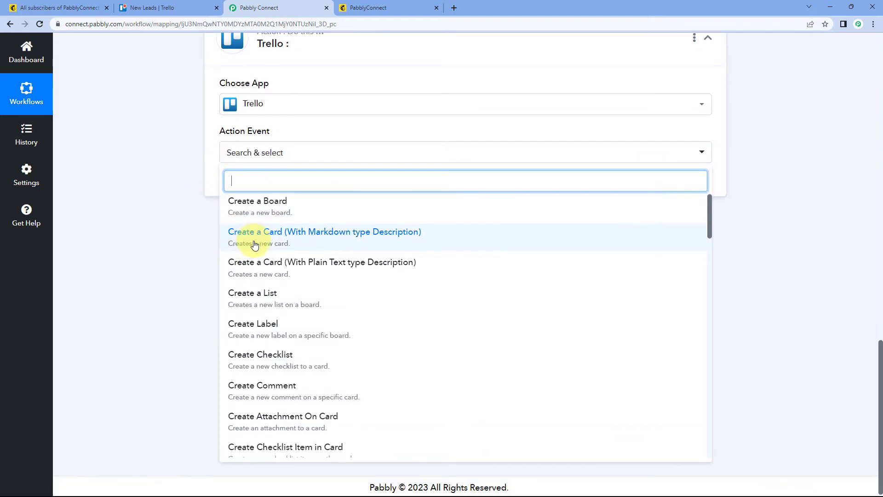
{"action": "scroll", "coordinate": [264, 241], "scroll_direction": "down", "scroll_amount": 1}
{"action": "scroll", "coordinate": [266, 243], "scroll_direction": "up", "scroll_amount": 1}
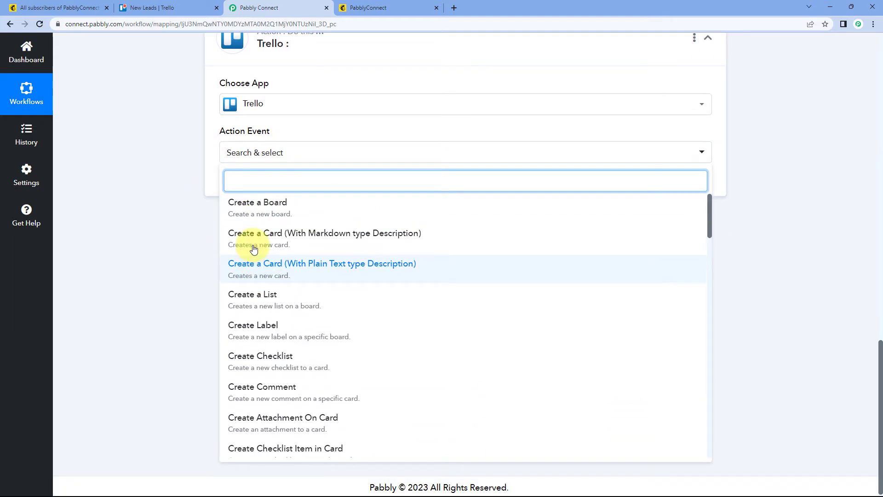
{"action": "left_click", "coordinate": [277, 273]}
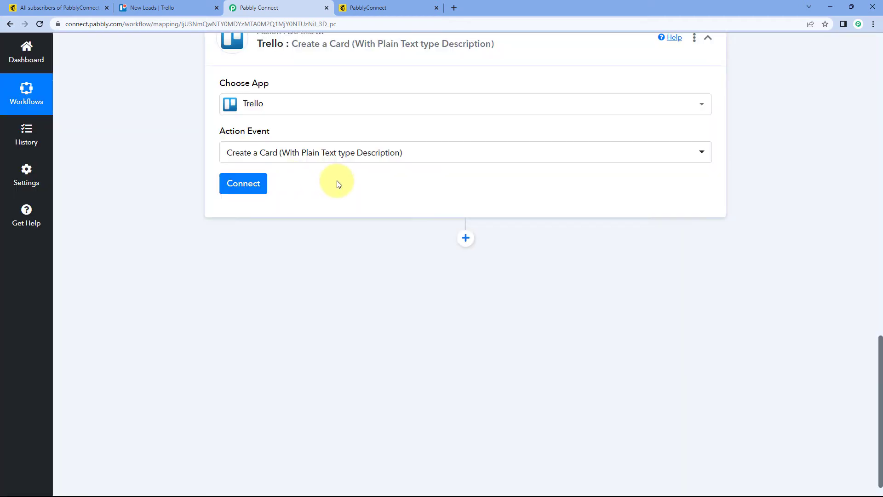
Step: Start connecting the Trello account with the Add New Connection option and view its required credential fields
{"action": "left_click", "coordinate": [243, 185]}
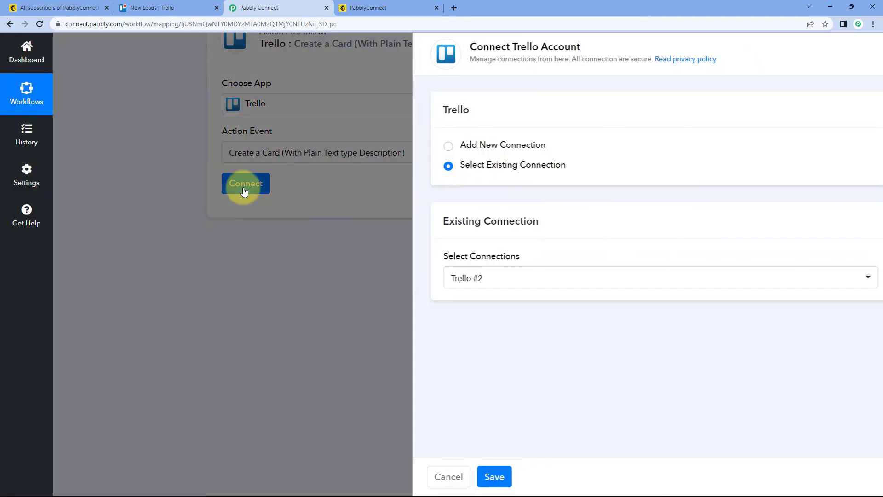
{"action": "left_click", "coordinate": [409, 147]}
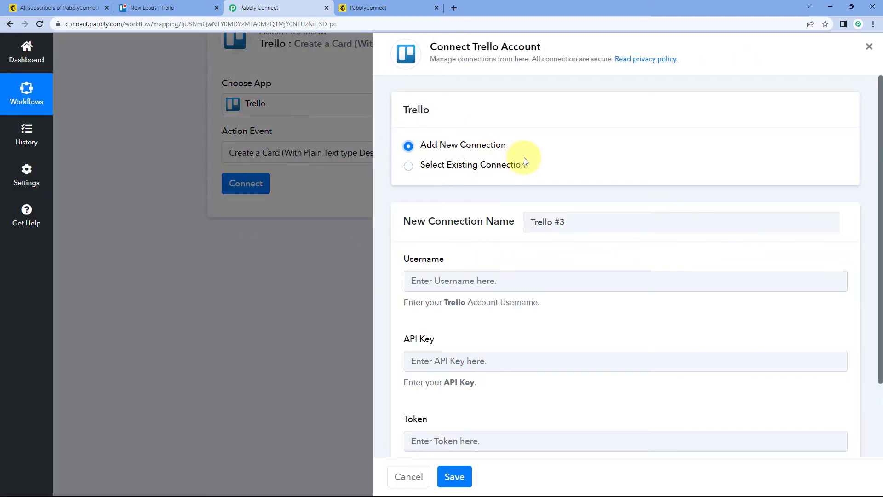
{"action": "scroll", "coordinate": [563, 164], "scroll_direction": "down", "scroll_amount": 2}
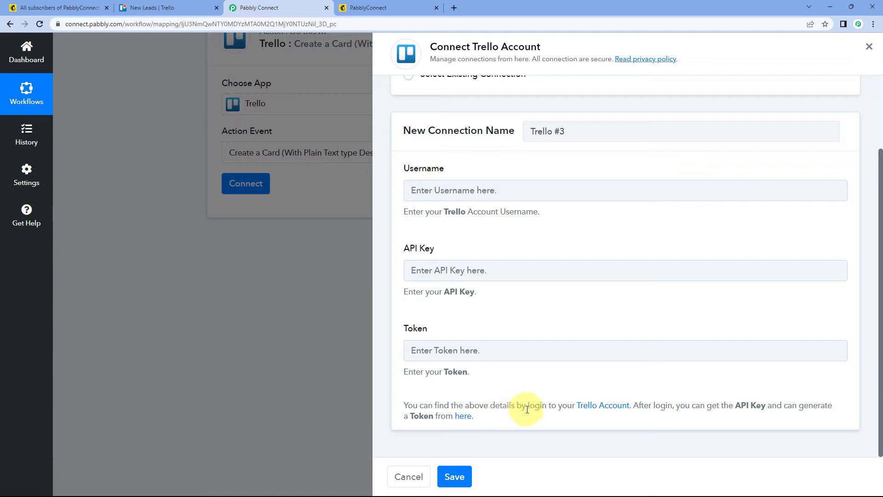
{"action": "left_click", "coordinate": [170, 8]}
{"action": "left_click", "coordinate": [283, 8]}
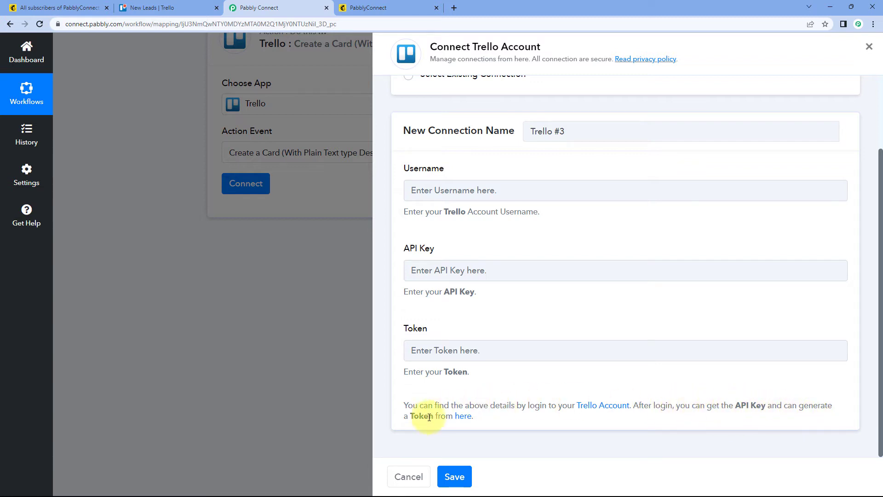
Step: Open Trello's Developer API Keys page from the connection form's help link and copy the personal key
{"action": "left_click", "coordinate": [468, 421]}
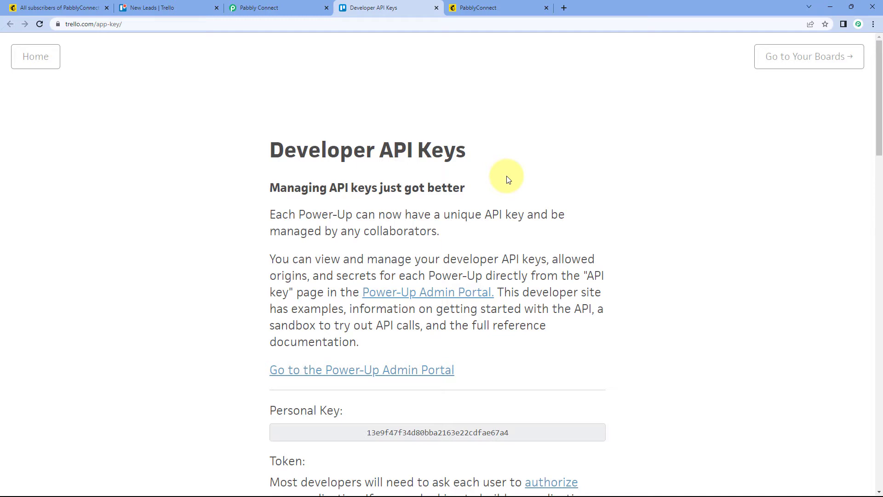
{"action": "scroll", "coordinate": [508, 180], "scroll_direction": "down", "scroll_amount": 4}
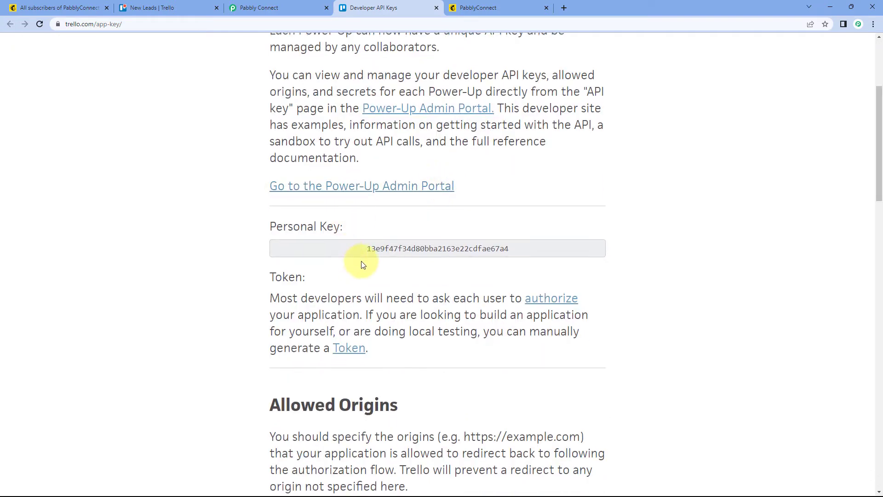
{"action": "left_click_drag", "start_coordinate": [362, 251], "coordinate": [515, 251]}
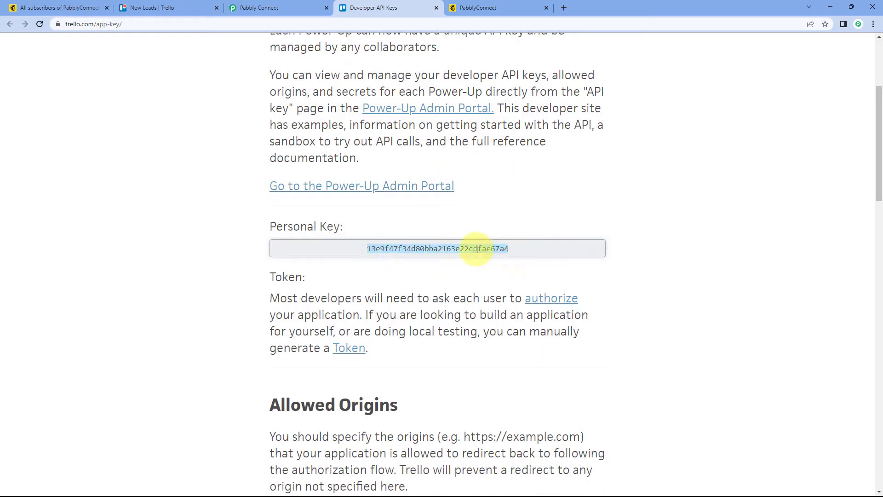
{"action": "right_click", "coordinate": [452, 249]}
{"action": "left_click", "coordinate": [492, 255]}
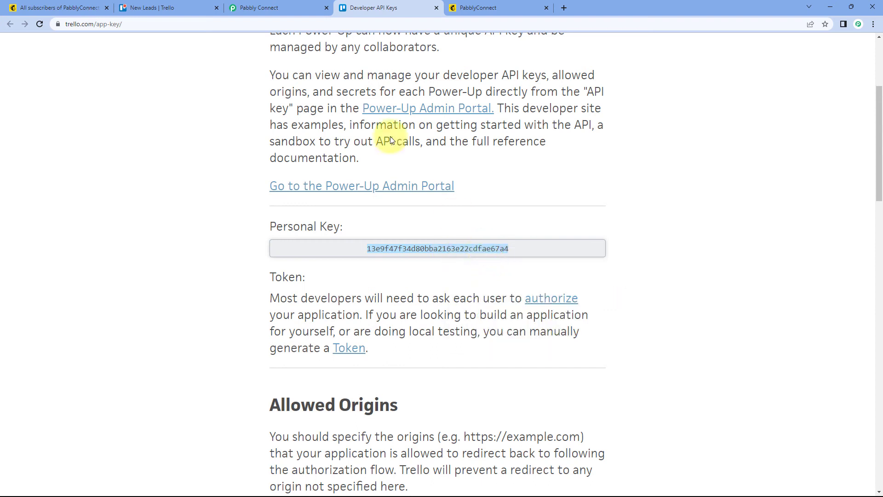
Step: Paste the copied personal key into the API Key field of the new Trello connection in Pabbly Connect
{"action": "left_click", "coordinate": [276, 8]}
{"action": "left_click", "coordinate": [433, 273]}
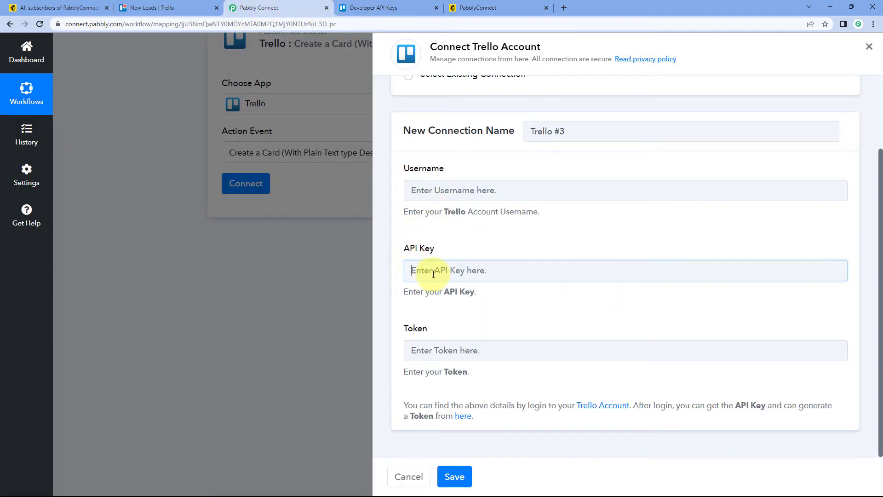
{"action": "right_click", "coordinate": [438, 271]}
{"action": "left_click", "coordinate": [468, 342]}
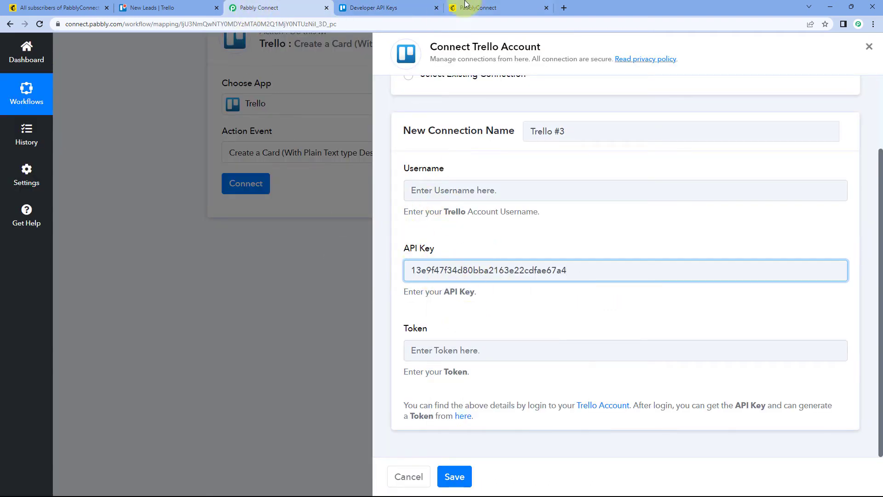
Step: Switch to Trello's Developer API Keys page and open the authorization page for manually generating a token
{"action": "left_click", "coordinate": [396, 7]}
{"action": "scroll", "coordinate": [459, 262], "scroll_direction": "down", "scroll_amount": 1}
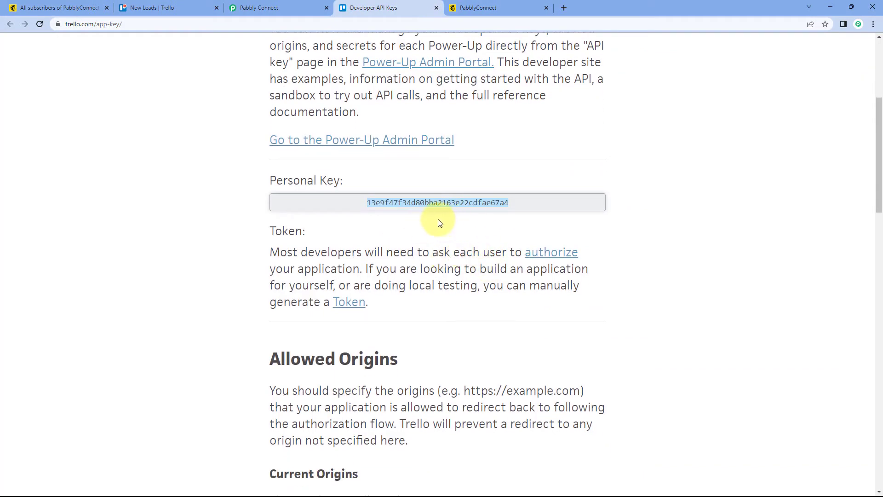
{"action": "left_click", "coordinate": [368, 239]}
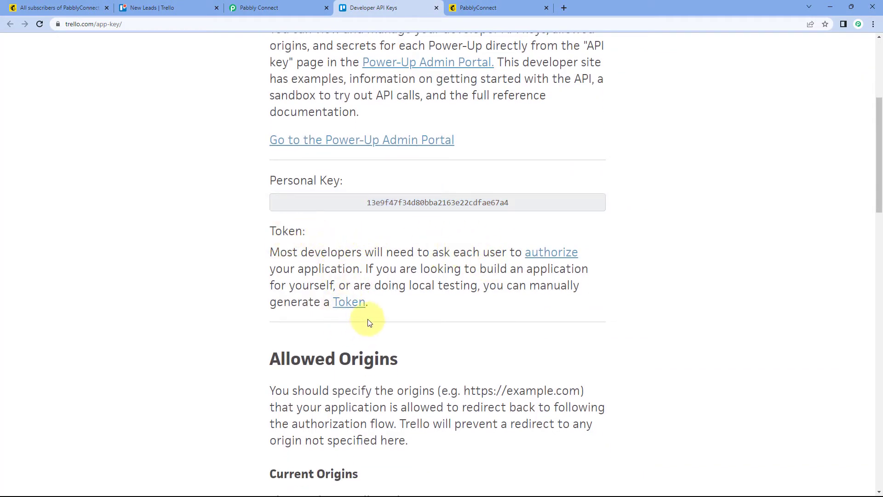
{"action": "left_click", "coordinate": [358, 307]}
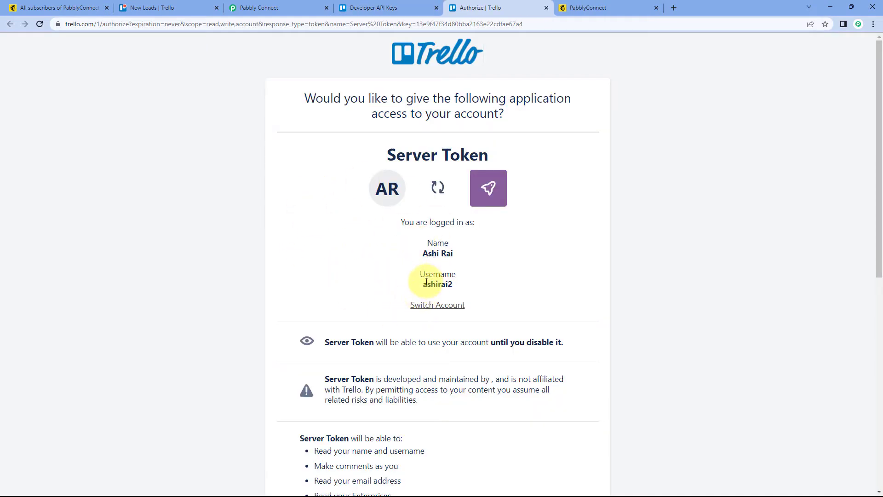
Step: Copy the account username from Trello's authorization page into the Username field of the Pabbly Connect Trello connection
{"action": "left_click_drag", "start_coordinate": [421, 284], "coordinate": [459, 285]}
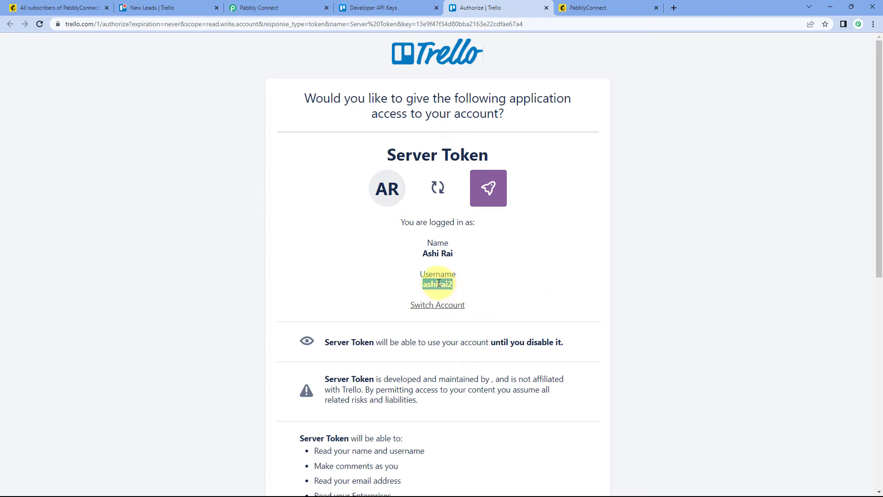
{"action": "right_click", "coordinate": [439, 284]}
{"action": "left_click", "coordinate": [446, 291]}
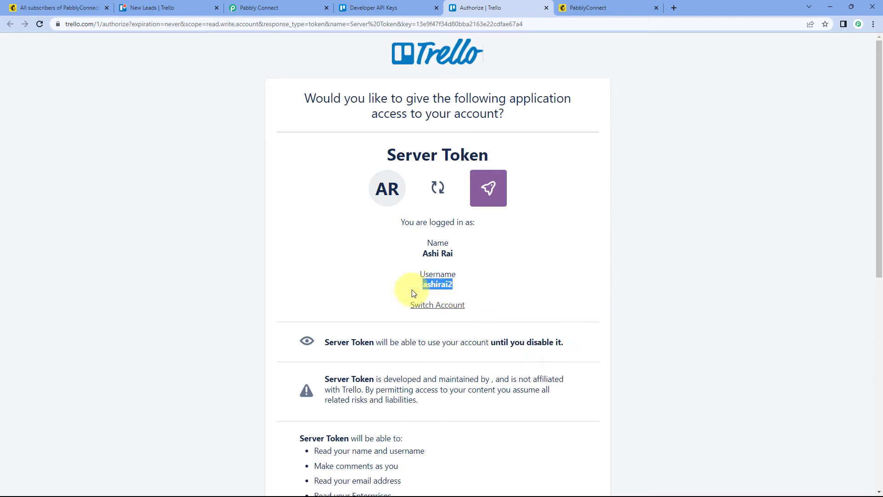
{"action": "left_click", "coordinate": [253, 4]}
{"action": "right_click", "coordinate": [446, 195]}
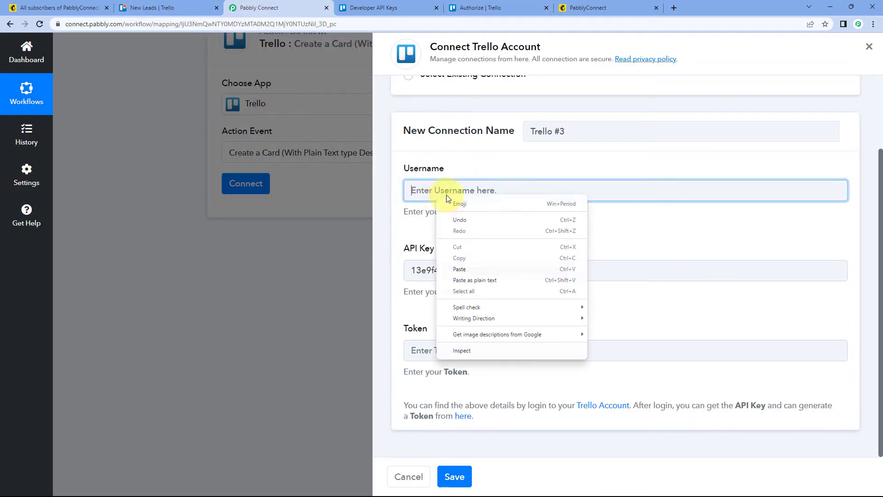
{"action": "left_click", "coordinate": [469, 272]}
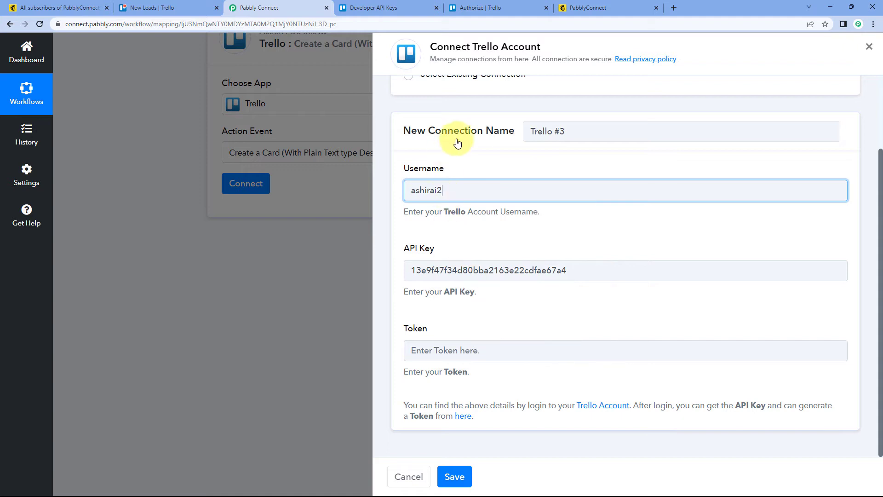
Step: Return to Trello's authorization page, allow Server Token access to the account and copy the generated token
{"action": "left_click", "coordinate": [455, 6]}
{"action": "left_click", "coordinate": [488, 264]}
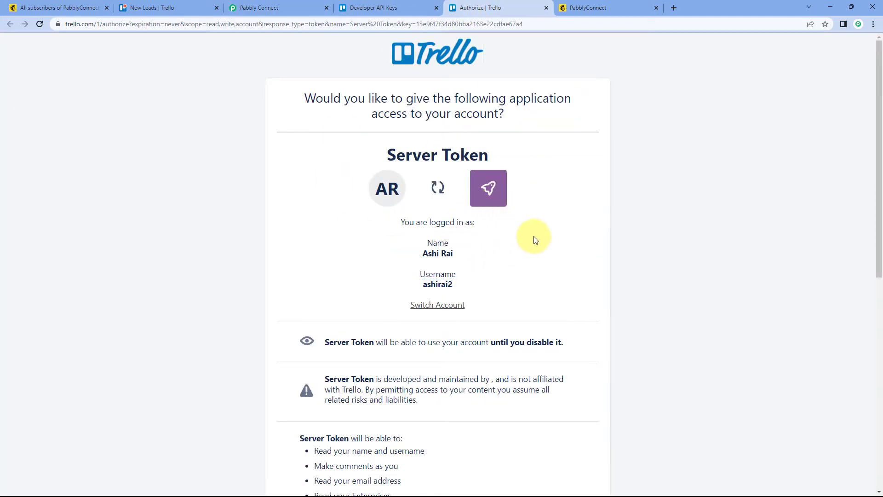
{"action": "scroll", "coordinate": [530, 244], "scroll_direction": "down", "scroll_amount": 5}
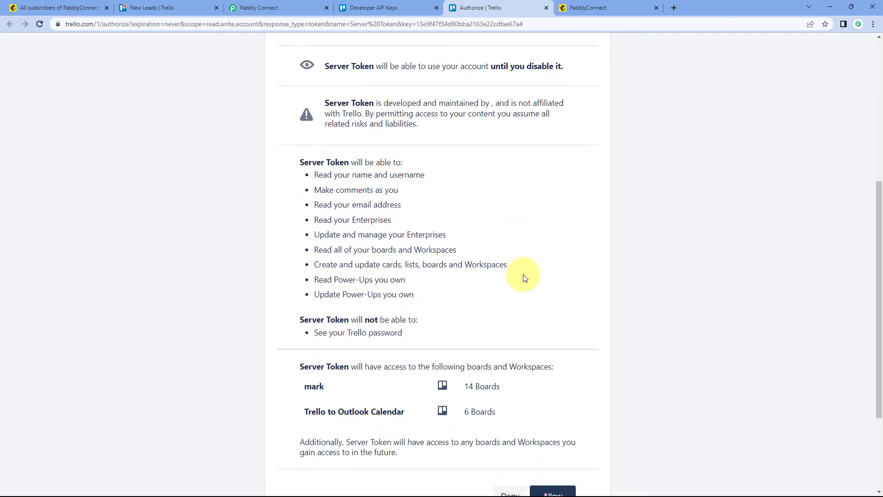
{"action": "scroll", "coordinate": [524, 278], "scroll_direction": "down", "scroll_amount": 3}
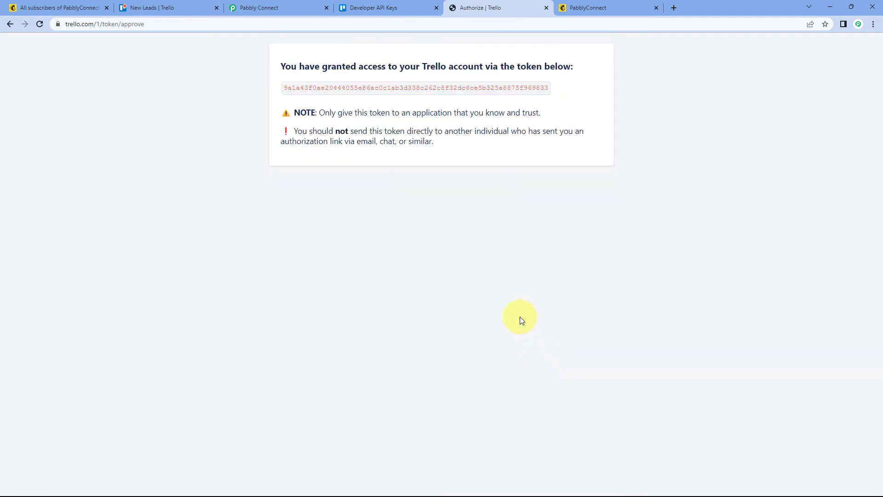
{"action": "double_click", "coordinate": [382, 88]}
{"action": "right_click", "coordinate": [383, 89]}
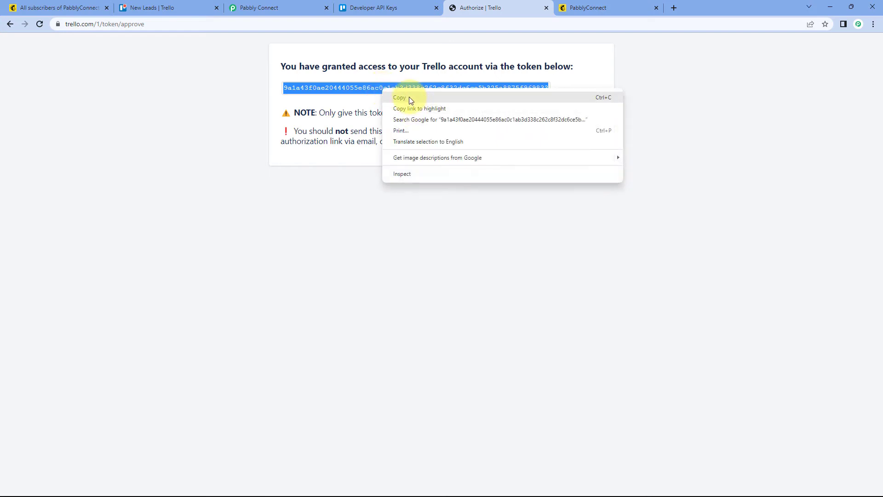
{"action": "left_click", "coordinate": [409, 96]}
Step: Paste the copied token into the Token field in Pabbly Connect and save the new Trello connection
{"action": "left_click", "coordinate": [302, 7]}
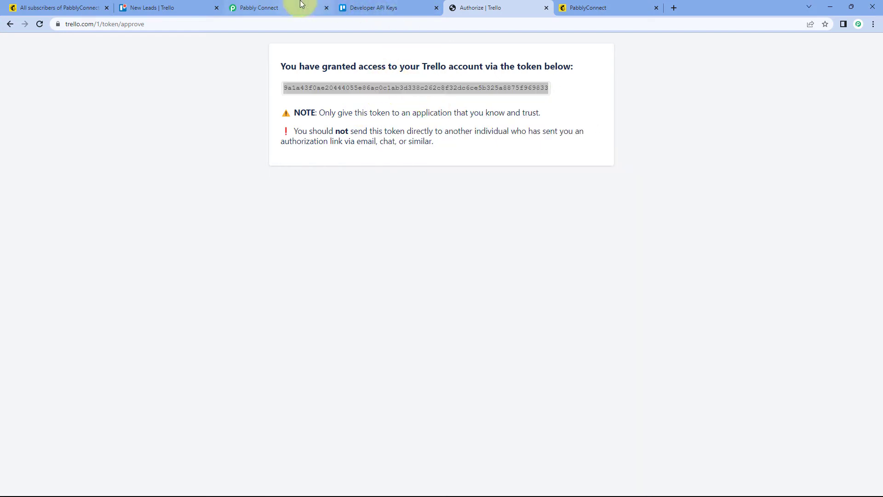
{"action": "left_click", "coordinate": [440, 351]}
{"action": "right_click", "coordinate": [440, 350]}
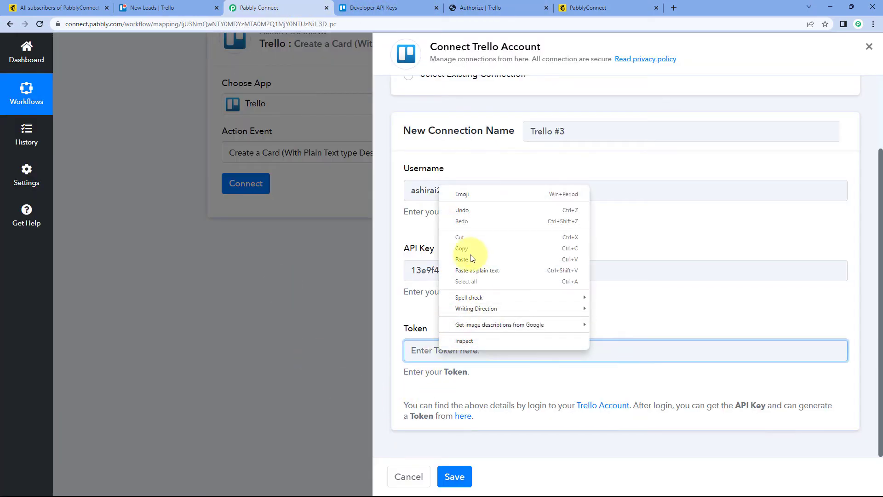
{"action": "left_click", "coordinate": [471, 259]}
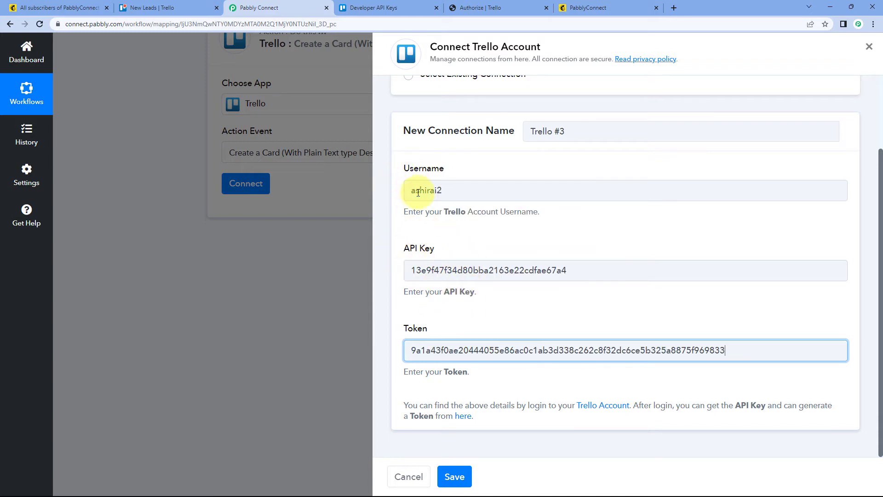
{"action": "left_click", "coordinate": [454, 329]}
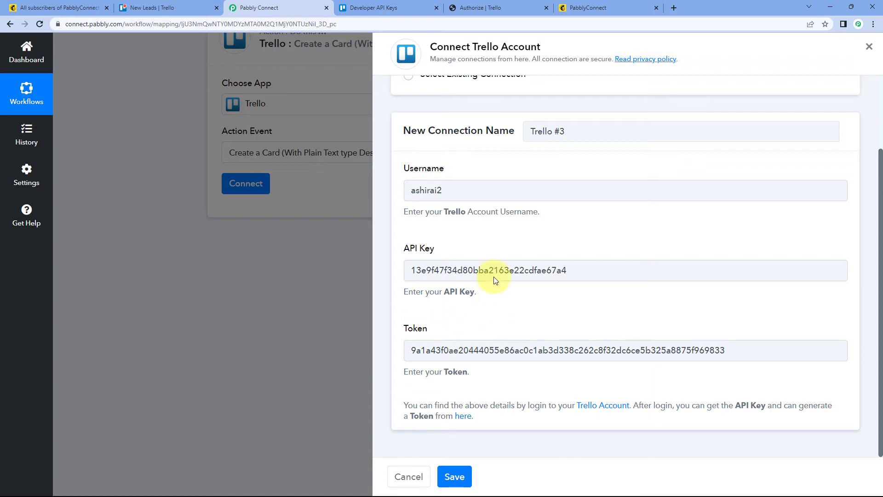
{"action": "left_click", "coordinate": [459, 478]}
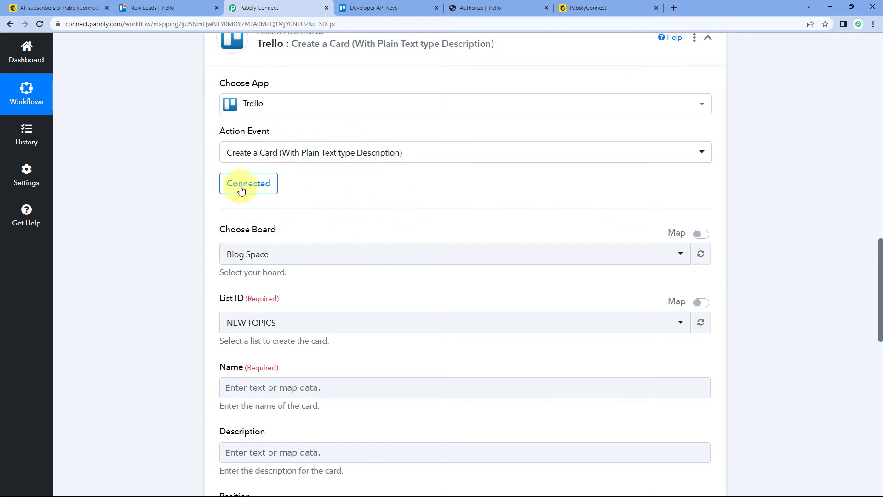
Step: Choose New Leads as the board for the Create a Card action, checking the board's name in Trello
{"action": "scroll", "coordinate": [188, 204], "scroll_direction": "down", "scroll_amount": 2}
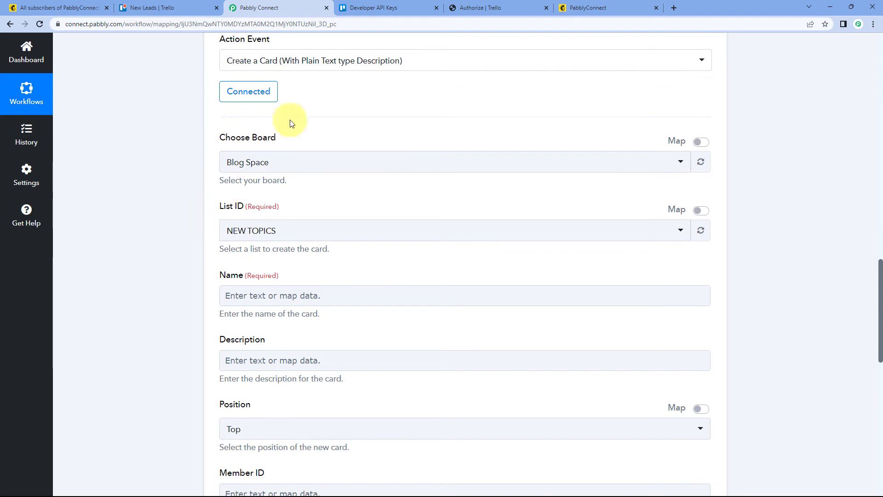
{"action": "left_click", "coordinate": [329, 163]}
{"action": "scroll", "coordinate": [183, 231], "scroll_direction": "down", "scroll_amount": 2}
{"action": "scroll", "coordinate": [274, 182], "scroll_direction": "up", "scroll_amount": 1}
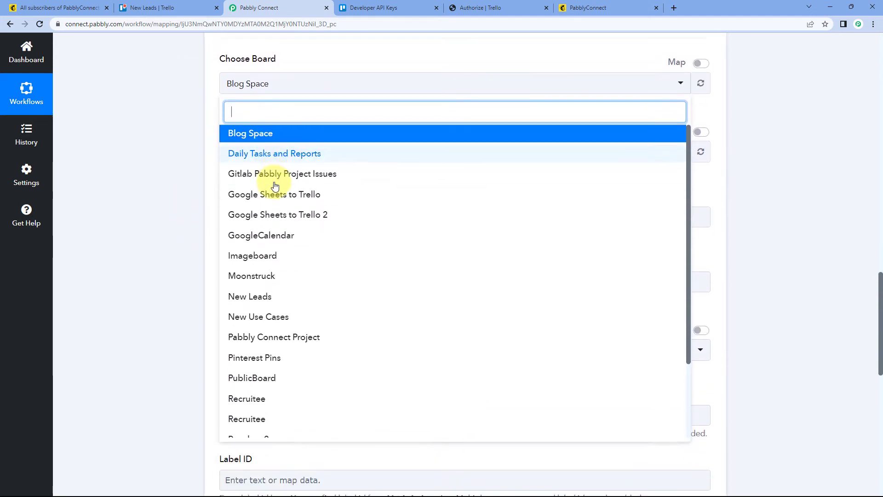
{"action": "left_click", "coordinate": [163, 7]}
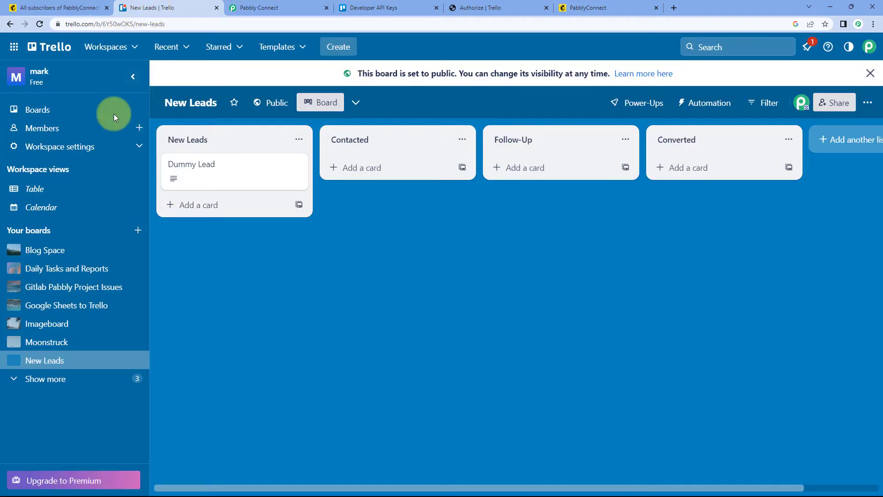
{"action": "left_click", "coordinate": [272, 7]}
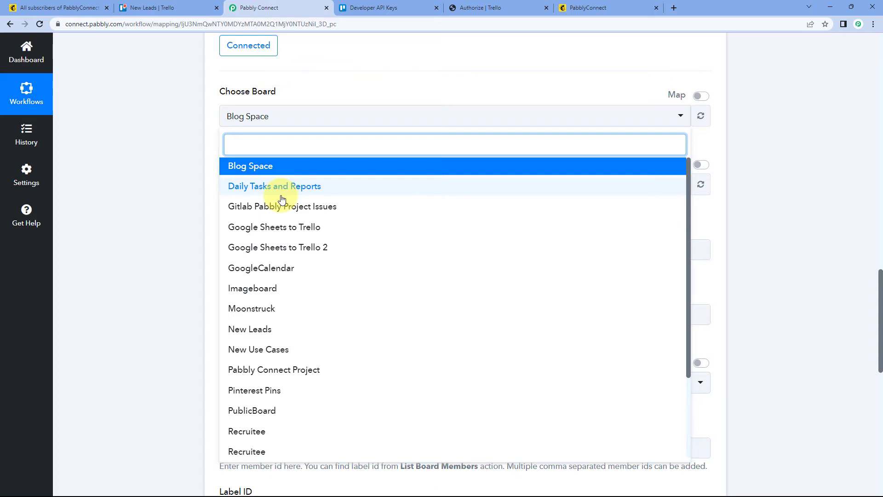
{"action": "left_click", "coordinate": [157, 7]}
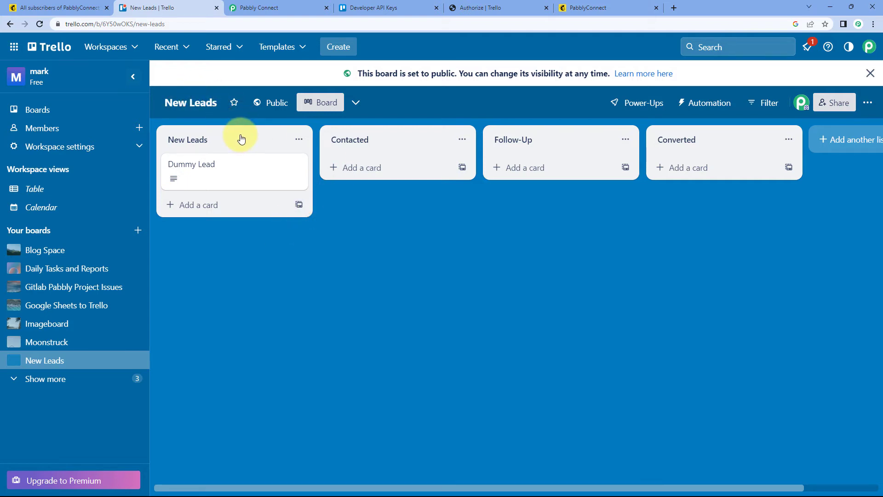
{"action": "left_click", "coordinate": [277, 5]}
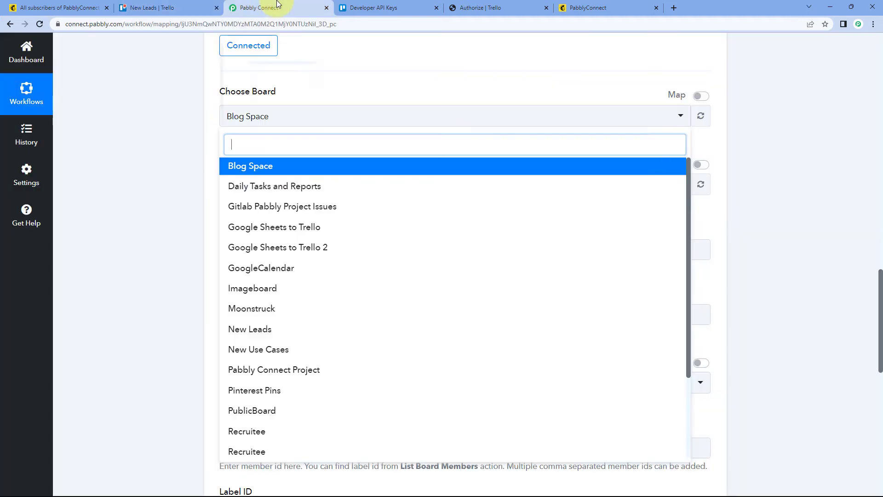
{"action": "left_click", "coordinate": [266, 331]}
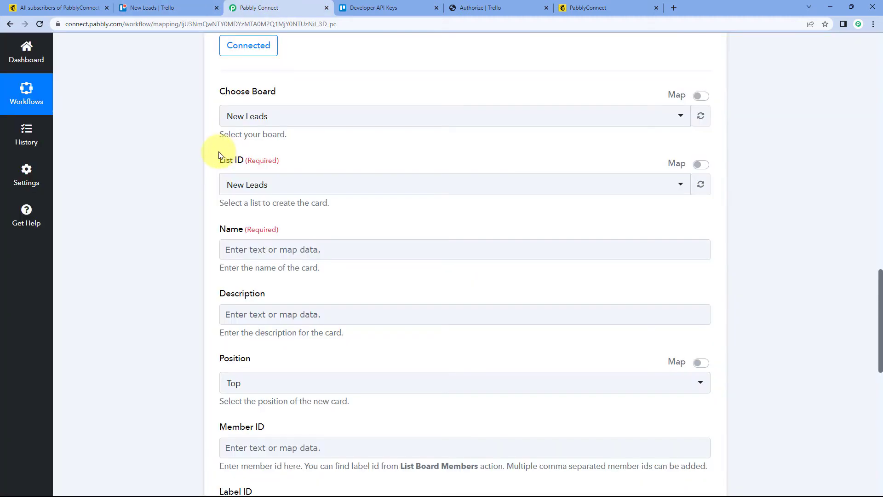
Step: Compare the lists on the Trello board and select New Leads as the List ID for the card
{"action": "scroll", "coordinate": [175, 111], "scroll_direction": "down", "scroll_amount": 1}
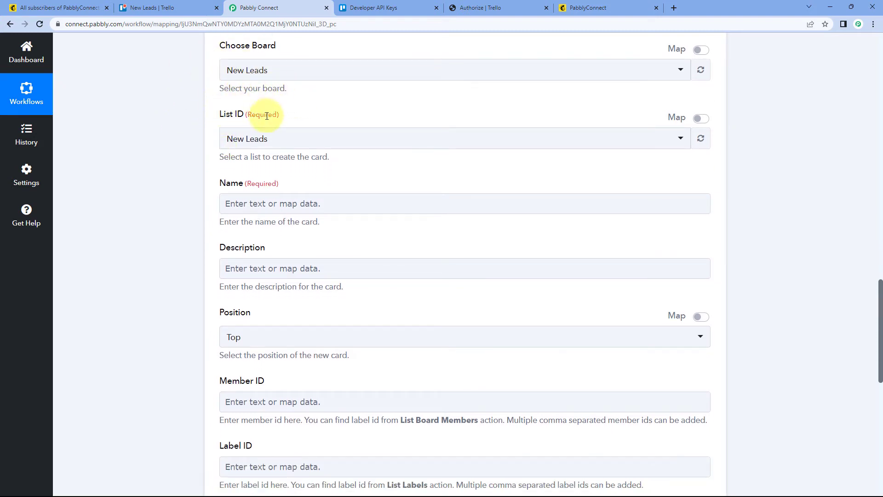
{"action": "left_click", "coordinate": [197, 7]}
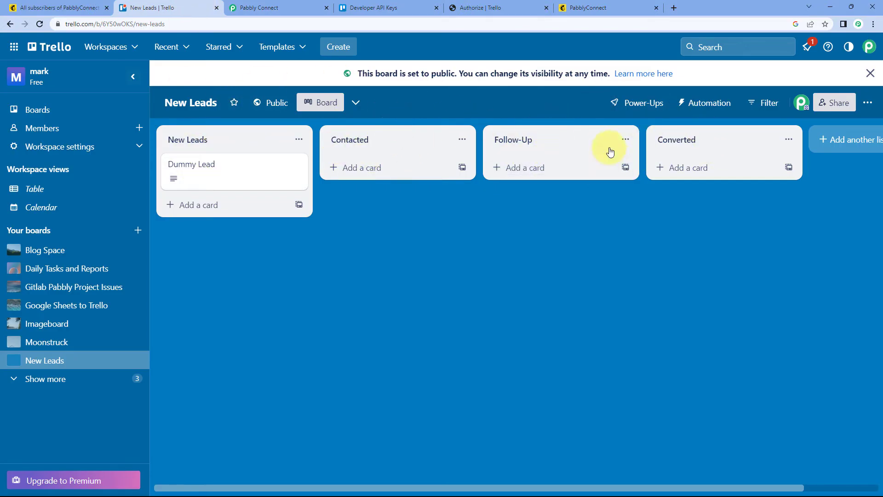
{"action": "left_click", "coordinate": [264, 7]}
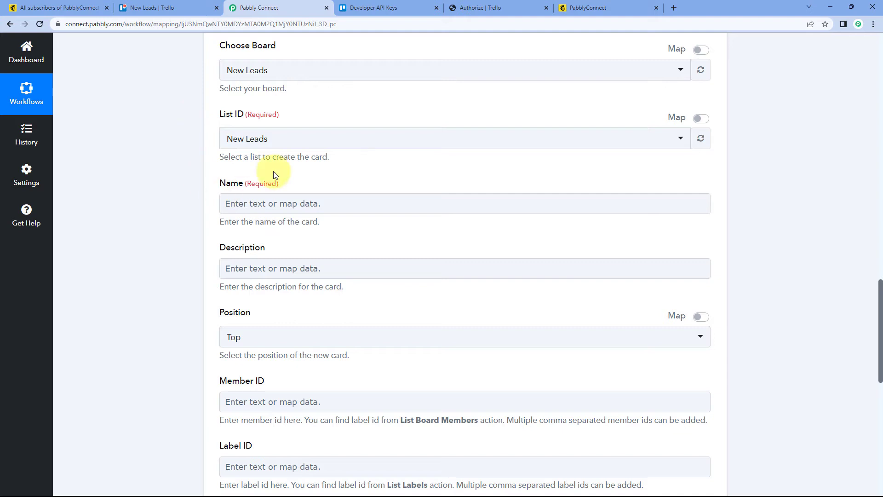
{"action": "left_click", "coordinate": [308, 139]}
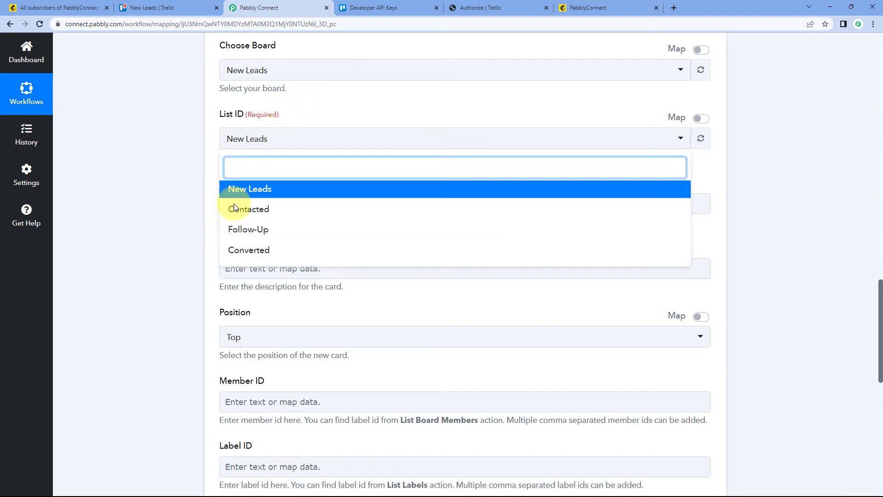
{"action": "left_click", "coordinate": [152, 8]}
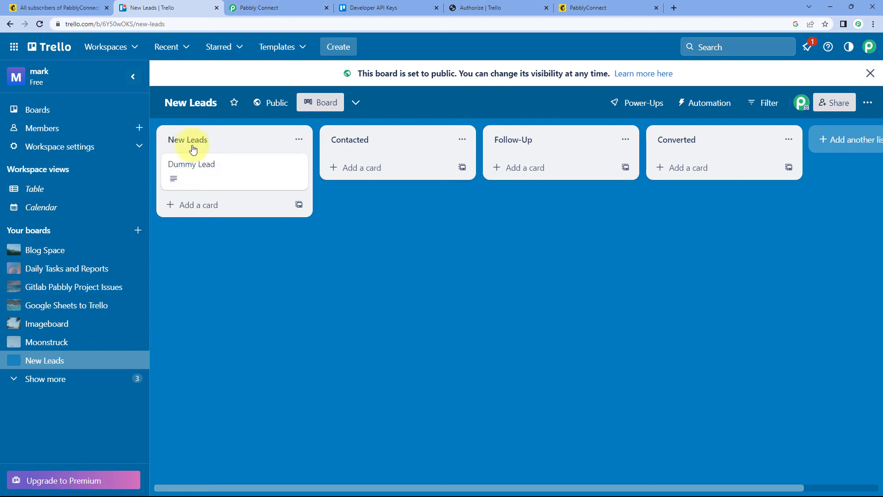
{"action": "left_click", "coordinate": [258, 8]}
{"action": "left_click", "coordinate": [256, 186]}
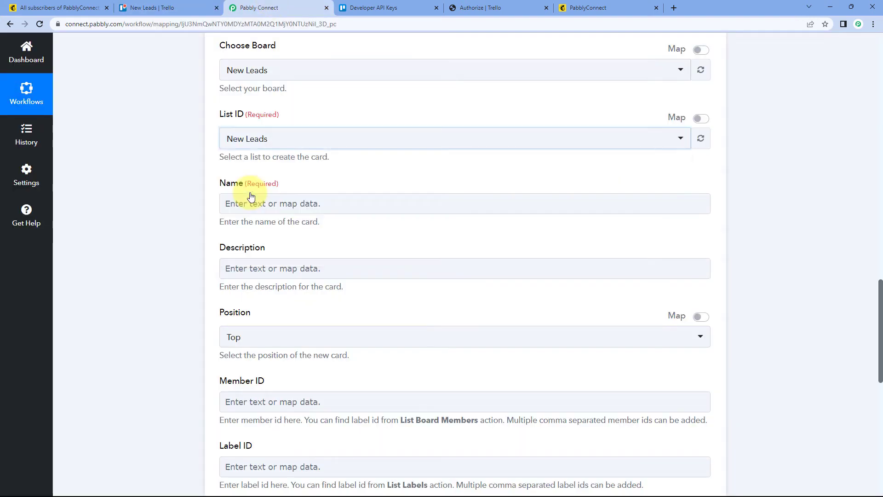
{"action": "left_click", "coordinate": [250, 167]}
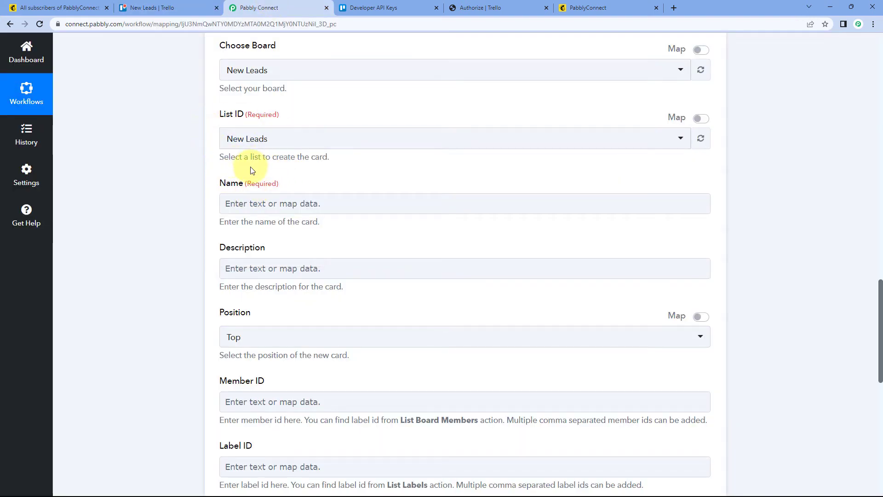
Step: Review the card's remaining fields, the Trello New Leads board and the Mailchimp trigger's received response data
{"action": "scroll", "coordinate": [248, 166], "scroll_direction": "down", "scroll_amount": 1}
{"action": "left_click", "coordinate": [265, 162]}
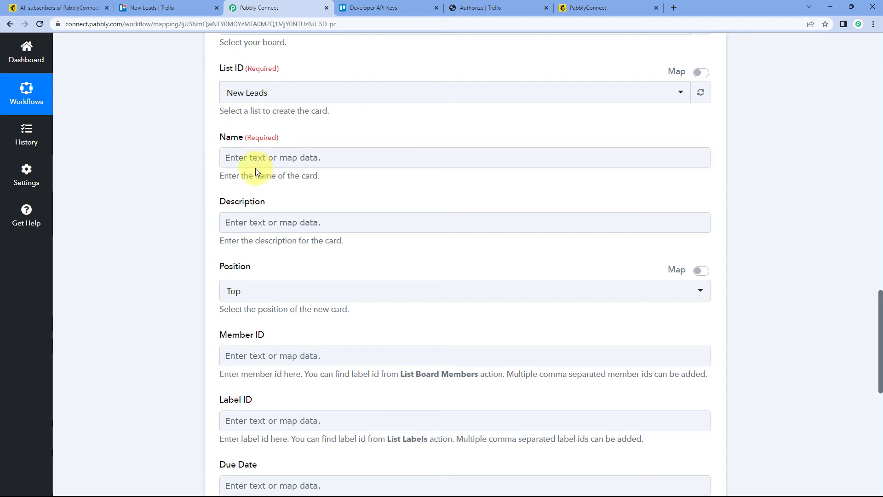
{"action": "left_click", "coordinate": [152, 7]}
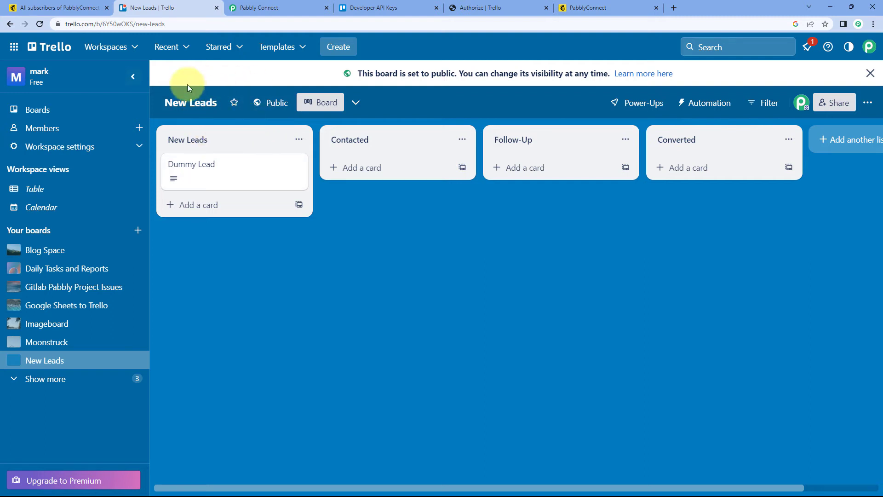
{"action": "left_click", "coordinate": [251, 8]}
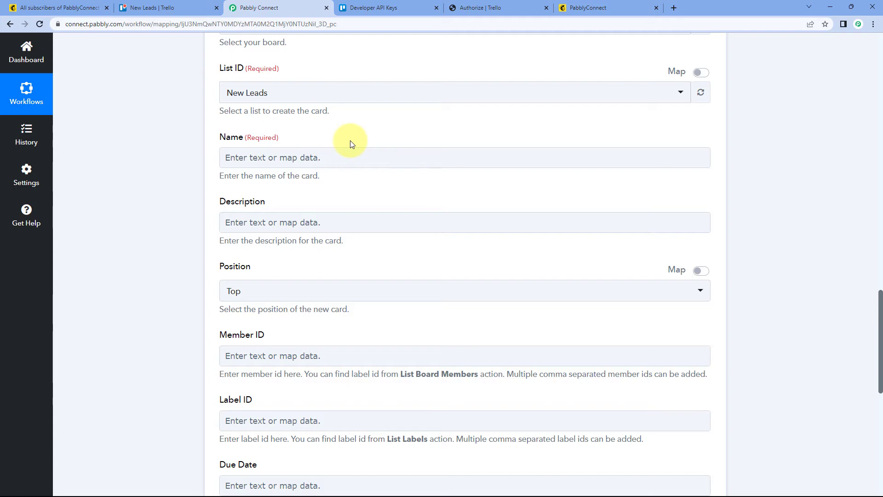
{"action": "scroll", "coordinate": [389, 179], "scroll_direction": "down", "scroll_amount": 1}
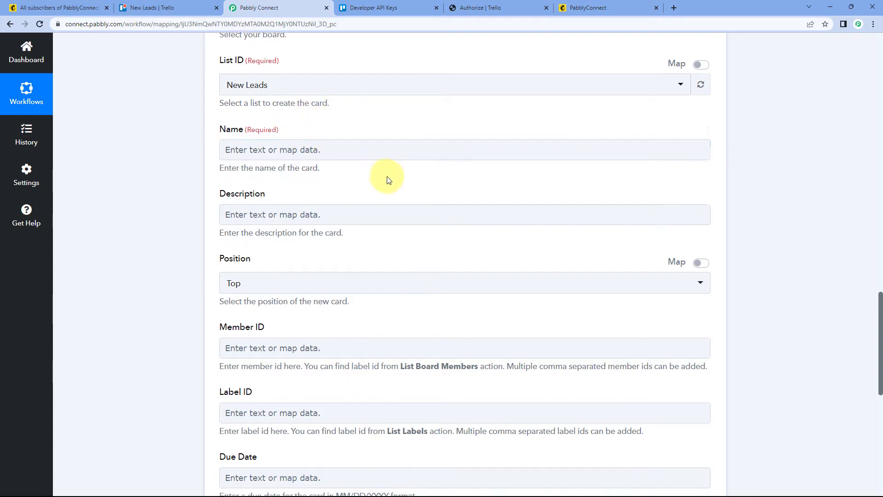
{"action": "scroll", "coordinate": [388, 193], "scroll_direction": "up", "scroll_amount": 15}
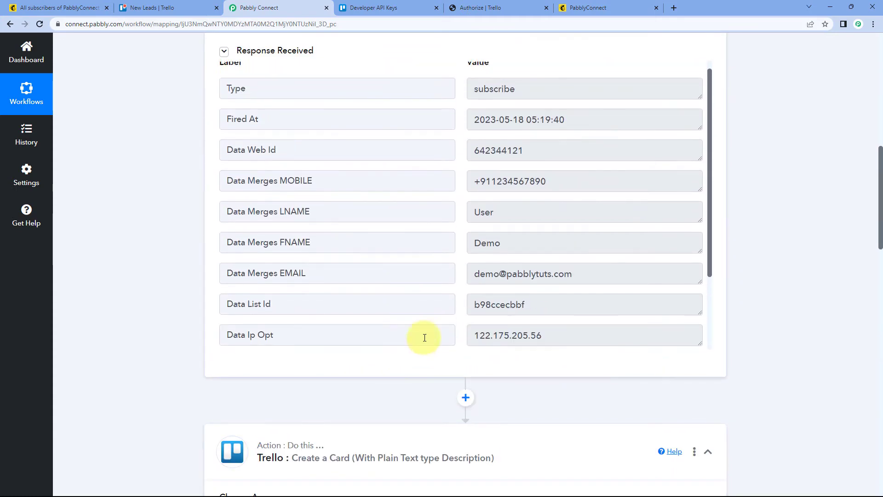
Step: Examine the subscriber's first and last name values in the Mailchimp response alongside the Trello card's Name field
{"action": "scroll", "coordinate": [425, 337], "scroll_direction": "up", "scroll_amount": 2}
{"action": "left_click_drag", "start_coordinate": [508, 298], "coordinate": [455, 302]}
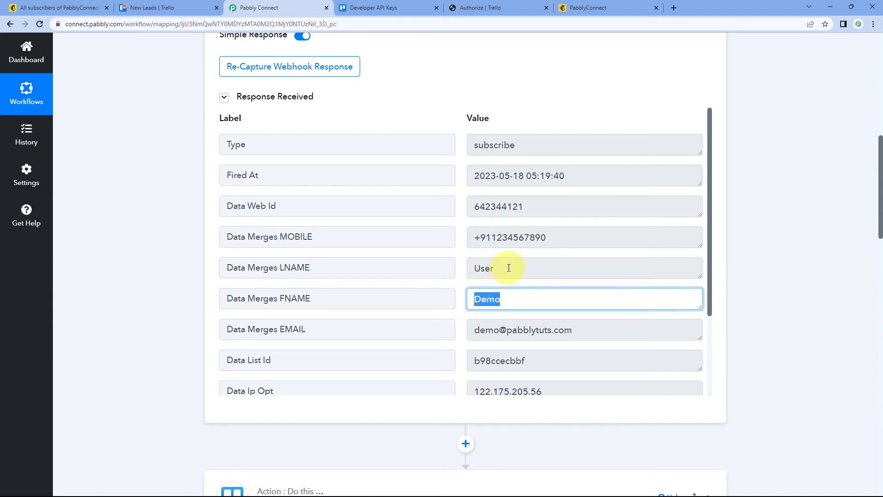
{"action": "left_click_drag", "start_coordinate": [508, 267], "coordinate": [457, 269]}
{"action": "left_click", "coordinate": [462, 272]}
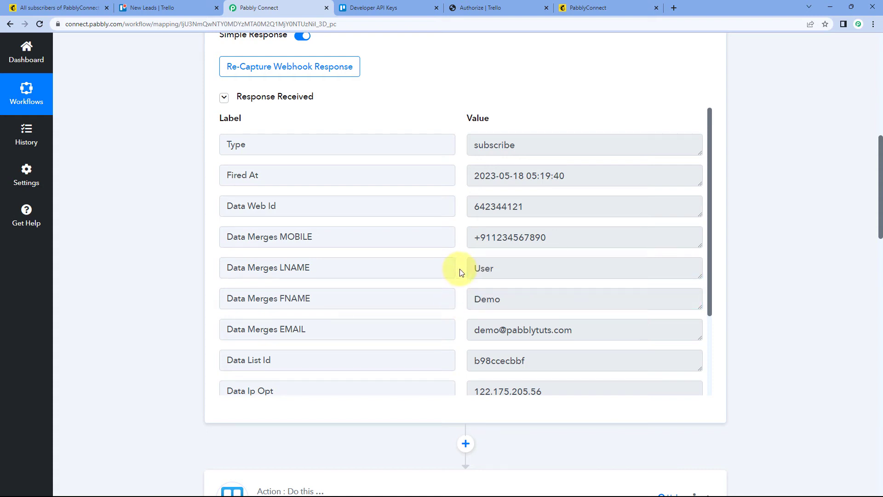
{"action": "left_click_drag", "start_coordinate": [506, 299], "coordinate": [466, 273]}
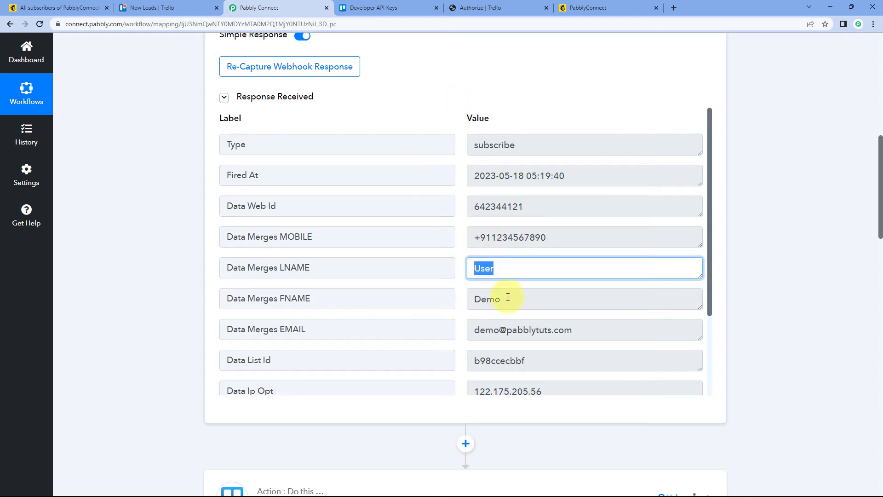
{"action": "left_click_drag", "start_coordinate": [508, 297], "coordinate": [463, 295]}
{"action": "left_click_drag", "start_coordinate": [534, 271], "coordinate": [465, 270]}
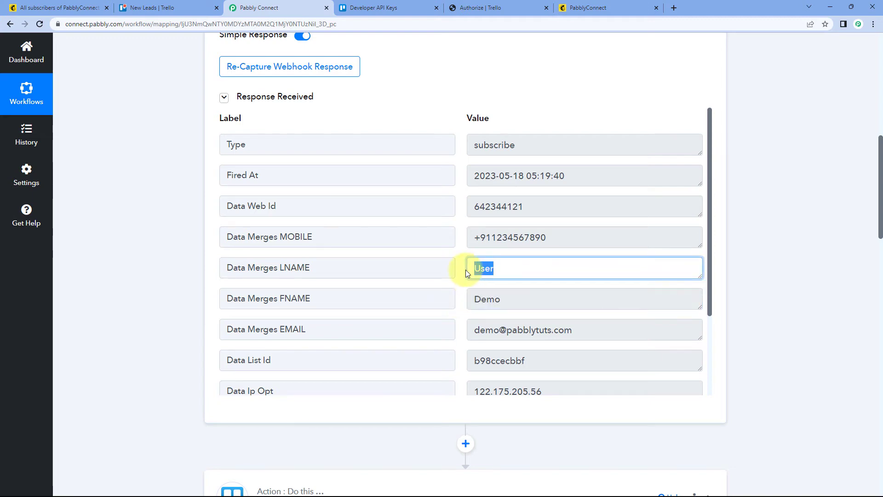
{"action": "left_click", "coordinate": [460, 269]}
{"action": "scroll", "coordinate": [191, 253], "scroll_direction": "down", "scroll_amount": 13}
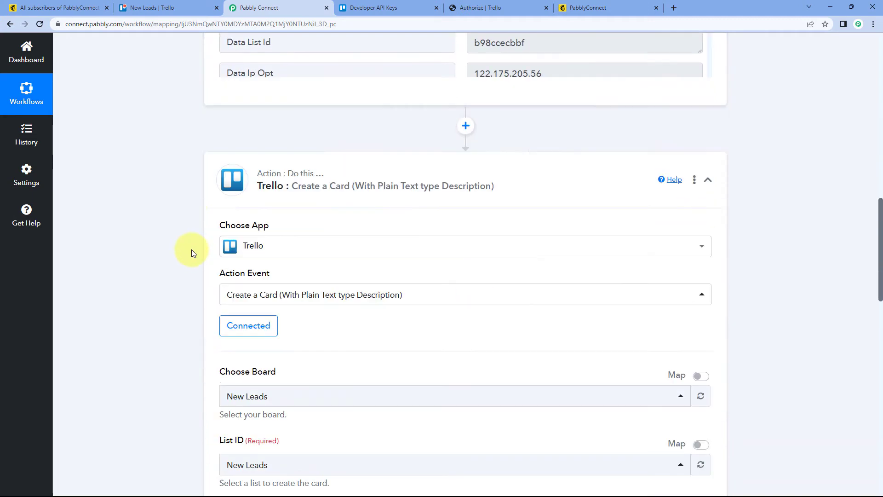
{"action": "left_click", "coordinate": [245, 251]}
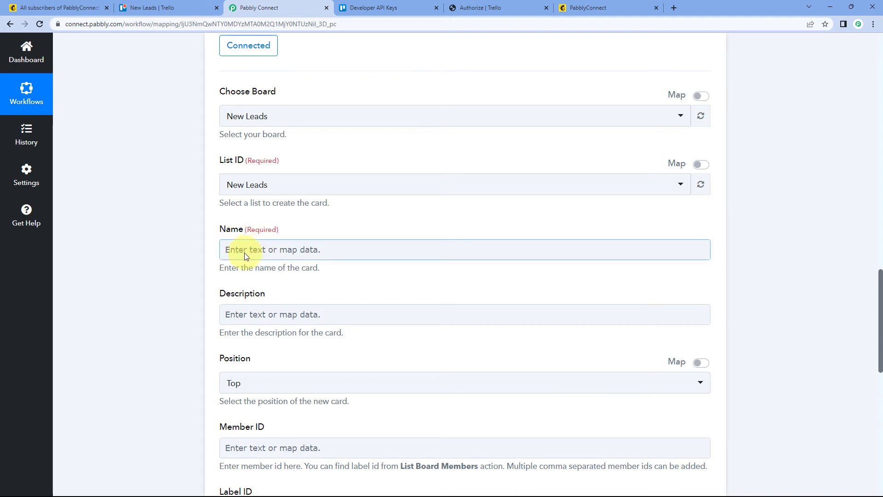
{"action": "scroll", "coordinate": [216, 239], "scroll_direction": "down", "scroll_amount": 1}
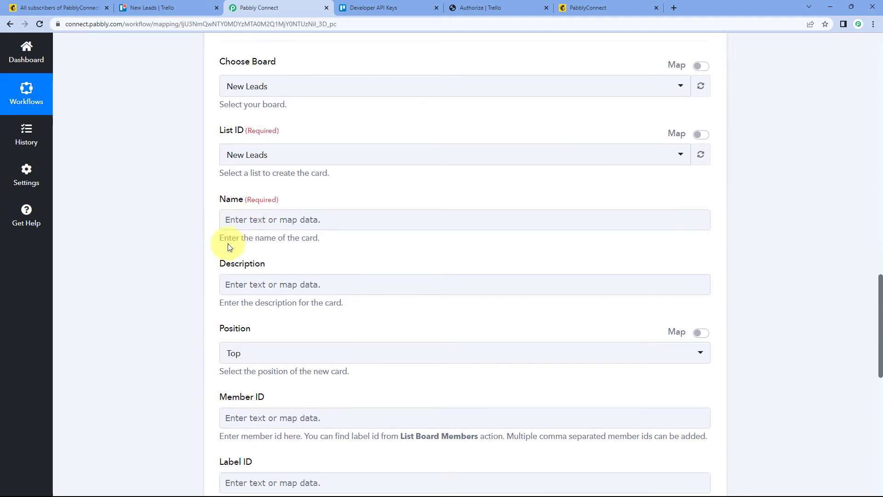
{"action": "scroll", "coordinate": [269, 187], "scroll_direction": "up", "scroll_amount": 11}
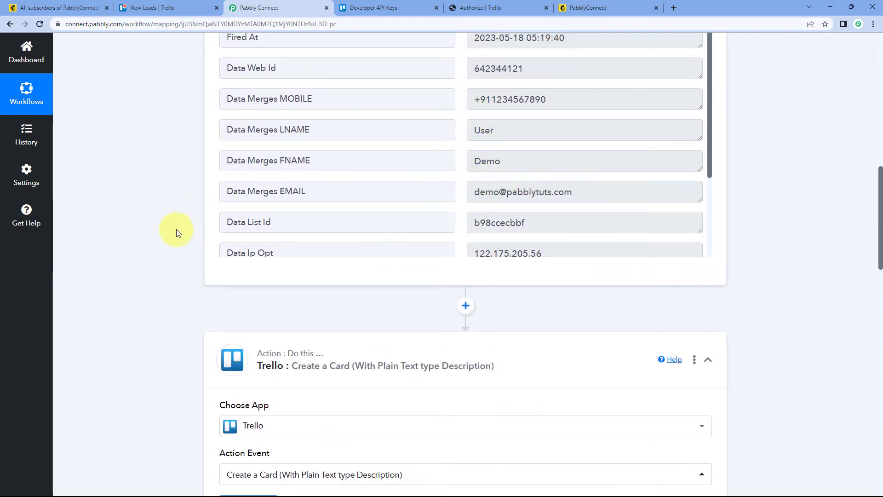
{"action": "scroll", "coordinate": [175, 231], "scroll_direction": "down", "scroll_amount": 12}
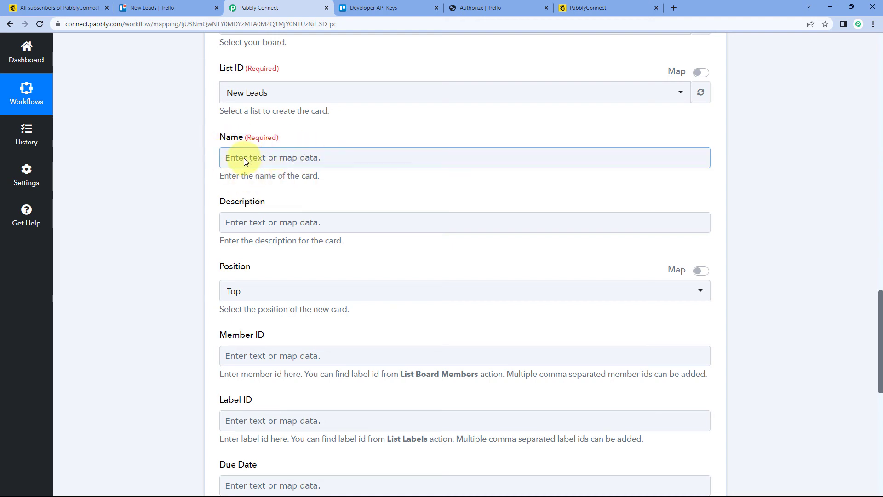
Step: Map the card's Name to Data Merges FNAME followed by Data Merges LNAME from the MailChimp New Subscriber step
{"action": "left_click", "coordinate": [243, 158]}
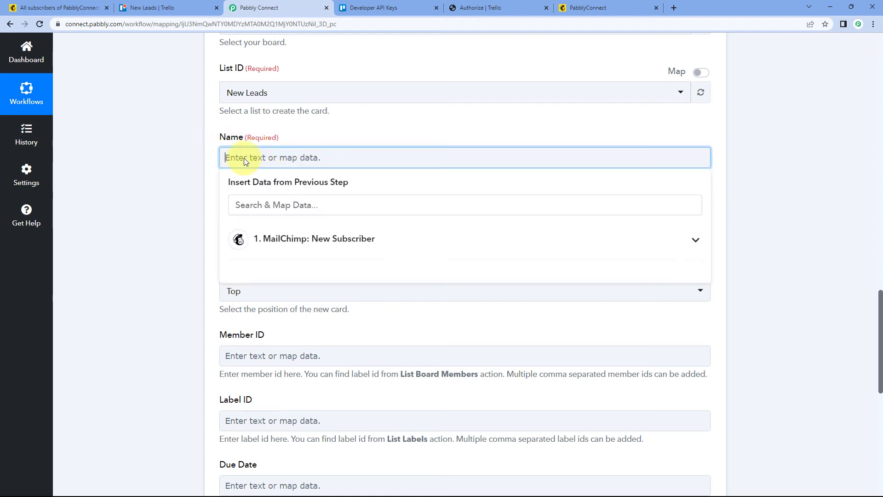
{"action": "left_click", "coordinate": [325, 241]}
{"action": "scroll", "coordinate": [194, 260], "scroll_direction": "up", "scroll_amount": 1}
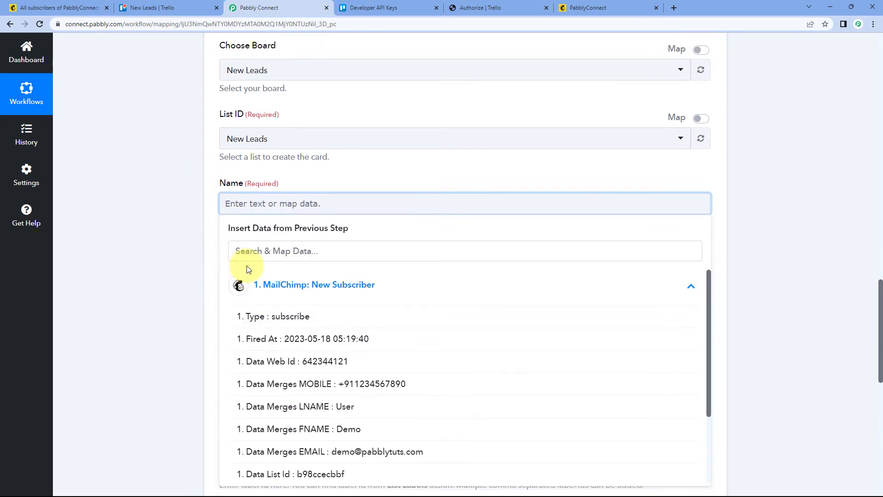
{"action": "scroll", "coordinate": [187, 269], "scroll_direction": "down", "scroll_amount": 2}
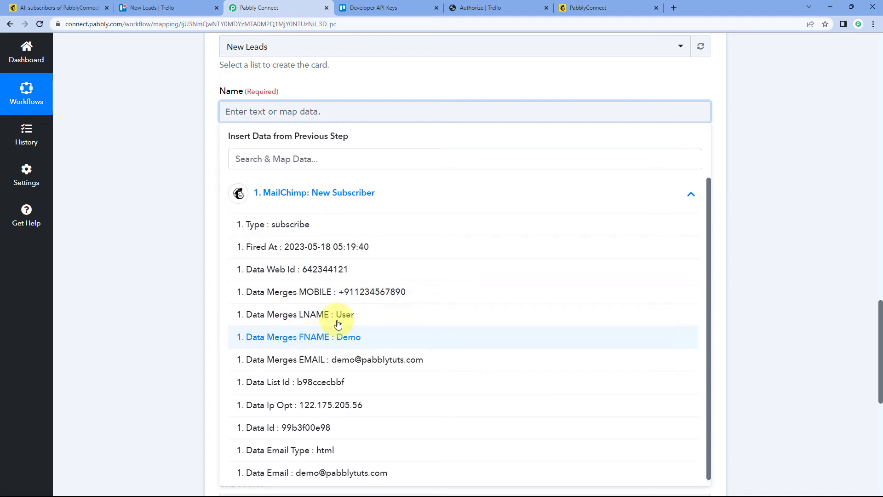
{"action": "left_click", "coordinate": [308, 340]}
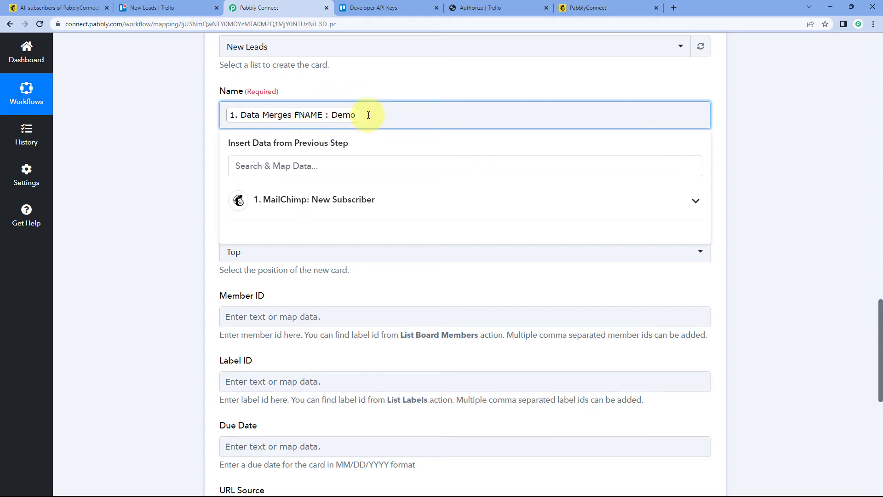
{"action": "left_click", "coordinate": [359, 199]}
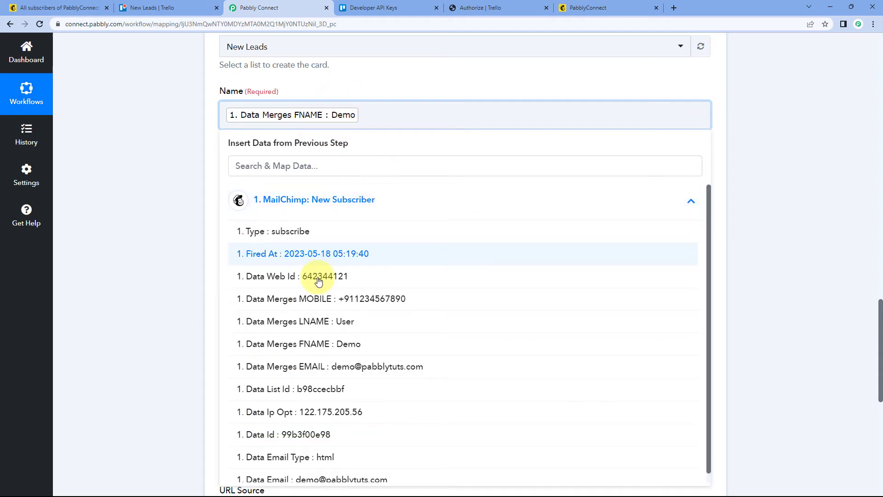
{"action": "left_click", "coordinate": [325, 320]}
{"action": "left_click", "coordinate": [197, 170]}
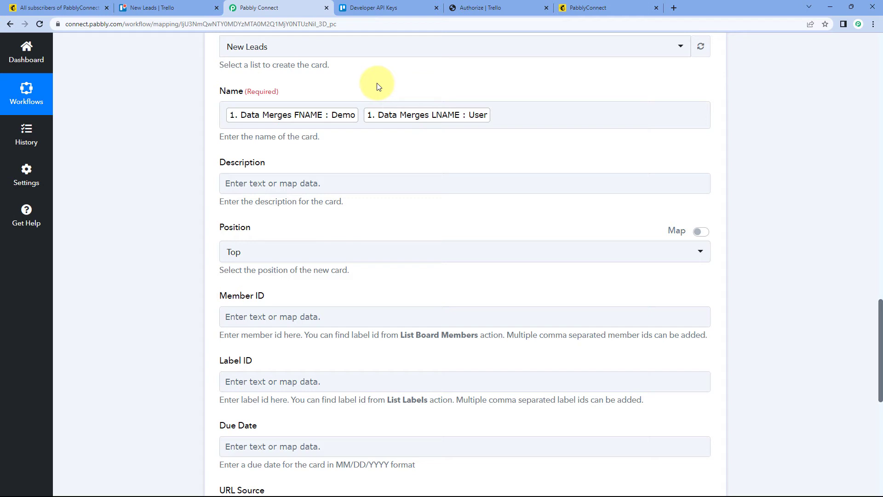
Step: Write the card description "A new lead is generated:" followed by labelled lines for name, email and mobile number
{"action": "scroll", "coordinate": [375, 84], "scroll_direction": "down", "scroll_amount": 1}
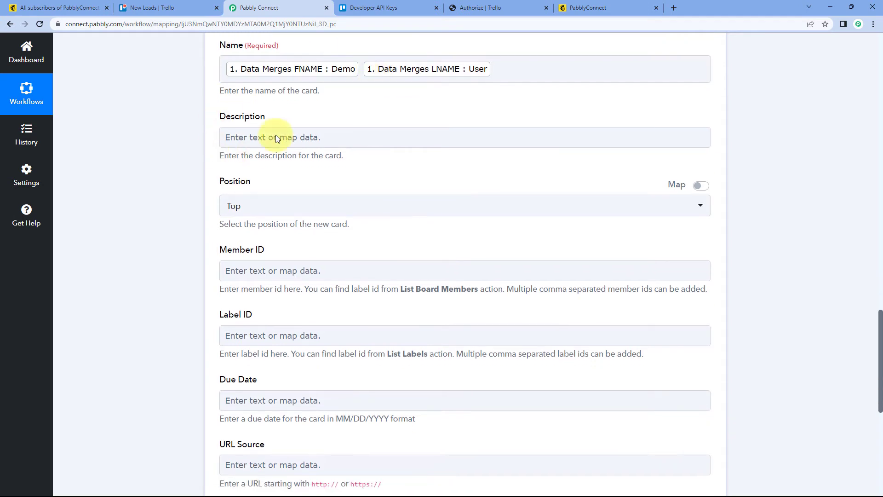
{"action": "left_click", "coordinate": [236, 138]}
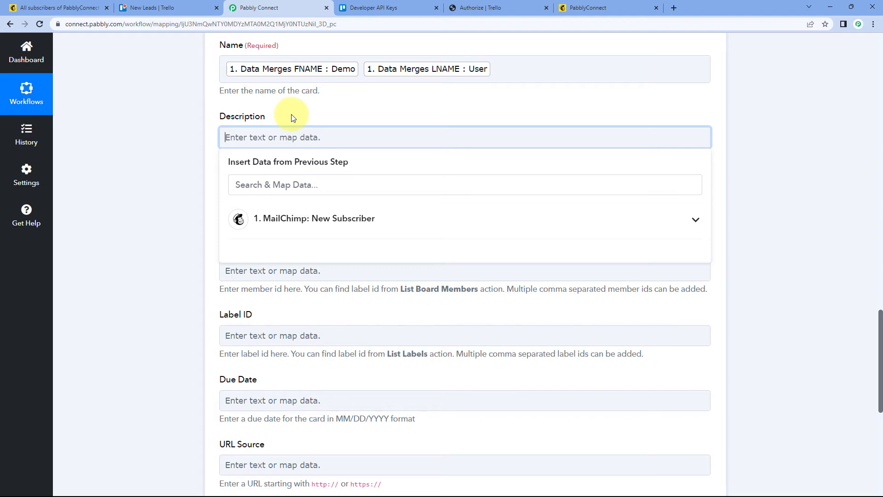
{"action": "type", "text": "A new lead is generated:"}
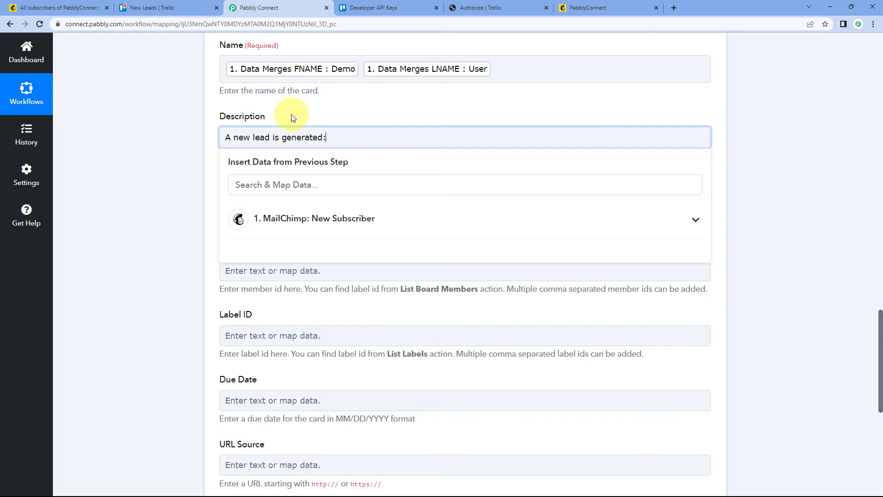
{"action": "key", "text": "Return"}
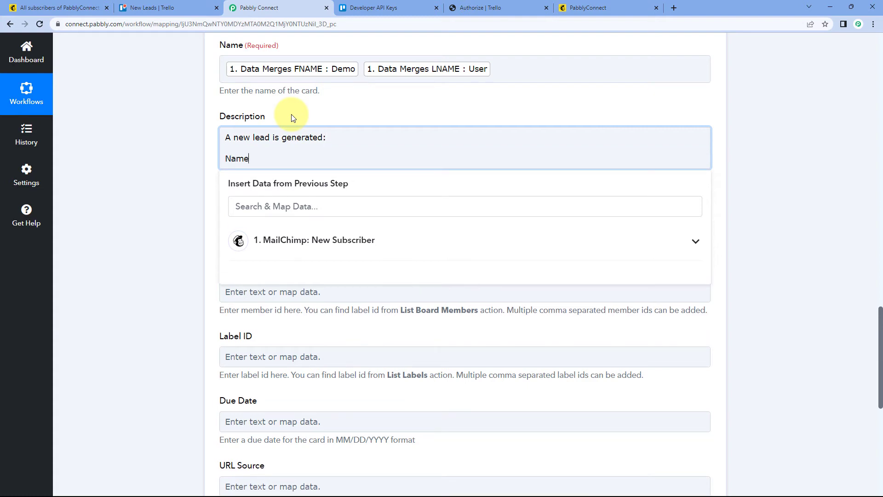
{"action": "key", "text": "Return"}
{"action": "type", "text": "Em"}
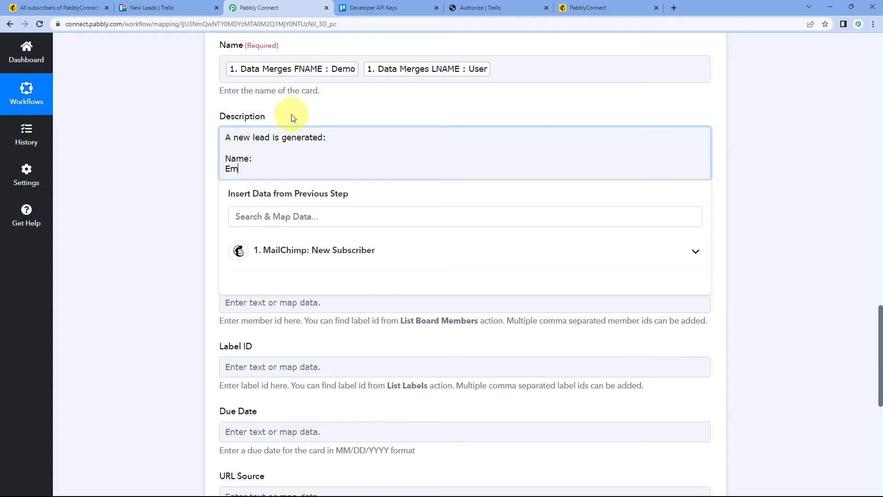
{"action": "type", "text": "ail:"}
{"action": "key", "text": "Return"}
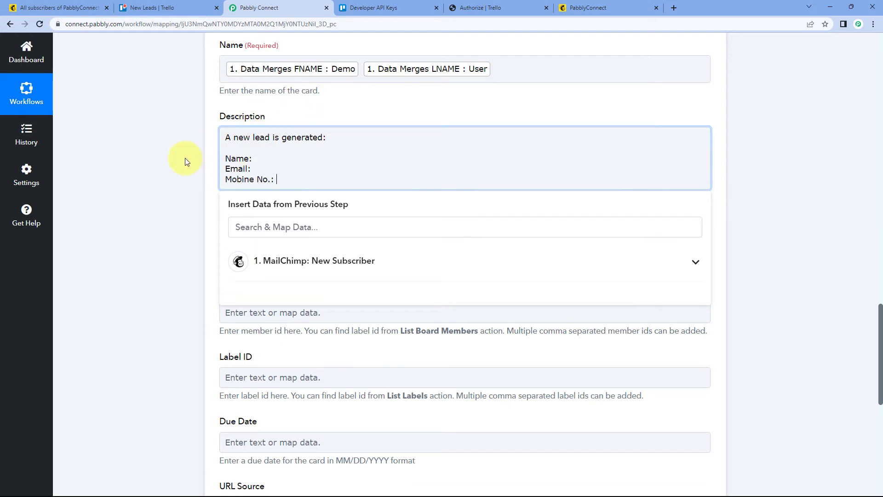
Step: Correct the misspelled mobile label in the card description to "Mobile No.:"
{"action": "scroll", "coordinate": [174, 167], "scroll_direction": "up", "scroll_amount": 10}
{"action": "scroll", "coordinate": [184, 177], "scroll_direction": "up", "scroll_amount": 5}
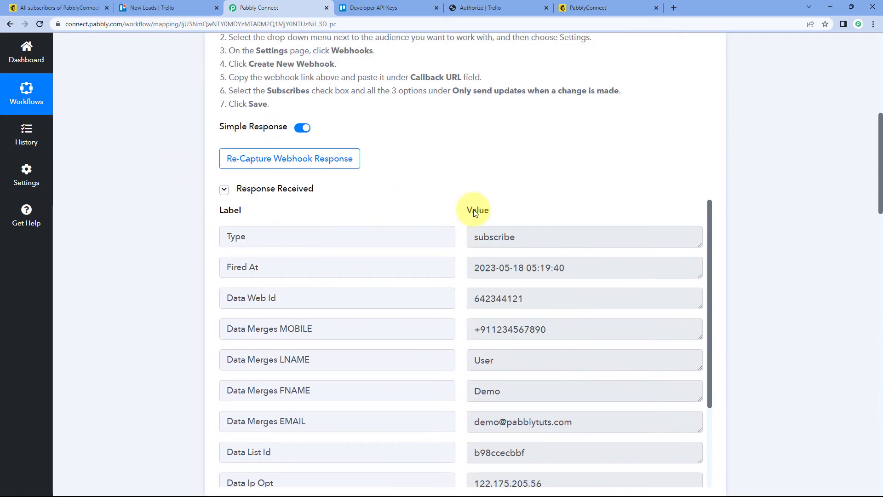
{"action": "scroll", "coordinate": [450, 177], "scroll_direction": "down", "scroll_amount": 2}
{"action": "scroll", "coordinate": [440, 211], "scroll_direction": "down", "scroll_amount": 2}
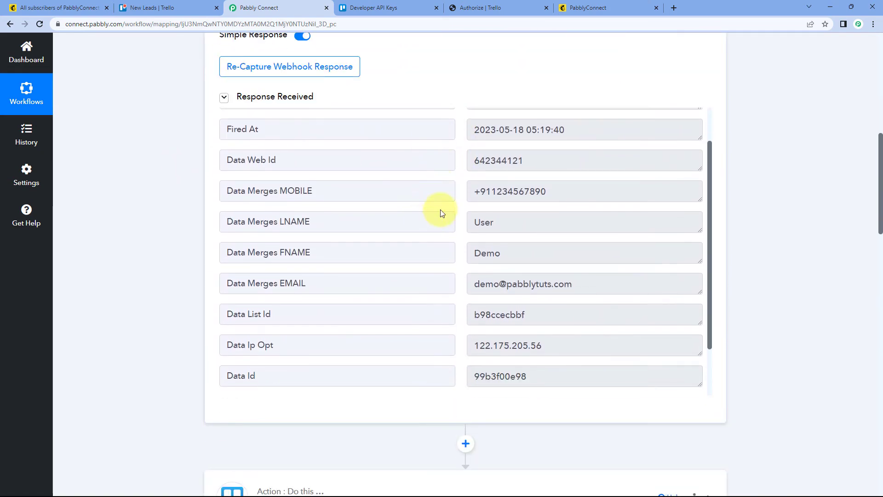
{"action": "scroll", "coordinate": [180, 245], "scroll_direction": "down", "scroll_amount": 4}
{"action": "scroll", "coordinate": [181, 244], "scroll_direction": "down", "scroll_amount": 10}
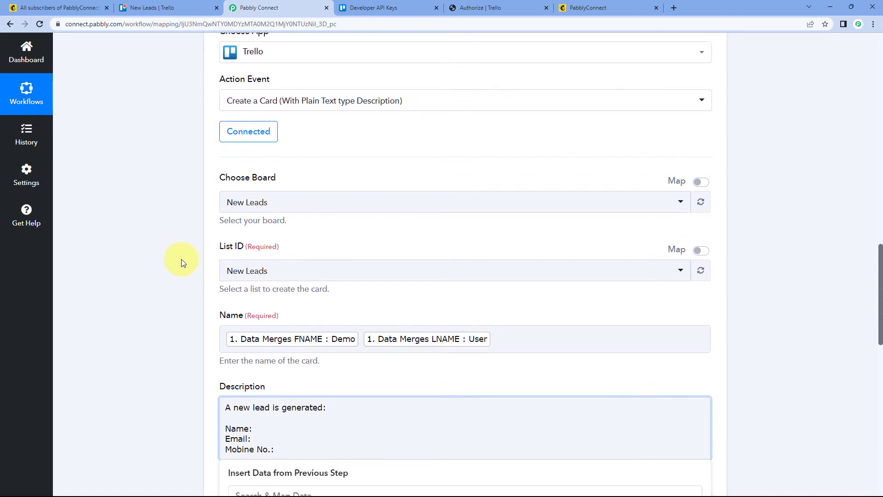
{"action": "left_click", "coordinate": [262, 258]}
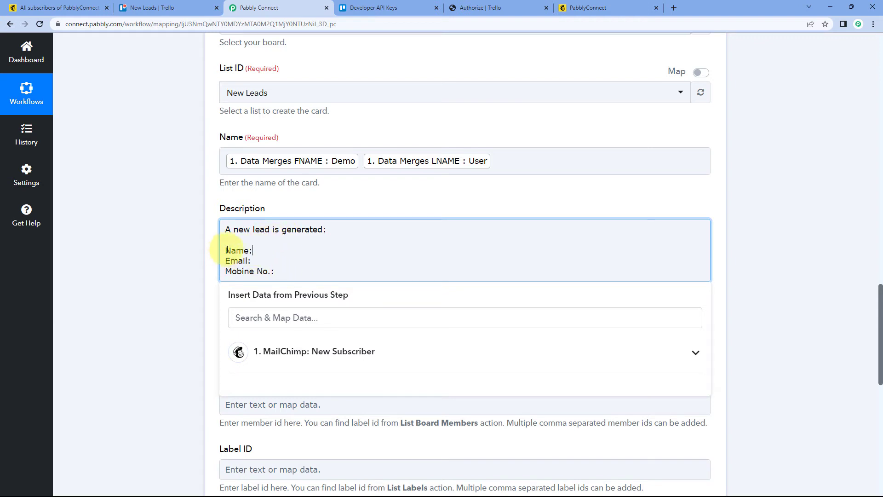
{"action": "left_click", "coordinate": [246, 271]}
{"action": "key", "text": "BackSpace"}
{"action": "type", "text": "l"}
{"action": "left_click", "coordinate": [189, 256]}
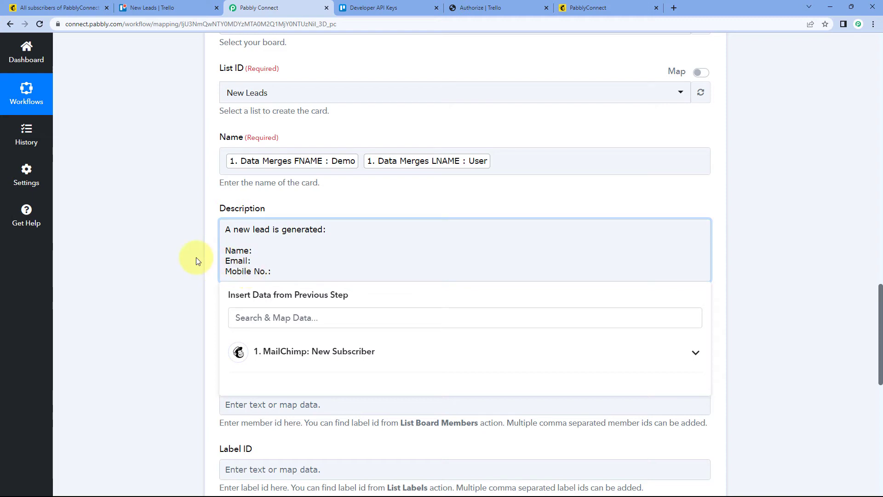
Step: Map Data Merges FNAME and Data Merges LNAME after the Name label in the card description
{"action": "left_click", "coordinate": [257, 253]}
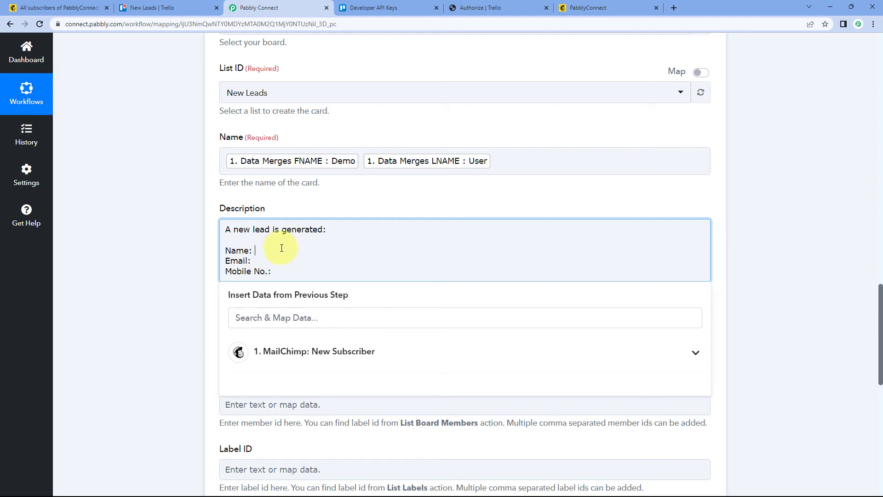
{"action": "scroll", "coordinate": [187, 228], "scroll_direction": "down", "scroll_amount": 1}
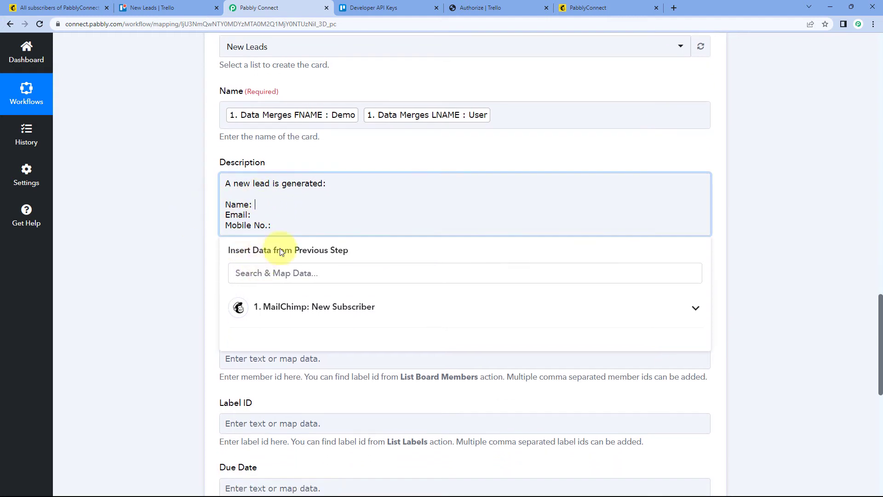
{"action": "left_click", "coordinate": [294, 307]}
{"action": "scroll", "coordinate": [203, 302], "scroll_direction": "down", "scroll_amount": 1}
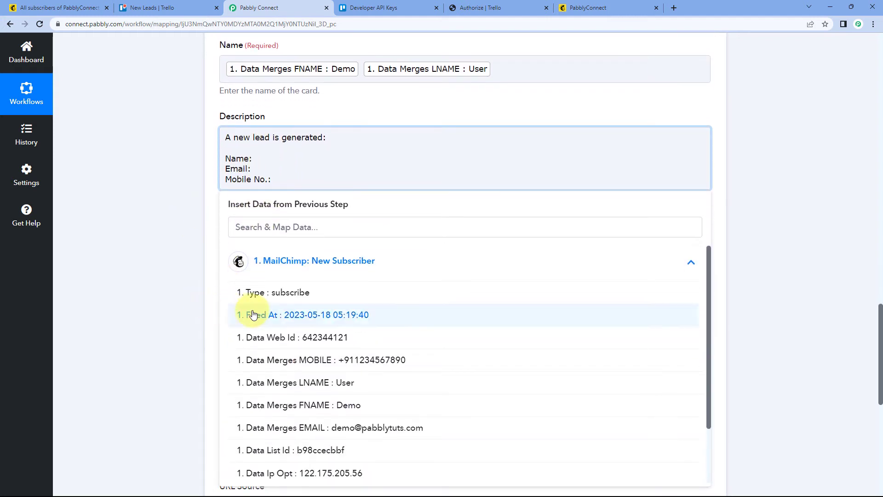
{"action": "left_click", "coordinate": [321, 405]}
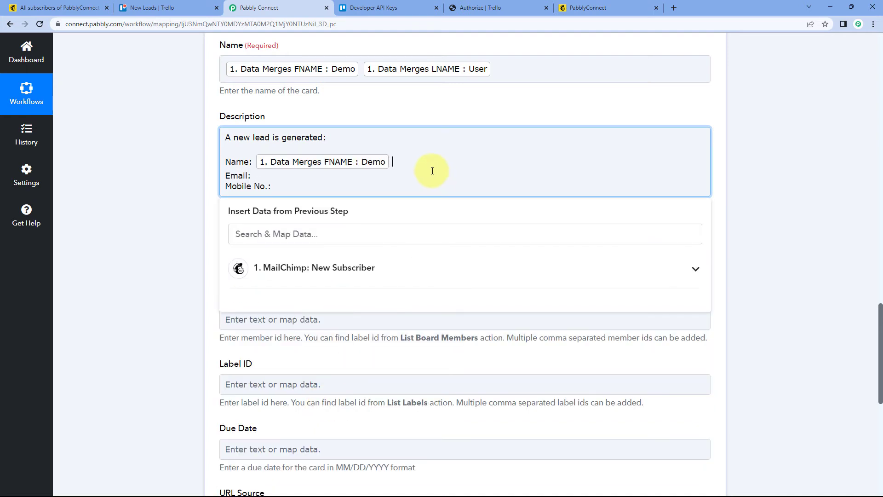
{"action": "left_click", "coordinate": [321, 267]}
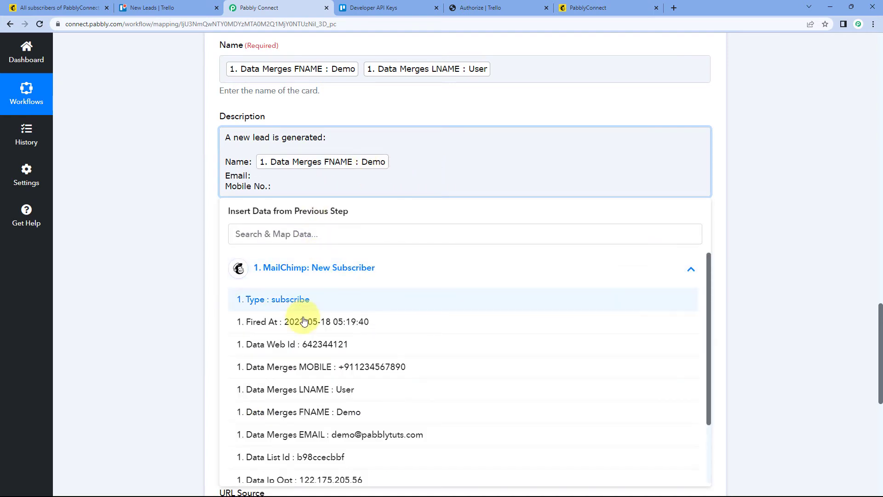
{"action": "left_click", "coordinate": [322, 390]}
Step: Map Data Merges EMAIL after the Email label and Data Merges MOBILE after the Mobile No. label in the card description
{"action": "left_click", "coordinate": [278, 174]}
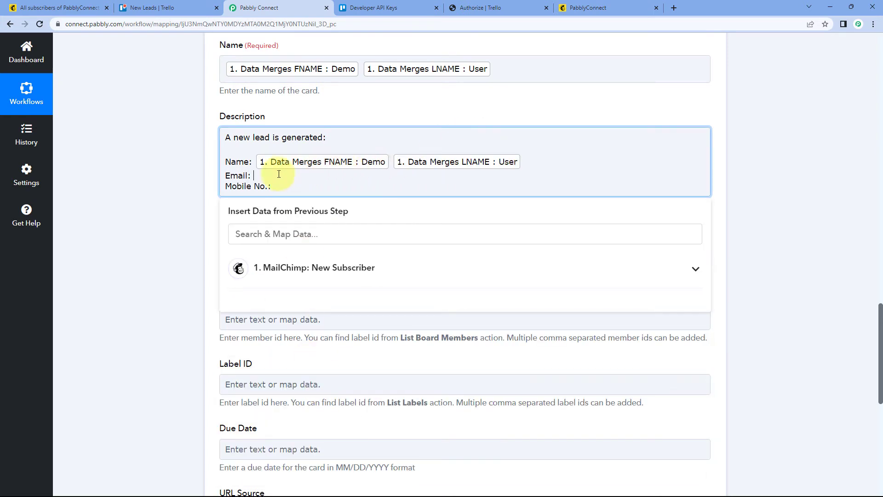
{"action": "left_click", "coordinate": [292, 268]}
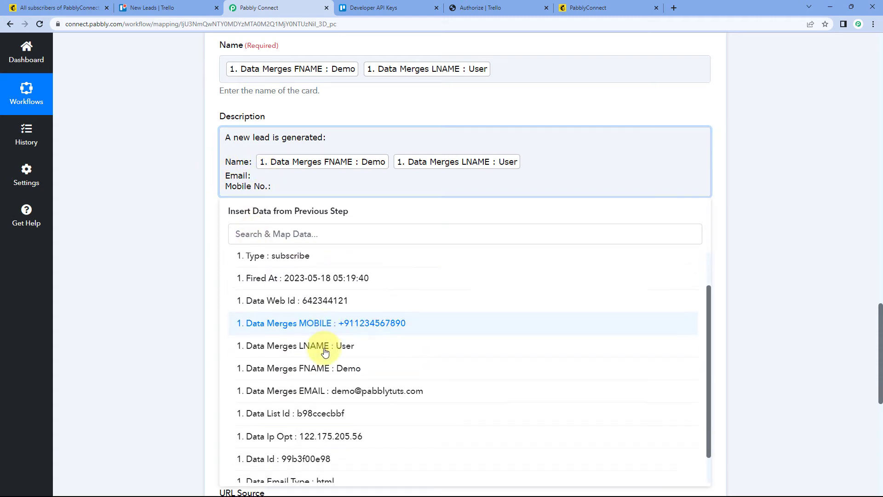
{"action": "left_click", "coordinate": [322, 389]}
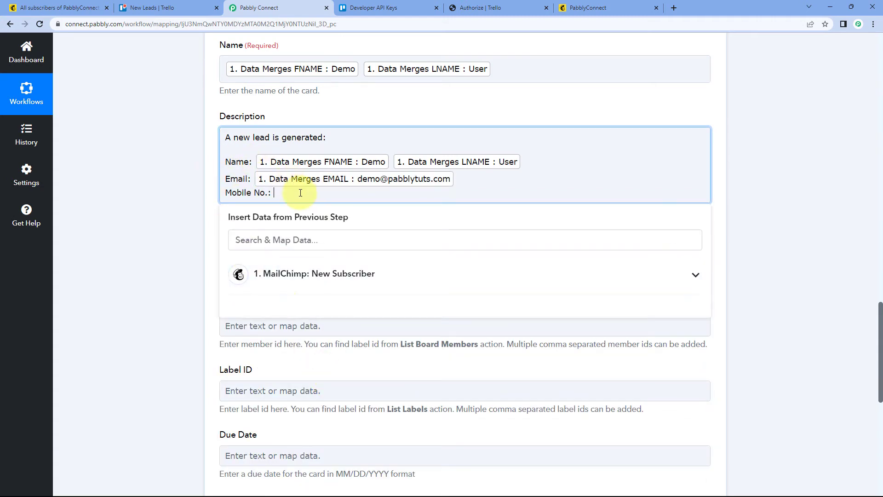
{"action": "left_click", "coordinate": [296, 273]}
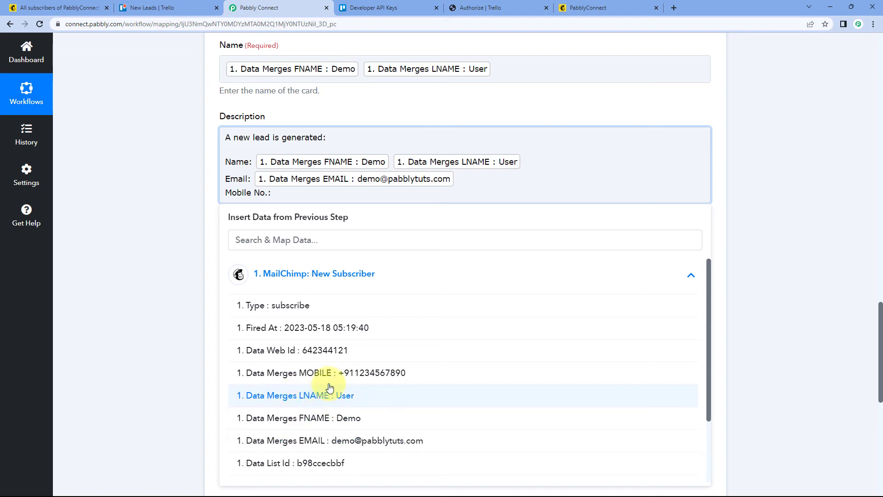
{"action": "left_click", "coordinate": [312, 374]}
{"action": "left_click", "coordinate": [164, 294]}
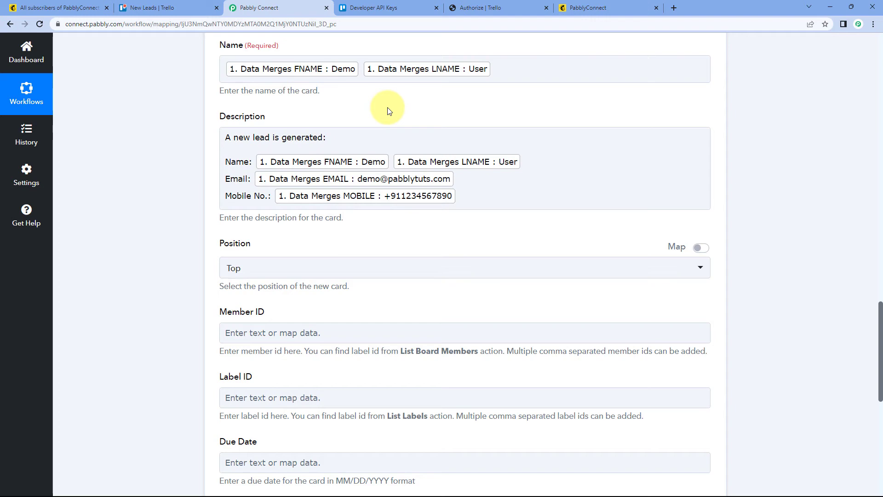
Step: Compare the captured MailChimp subscriber response with the fields mapped in the card's name and description
{"action": "scroll", "coordinate": [388, 111], "scroll_direction": "up", "scroll_amount": 15}
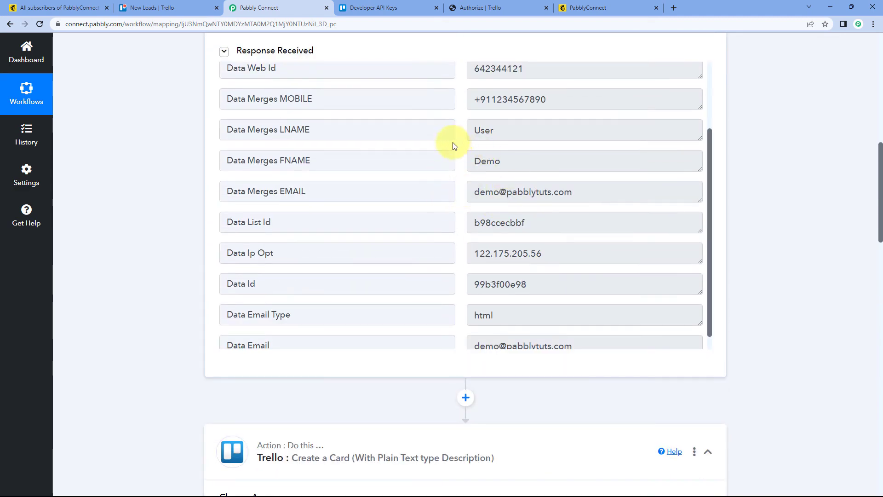
{"action": "scroll", "coordinate": [457, 162], "scroll_direction": "down", "scroll_amount": 1}
{"action": "scroll", "coordinate": [186, 216], "scroll_direction": "down", "scroll_amount": 5}
{"action": "scroll", "coordinate": [186, 216], "scroll_direction": "down", "scroll_amount": 11}
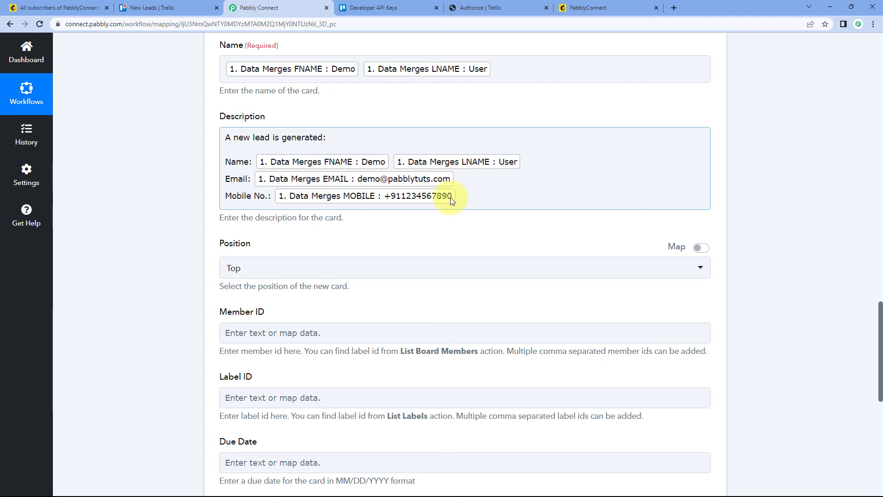
{"action": "scroll", "coordinate": [260, 210], "scroll_direction": "down", "scroll_amount": 1}
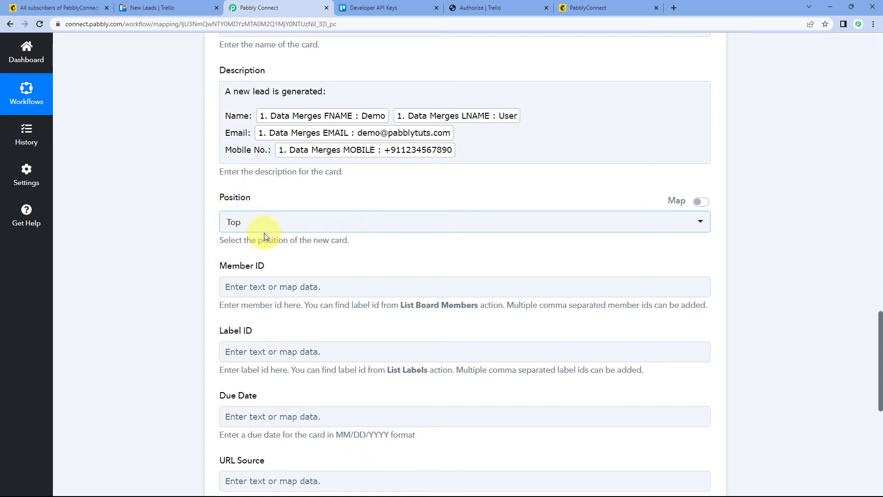
Step: Check the New Leads list on the Trello board and the card's Position options in the Pabbly Connect action
{"action": "left_click", "coordinate": [173, 8]}
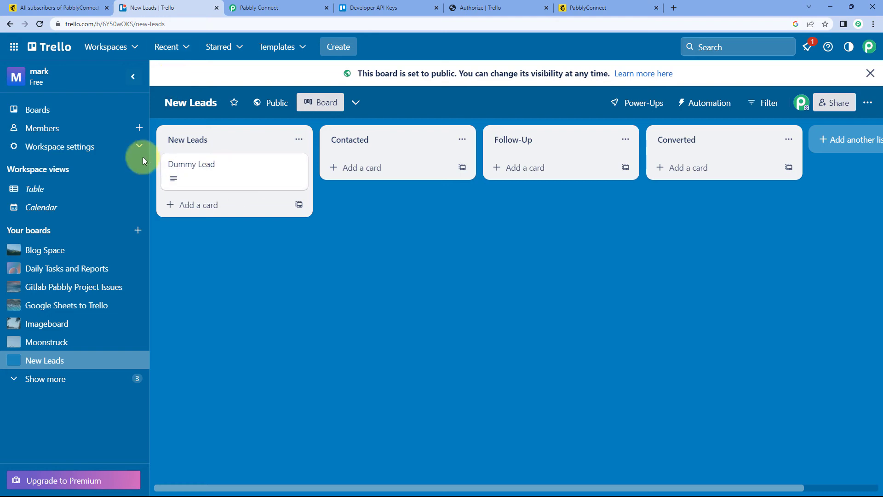
{"action": "left_click", "coordinate": [283, 7]}
{"action": "left_click", "coordinate": [293, 227]}
{"action": "left_click", "coordinate": [197, 257]}
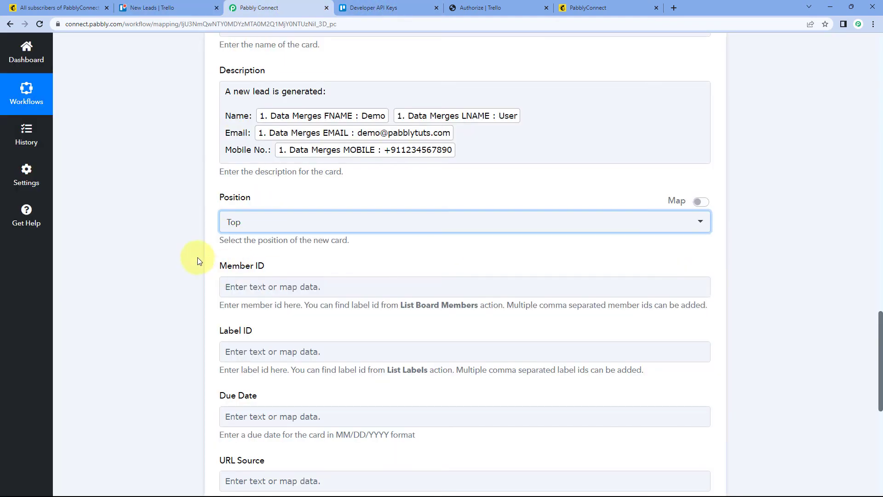
Step: Dismiss the public visibility notice on the Trello New Leads board, and return to the card settings in Pabbly Connect
{"action": "scroll", "coordinate": [209, 251], "scroll_direction": "down", "scroll_amount": 3}
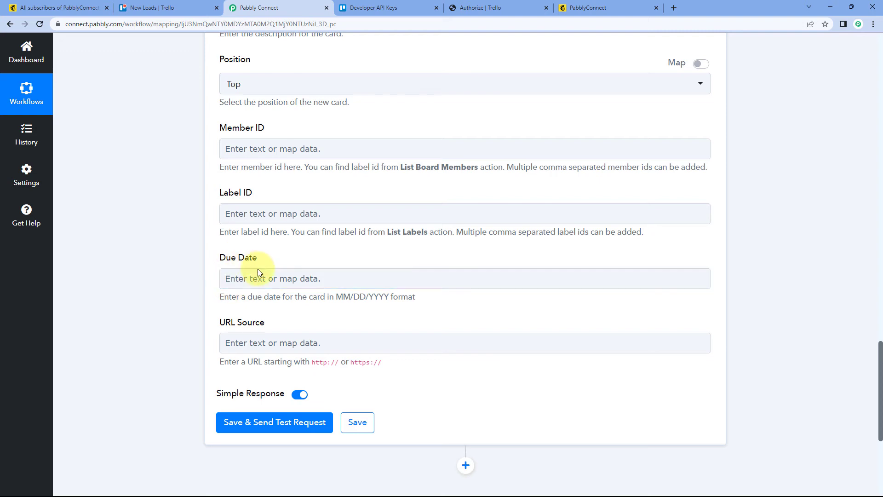
{"action": "left_click", "coordinate": [327, 273]}
{"action": "left_click", "coordinate": [152, 8]}
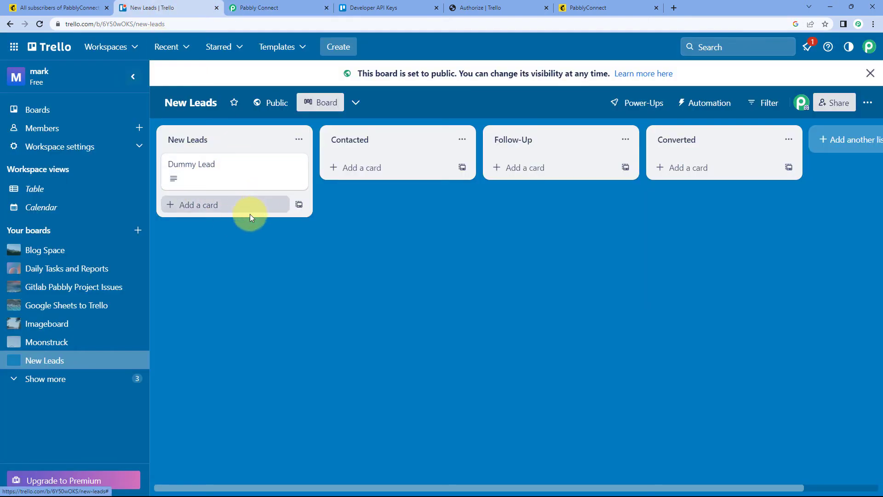
{"action": "left_click", "coordinate": [870, 74]}
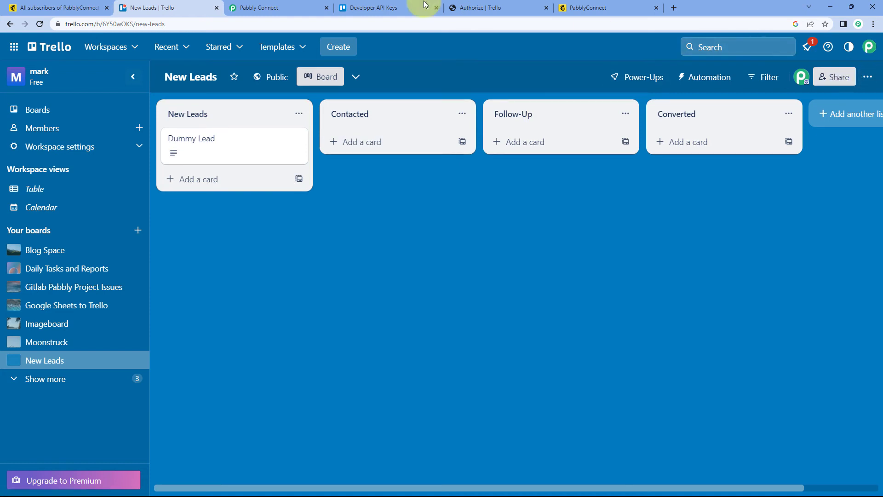
{"action": "left_click", "coordinate": [272, 7]}
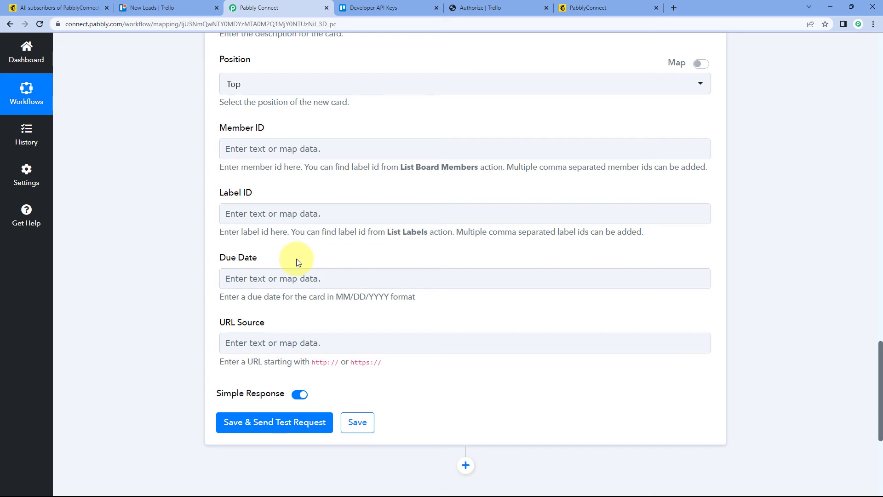
Step: Check the required date format for the card's optional Due Date field
{"action": "left_click", "coordinate": [285, 278]}
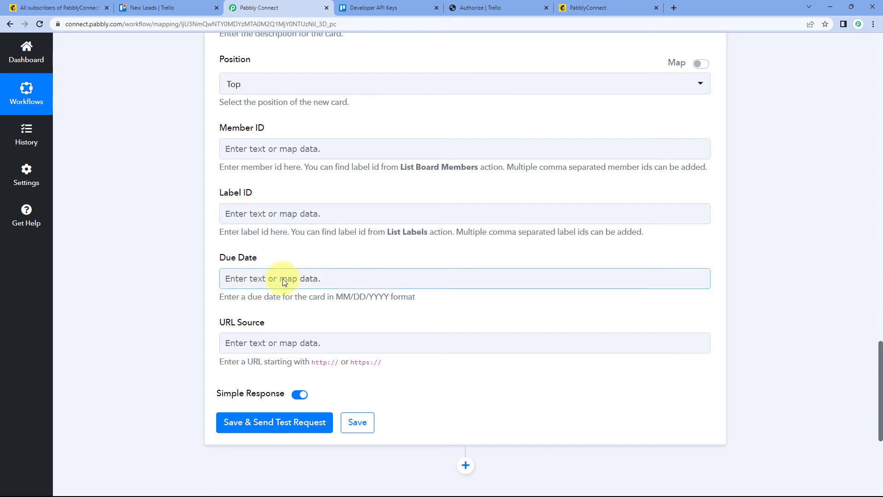
{"action": "left_click_drag", "start_coordinate": [336, 296], "coordinate": [389, 297]}
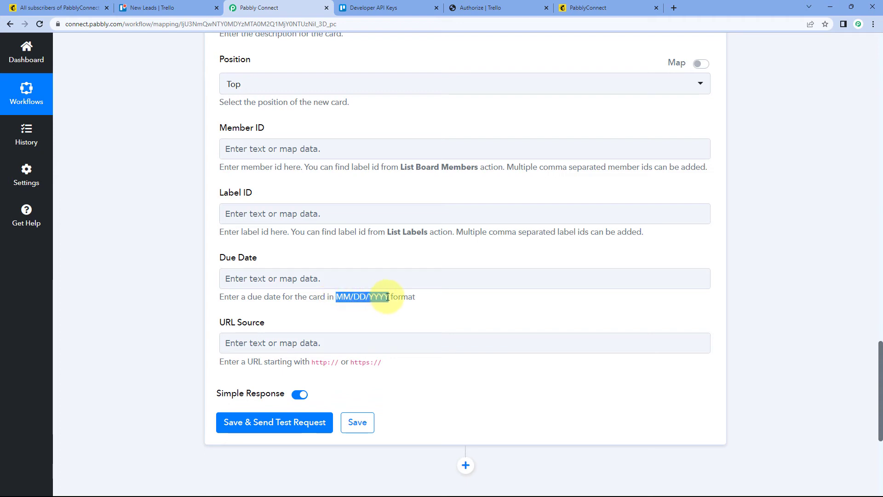
{"action": "left_click", "coordinate": [366, 315]}
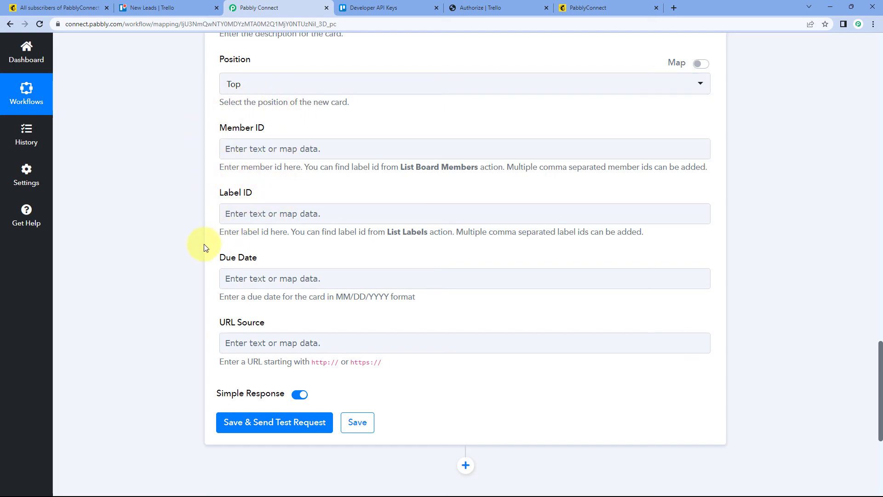
Step: Save the Trello card action, send a test request, and look through the response received
{"action": "scroll", "coordinate": [204, 246], "scroll_direction": "down", "scroll_amount": 5}
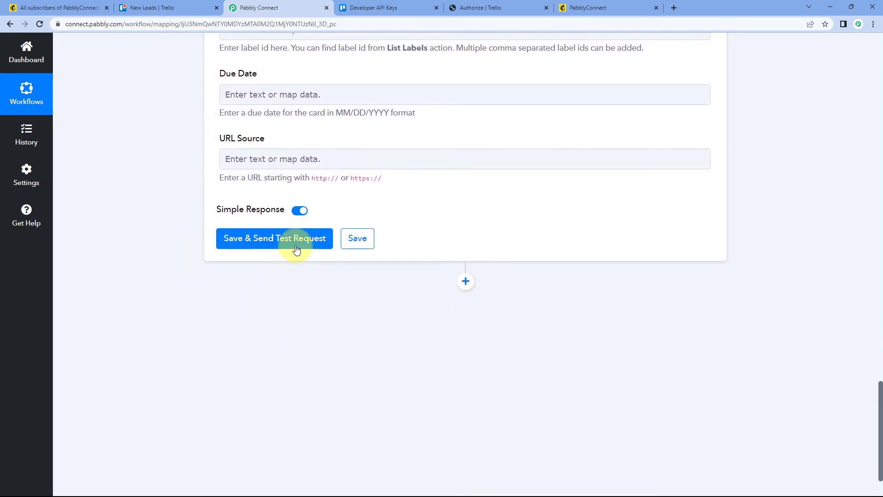
{"action": "left_click", "coordinate": [296, 248]}
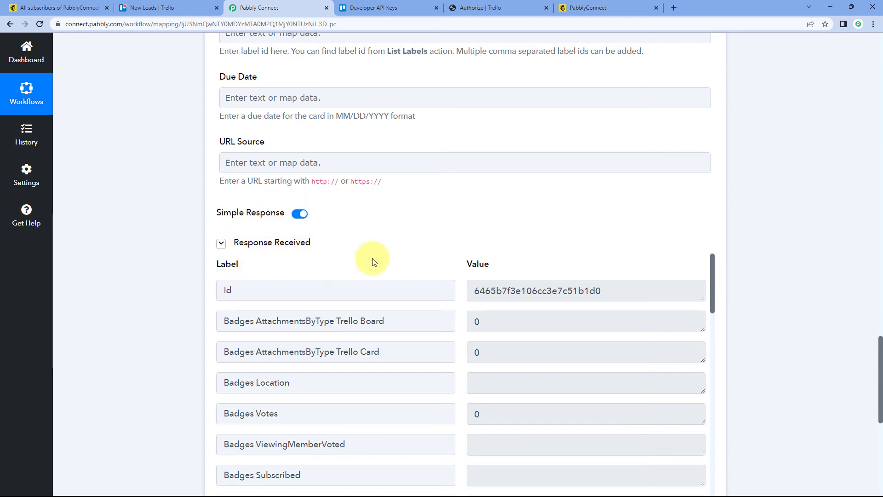
{"action": "scroll", "coordinate": [388, 252], "scroll_direction": "down", "scroll_amount": 3}
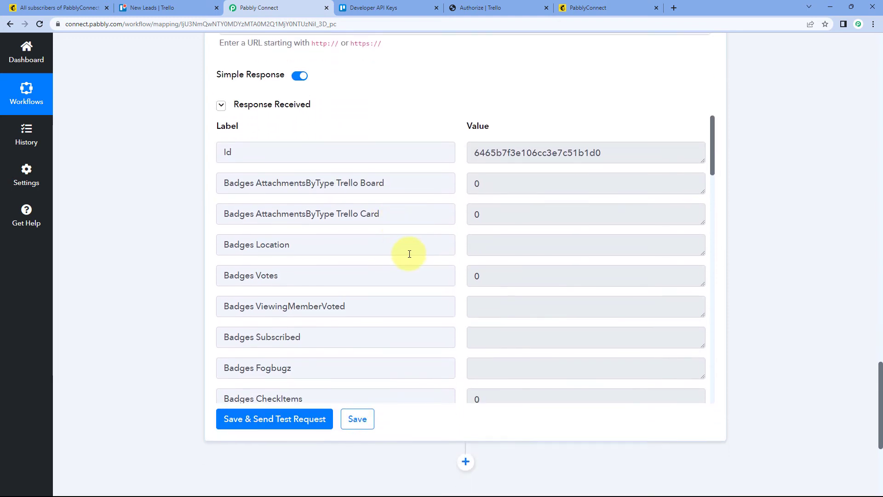
{"action": "scroll", "coordinate": [449, 196], "scroll_direction": "up", "scroll_amount": 12}
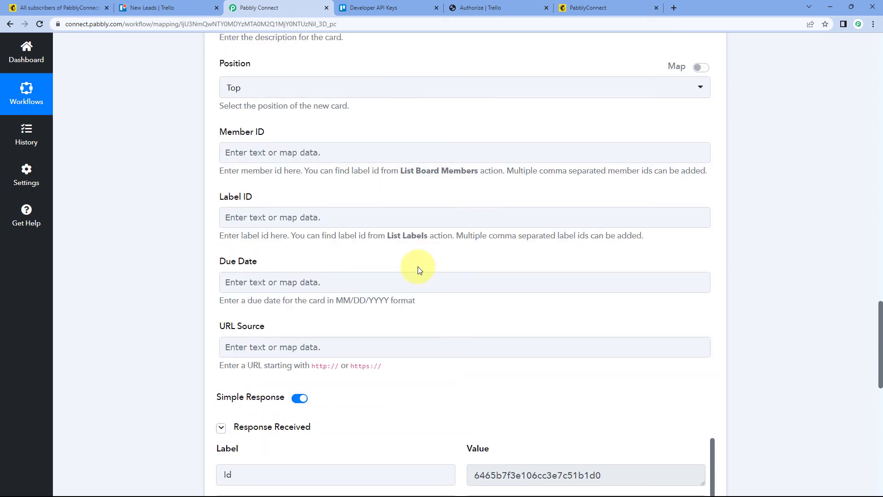
{"action": "scroll", "coordinate": [418, 270], "scroll_direction": "up", "scroll_amount": 2}
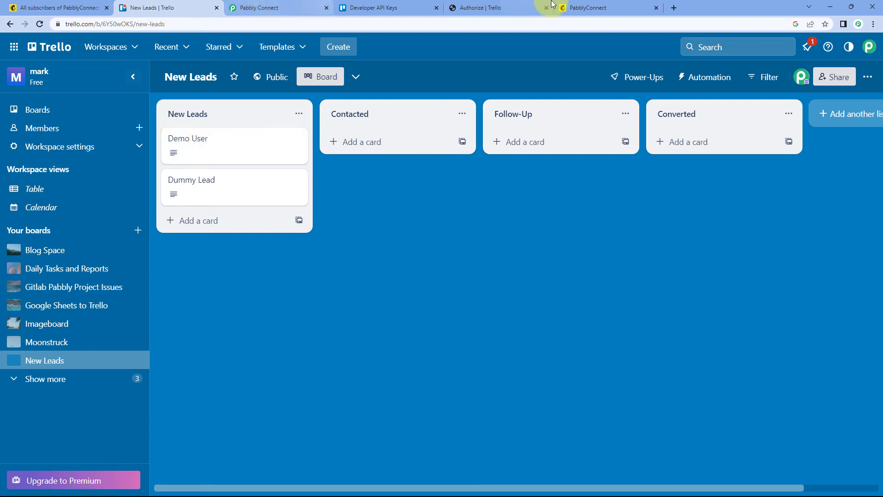
Step: Open the newly created card in Trello's New Leads list and examine the name, email and mobile number in its description
{"action": "left_click", "coordinate": [586, 7]}
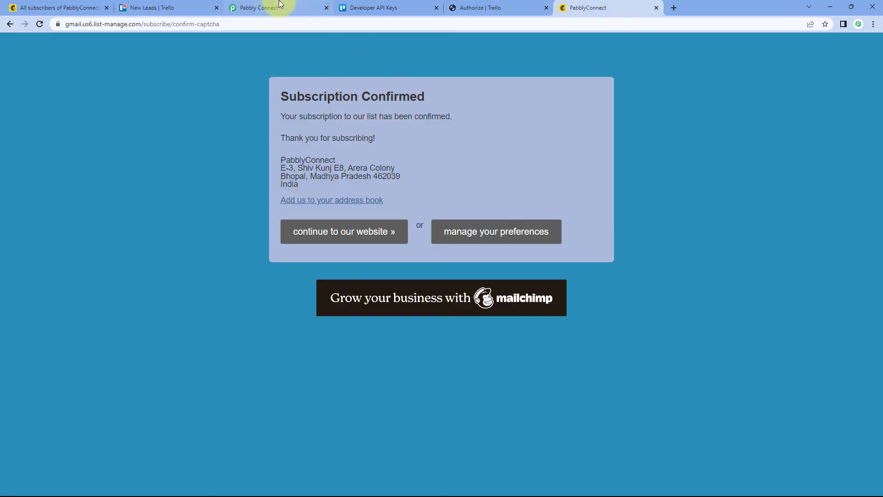
{"action": "left_click", "coordinate": [200, 6]}
{"action": "left_click", "coordinate": [232, 140]}
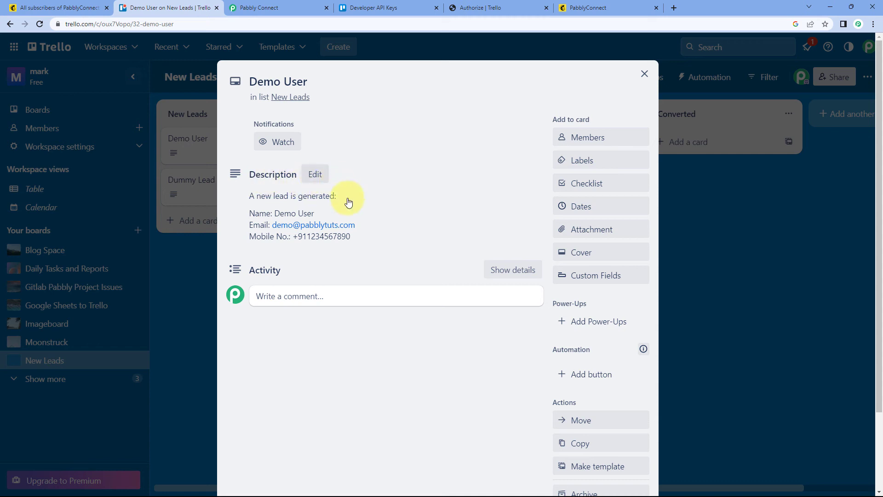
{"action": "left_click_drag", "start_coordinate": [351, 236], "coordinate": [232, 196]}
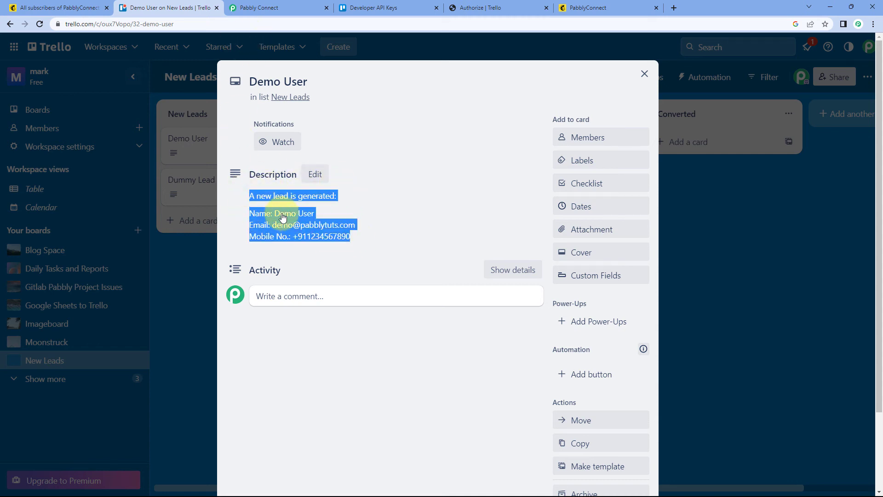
{"action": "left_click", "coordinate": [318, 216]}
{"action": "left_click_drag", "start_coordinate": [315, 214], "coordinate": [273, 214]}
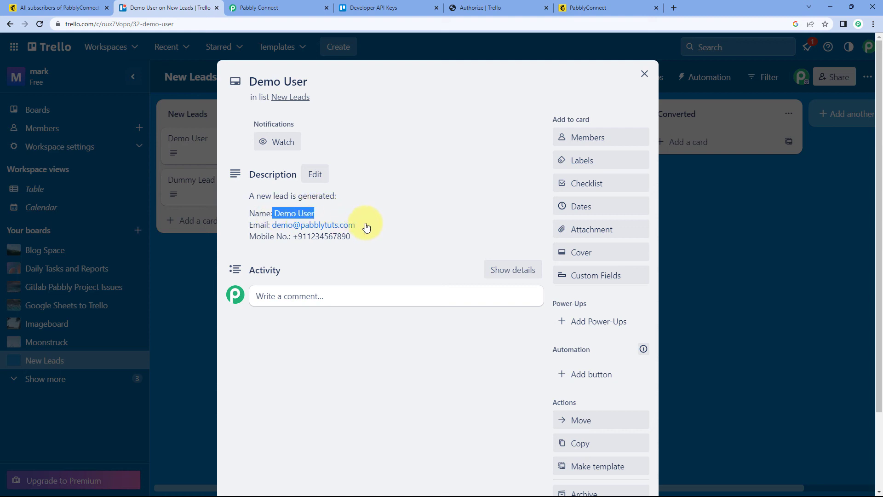
{"action": "left_click_drag", "start_coordinate": [366, 227], "coordinate": [264, 223]}
{"action": "left_click_drag", "start_coordinate": [363, 239], "coordinate": [292, 240]}
{"action": "left_click", "coordinate": [361, 197]}
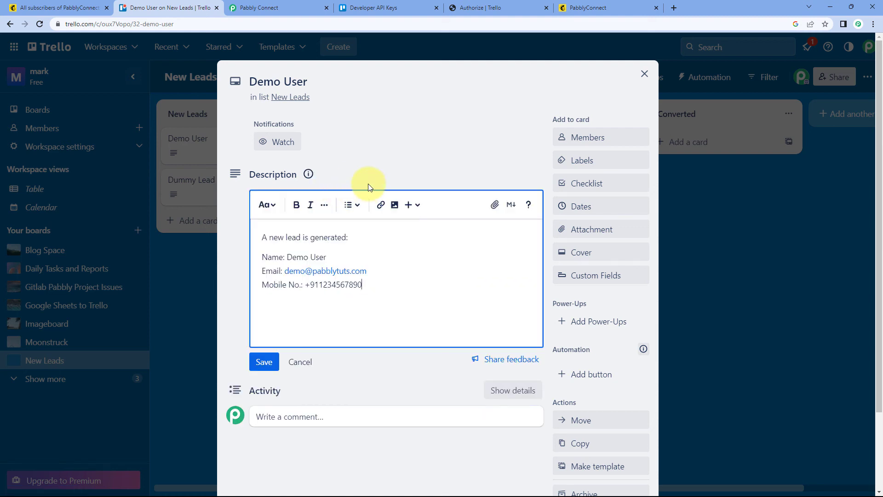
Step: Look at the Mailchimp subscription confirmation page, and close the new lead's card in Trello
{"action": "left_click", "coordinate": [579, 8]}
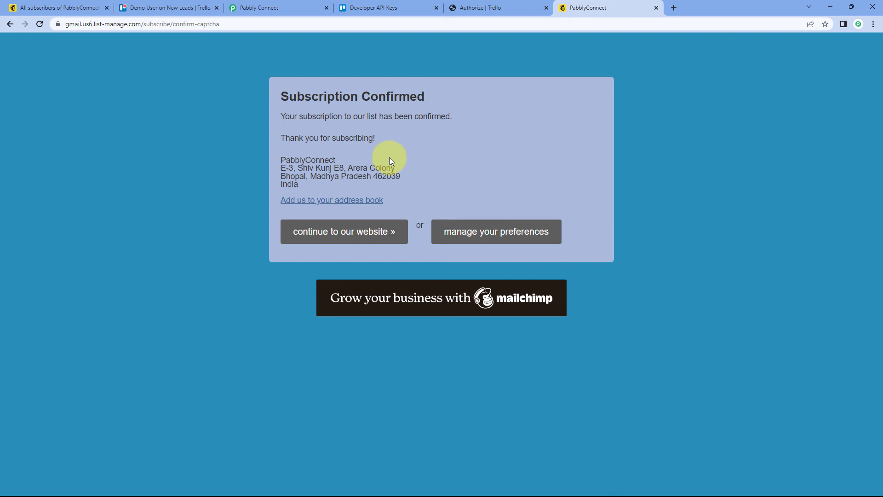
{"action": "left_click", "coordinate": [183, 7]}
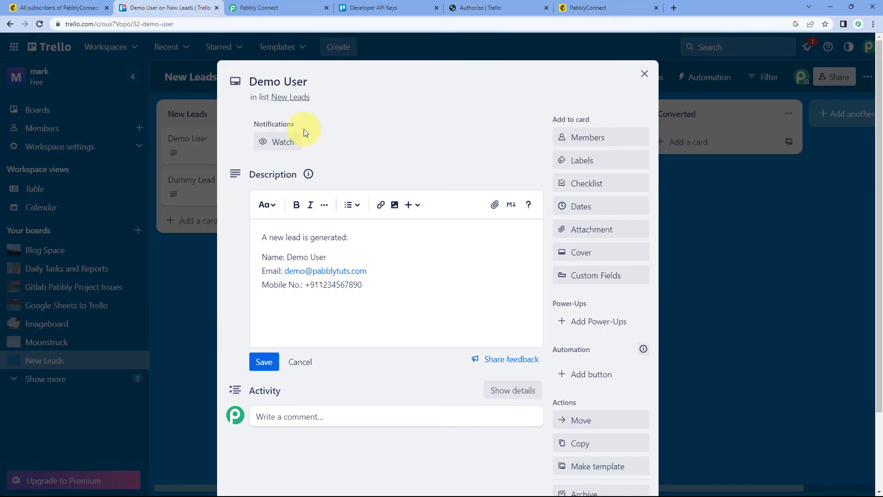
{"action": "left_click", "coordinate": [644, 74]}
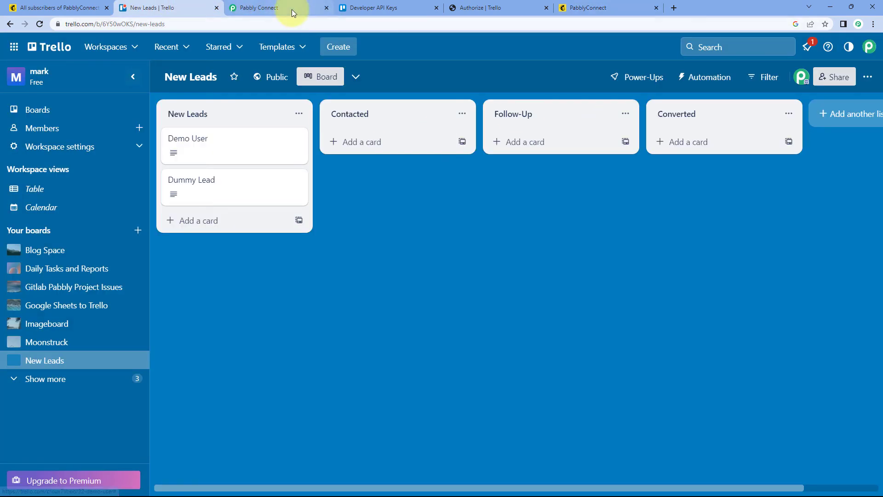
Step: Return to Pabbly Connect and collapse the Trello action and MailChimp trigger steps of the Mailchimp to Trello workflow
{"action": "left_click", "coordinate": [291, 7]}
{"action": "scroll", "coordinate": [736, 154], "scroll_direction": "up", "scroll_amount": 6}
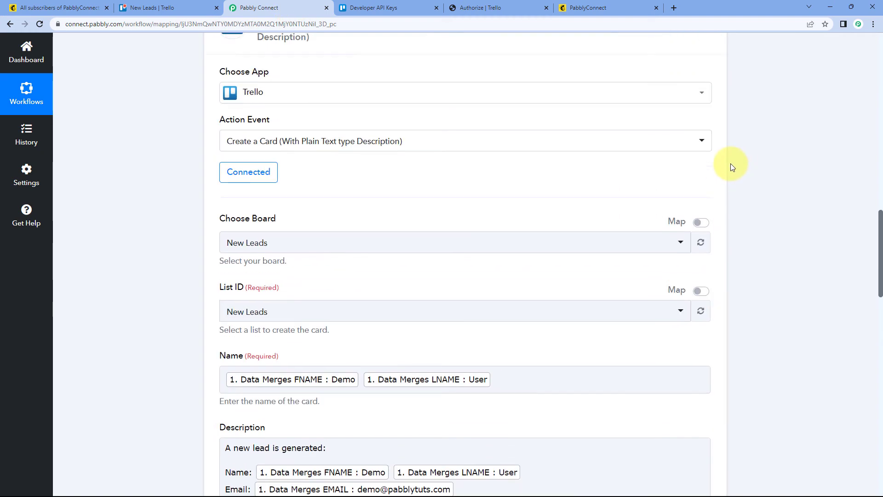
{"action": "scroll", "coordinate": [726, 157], "scroll_direction": "up", "scroll_amount": 10}
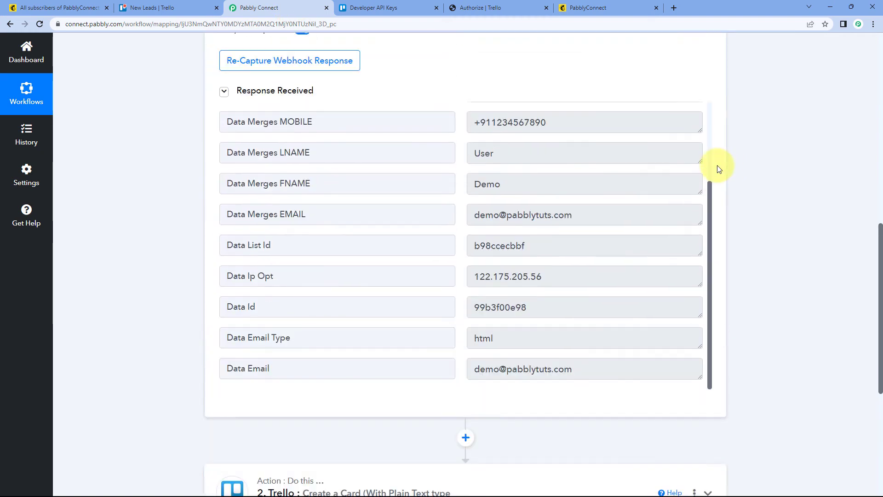
{"action": "scroll", "coordinate": [718, 169], "scroll_direction": "up", "scroll_amount": 5}
{"action": "left_click", "coordinate": [711, 197]}
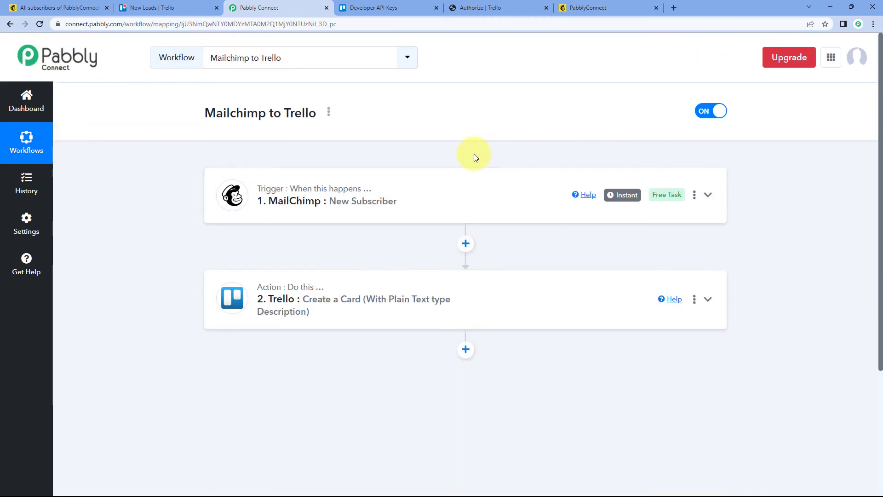
{"action": "scroll", "coordinate": [444, 120], "scroll_direction": "up", "scroll_amount": 1}
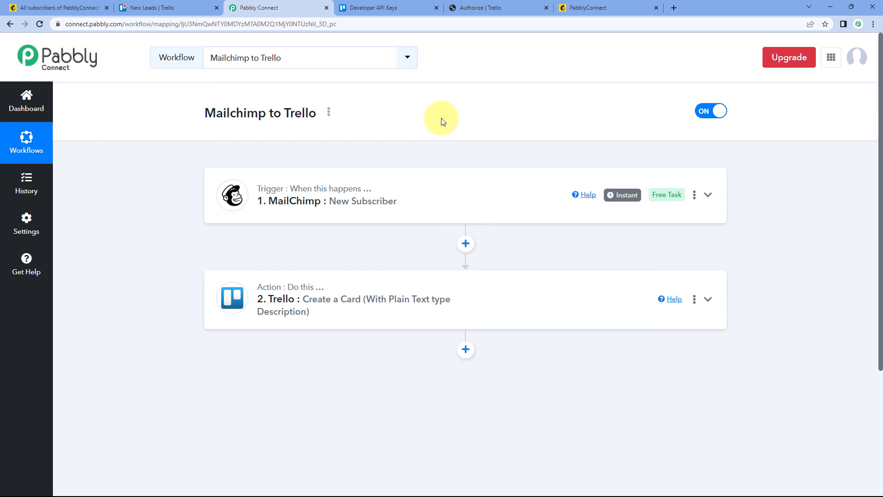
Step: Return to the Mailchimp signup page and bring up an empty Subscribe form for a new entry
{"action": "left_click", "coordinate": [572, 7]}
{"action": "left_click", "coordinate": [8, 26]}
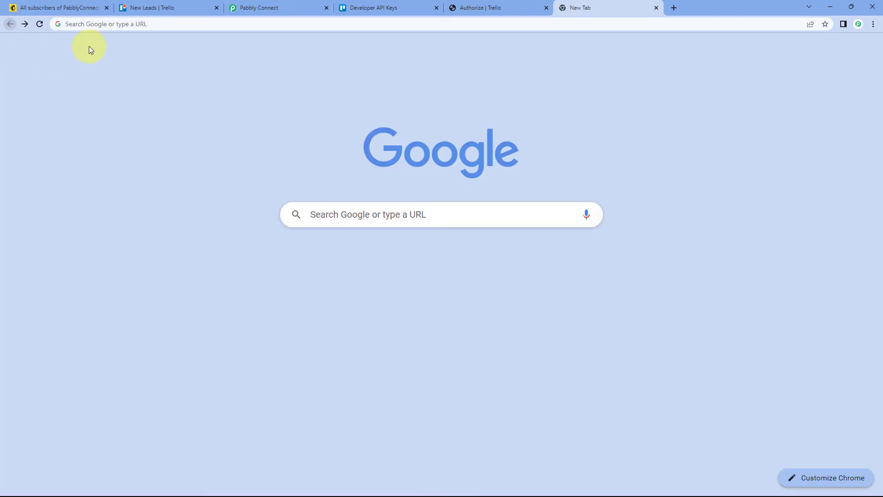
{"action": "left_click", "coordinate": [25, 24]}
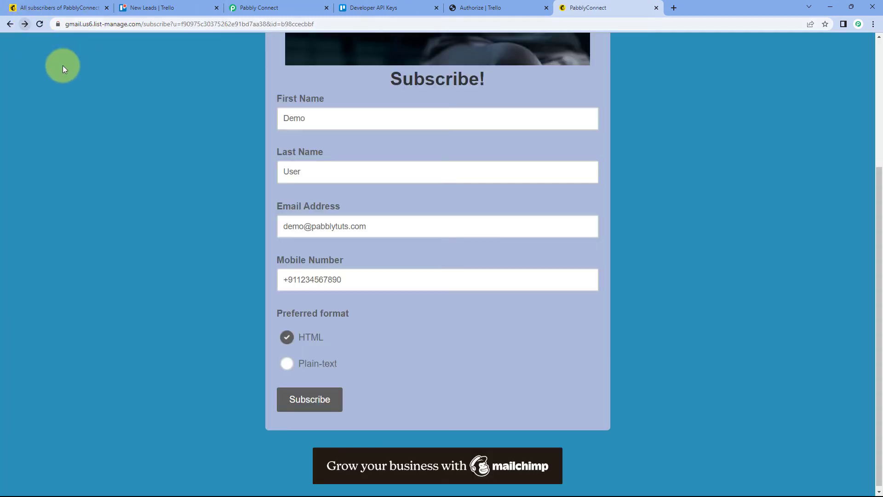
{"action": "double_click", "coordinate": [337, 118]}
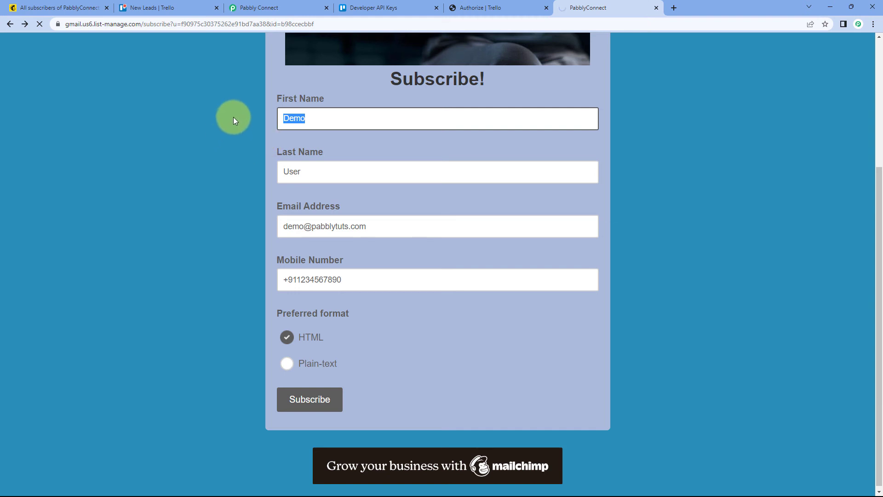
{"action": "left_click", "coordinate": [352, 115]}
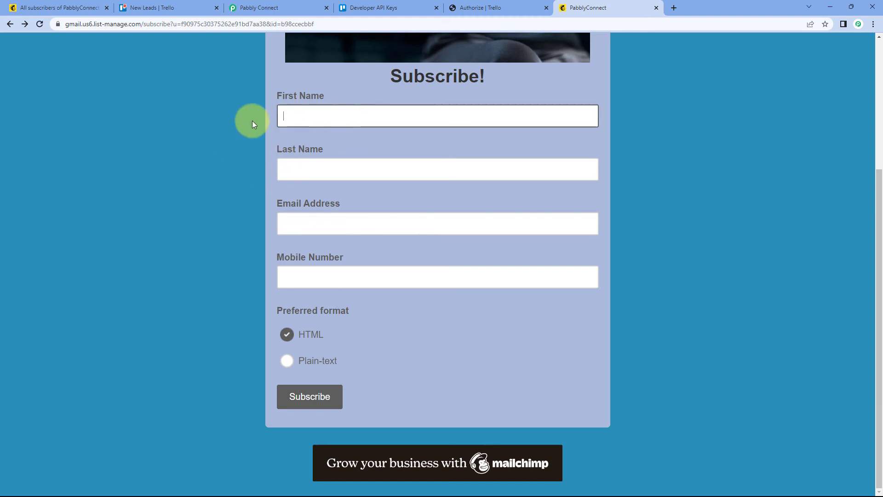
Step: Fill in the test subscriber's first name, last name and email address on the Subscribe form
{"action": "type", "text": "Test"}
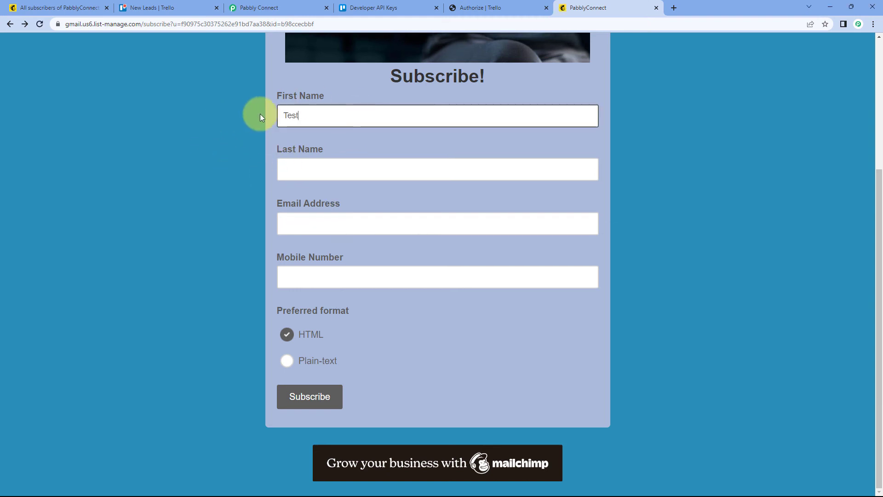
{"action": "key", "text": "Tab"}
{"action": "type", "text": "User"}
{"action": "key", "text": "Tab"}
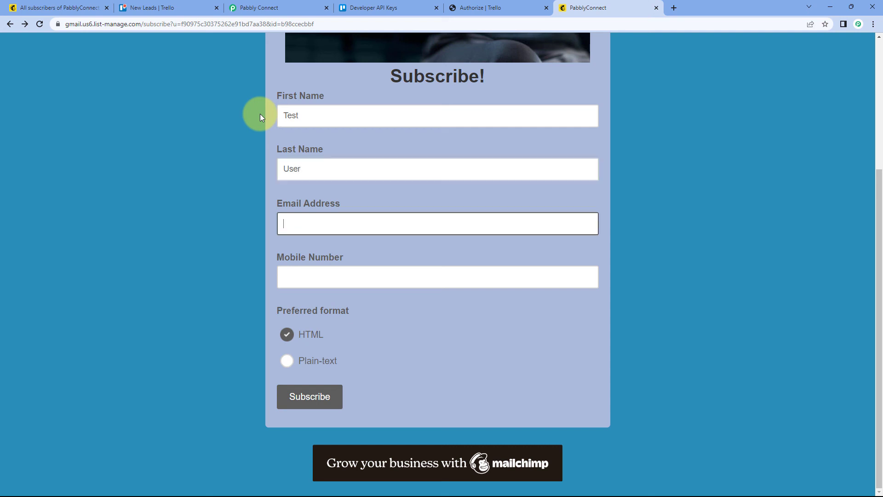
Step: Enter the test subscriber's mobile number with the +91 country code
{"action": "key", "text": "Tab"}
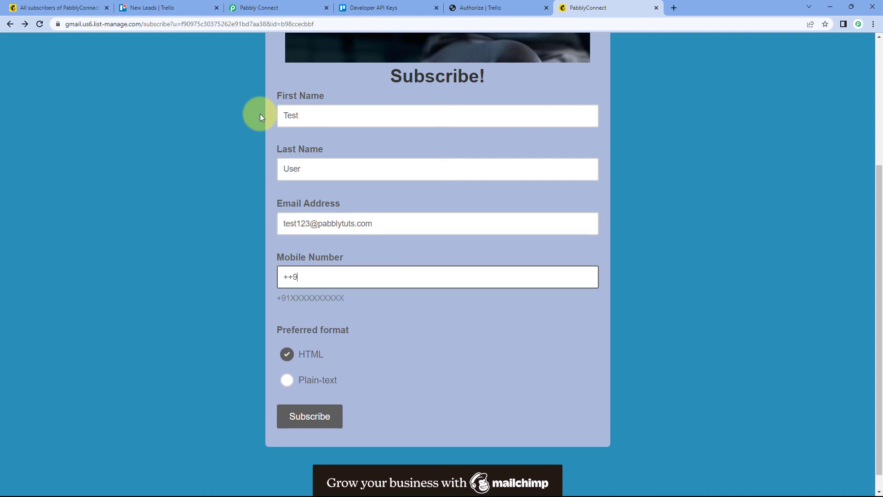
{"action": "key", "text": "BackSpace"}
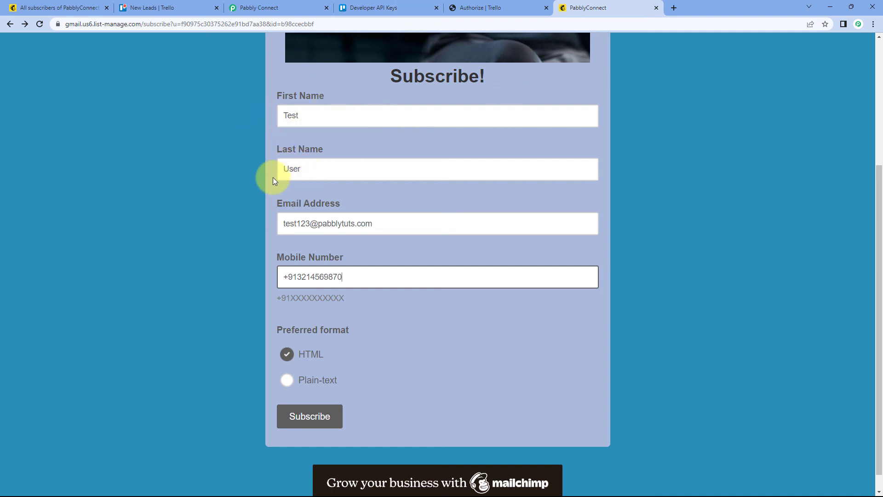
Step: Submit the signup form and complete the "I'm not a robot" check to finish the subscription
{"action": "left_click", "coordinate": [318, 412]}
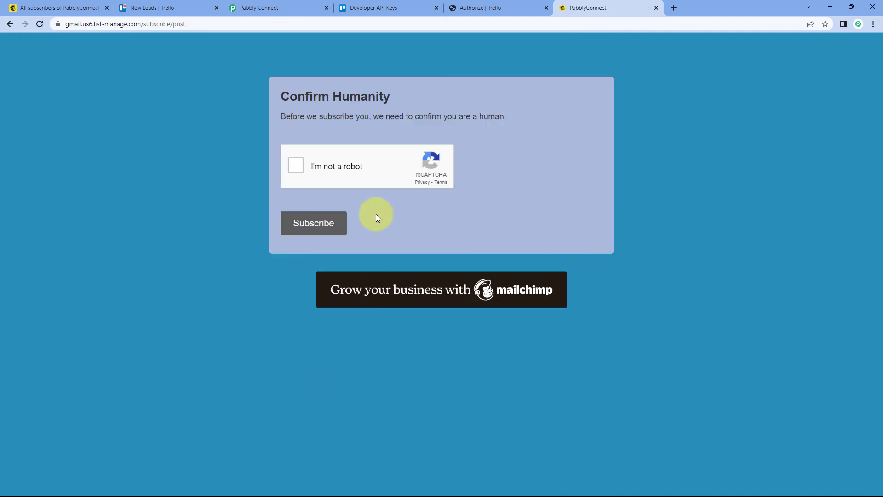
{"action": "left_click", "coordinate": [321, 168]}
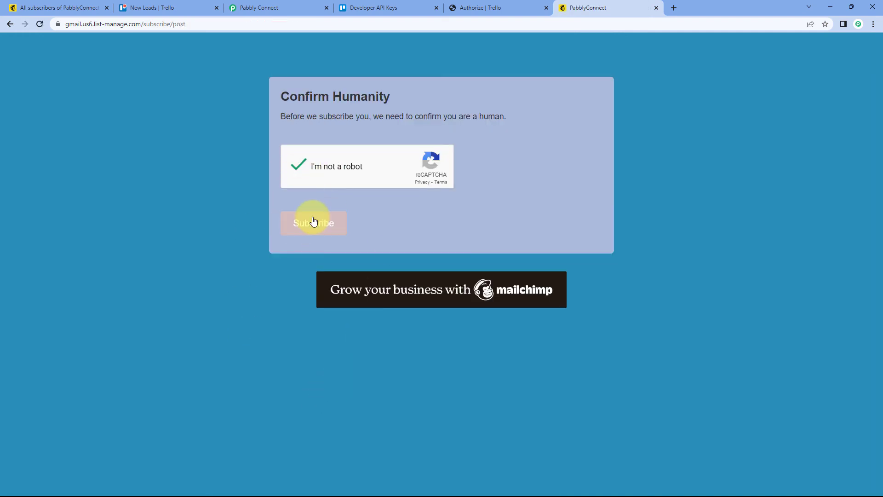
{"action": "left_click", "coordinate": [313, 221]}
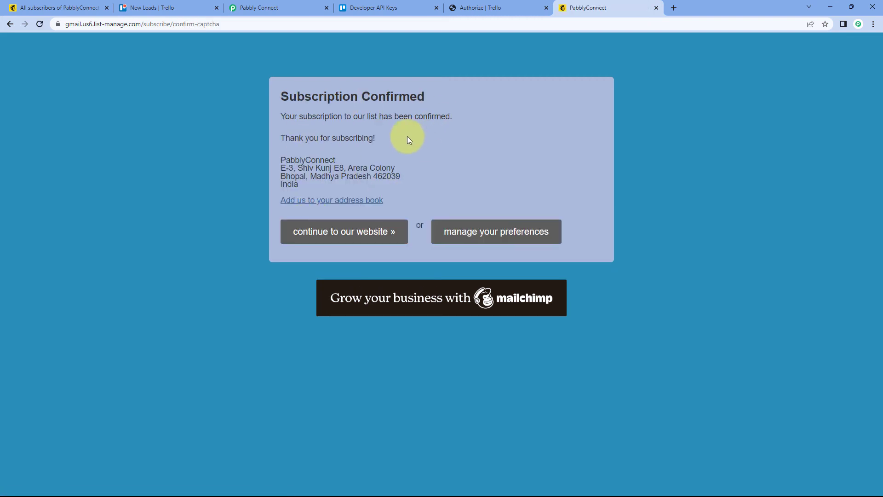
Step: Refresh the PabblyConnect audience's contact list in Mailchimp and look for the new subscriber
{"action": "left_click", "coordinate": [36, 8]}
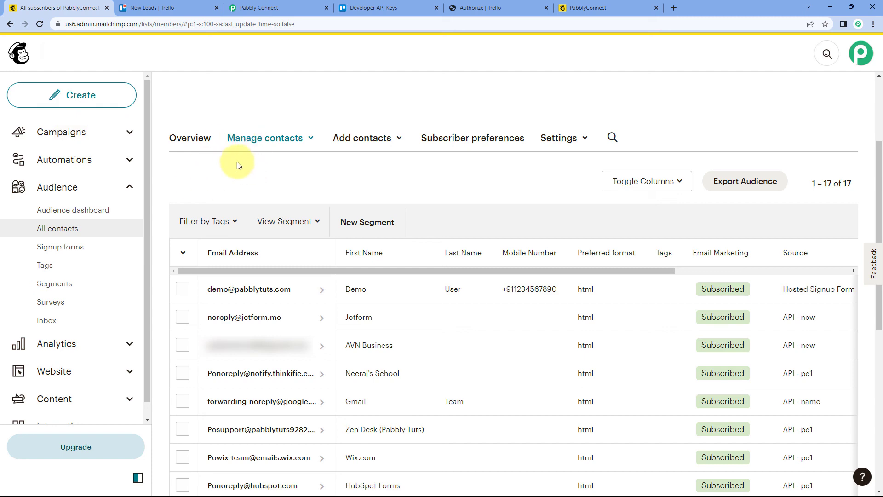
{"action": "left_click", "coordinate": [40, 24]}
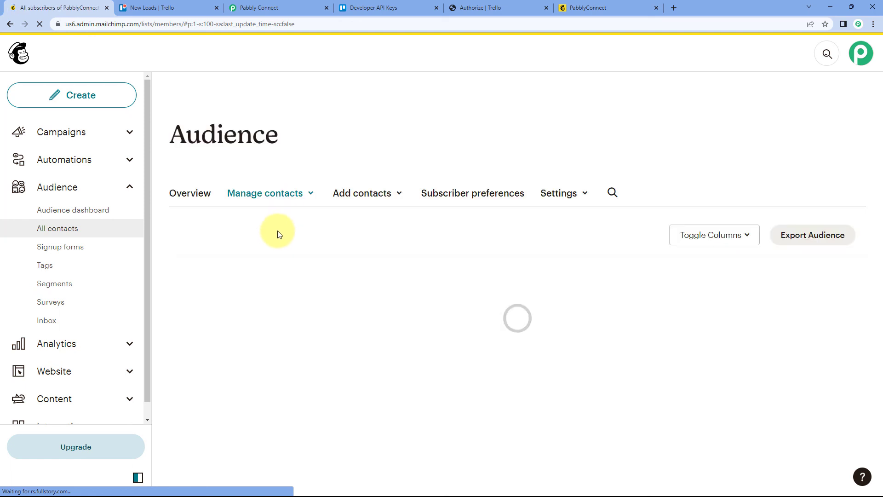
{"action": "scroll", "coordinate": [258, 285], "scroll_direction": "down", "scroll_amount": 1}
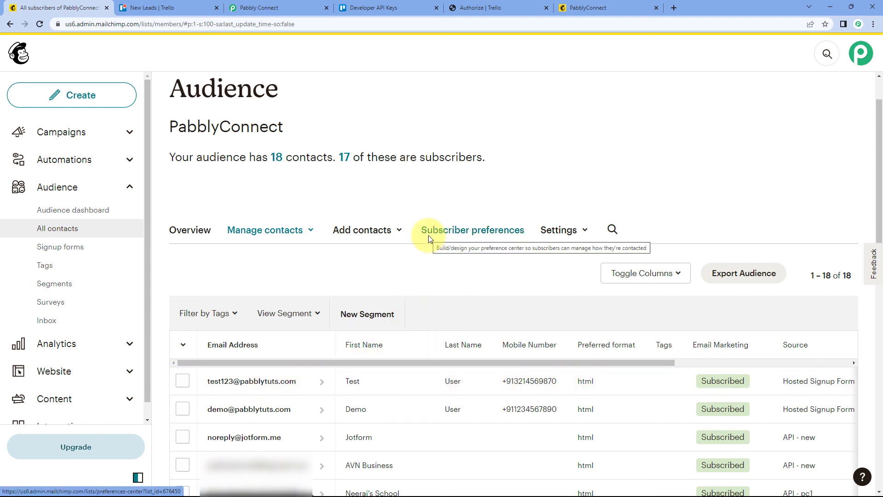
Step: Open the newest card in Trello's New Leads list and examine its title, name, email and mobile number
{"action": "left_click", "coordinate": [170, 6]}
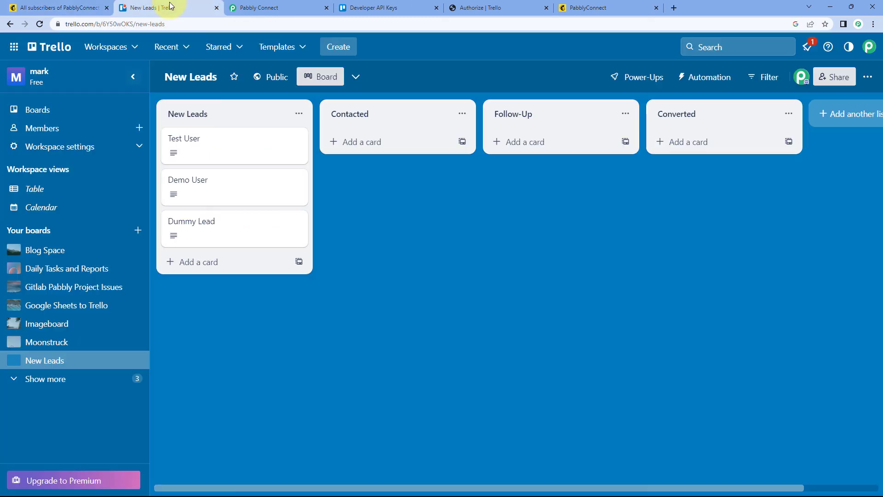
{"action": "left_click", "coordinate": [193, 144]}
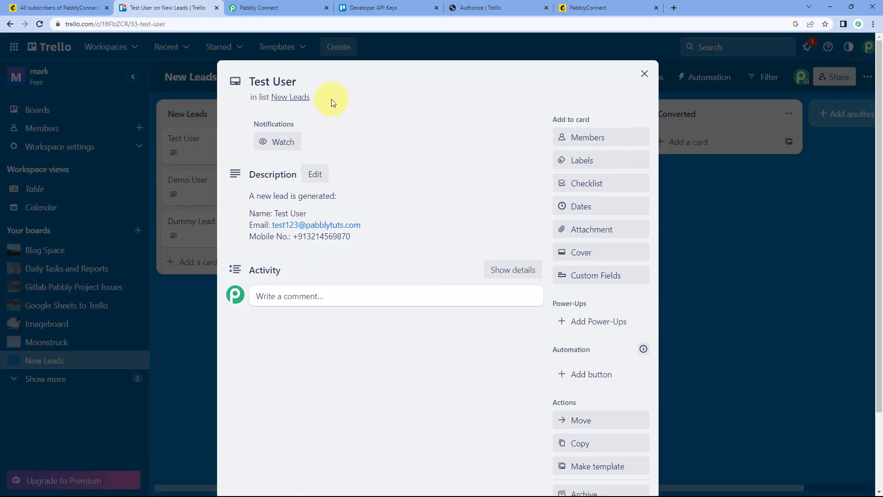
{"action": "left_click", "coordinate": [286, 82]}
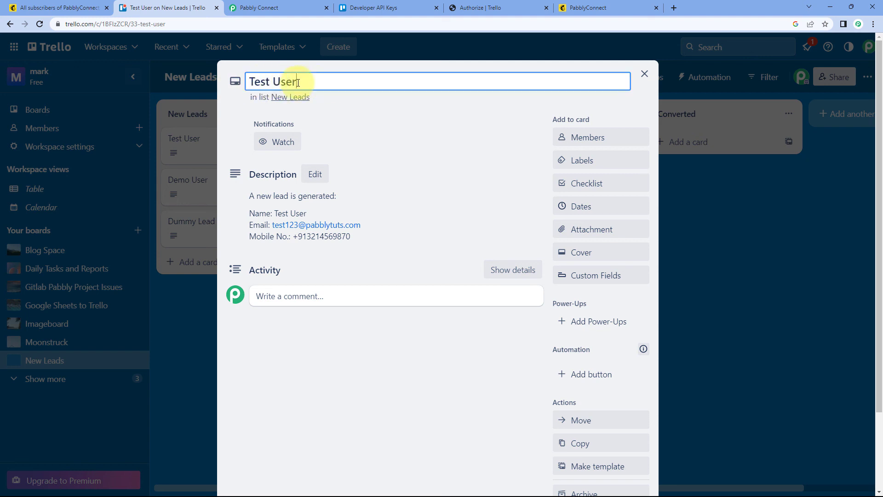
{"action": "left_click_drag", "start_coordinate": [296, 82], "coordinate": [251, 82]}
{"action": "left_click", "coordinate": [369, 117]}
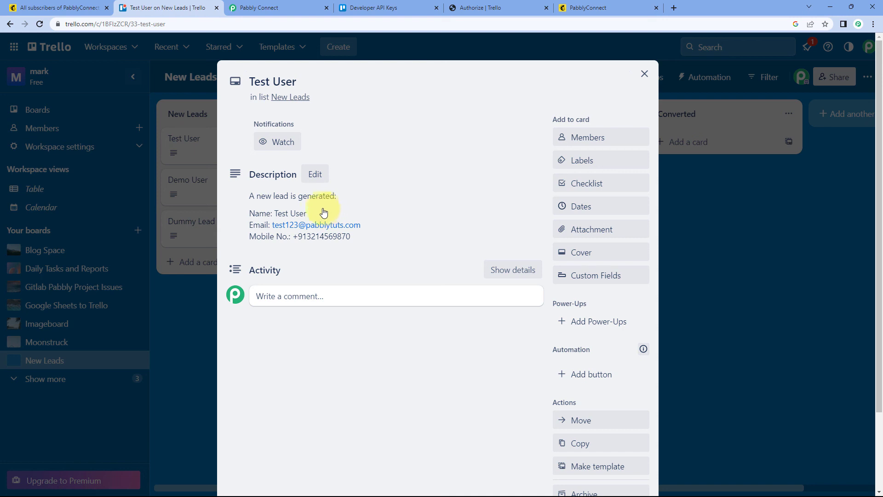
{"action": "left_click_drag", "start_coordinate": [324, 213], "coordinate": [273, 213]}
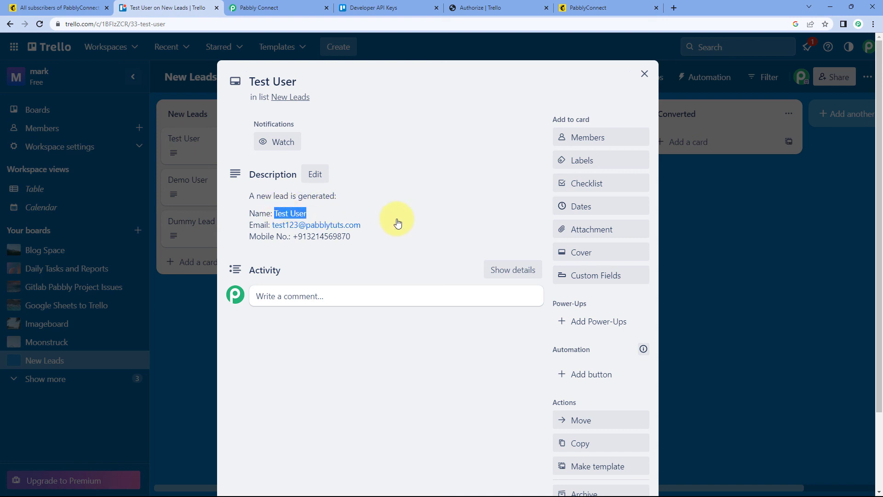
{"action": "left_click", "coordinate": [366, 225]}
{"action": "left_click_drag", "start_coordinate": [366, 224], "coordinate": [276, 223]}
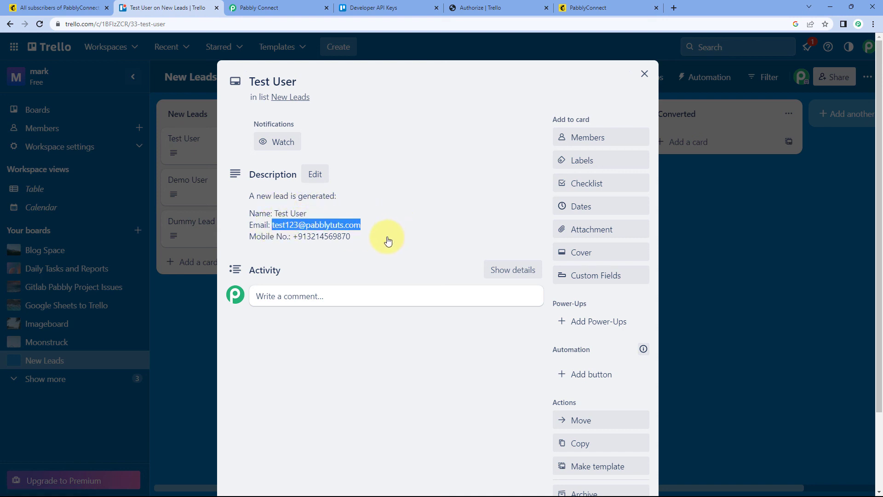
{"action": "left_click_drag", "start_coordinate": [388, 239], "coordinate": [301, 242]}
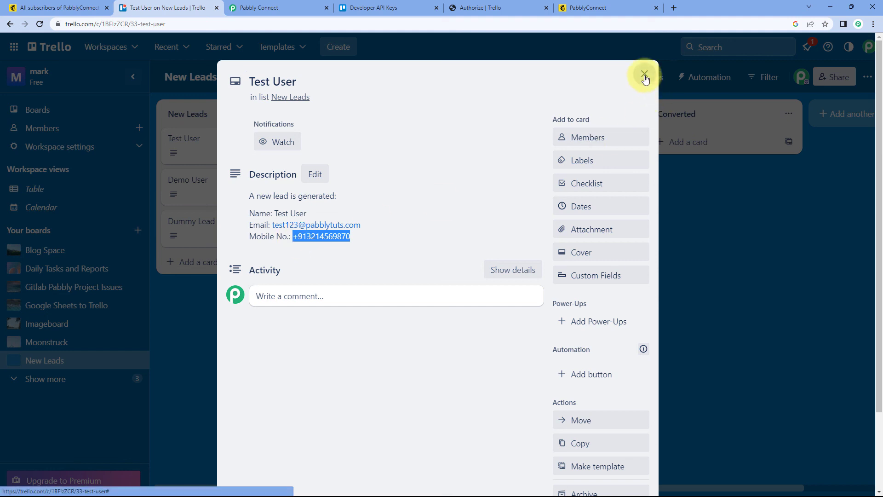
Step: Close the lead's Trello card and review the Mailchimp to Trello workflow in Pabbly Connect
{"action": "left_click", "coordinate": [643, 74]}
{"action": "left_click", "coordinate": [313, 7]}
{"action": "scroll", "coordinate": [453, 103], "scroll_direction": "down", "scroll_amount": 1}
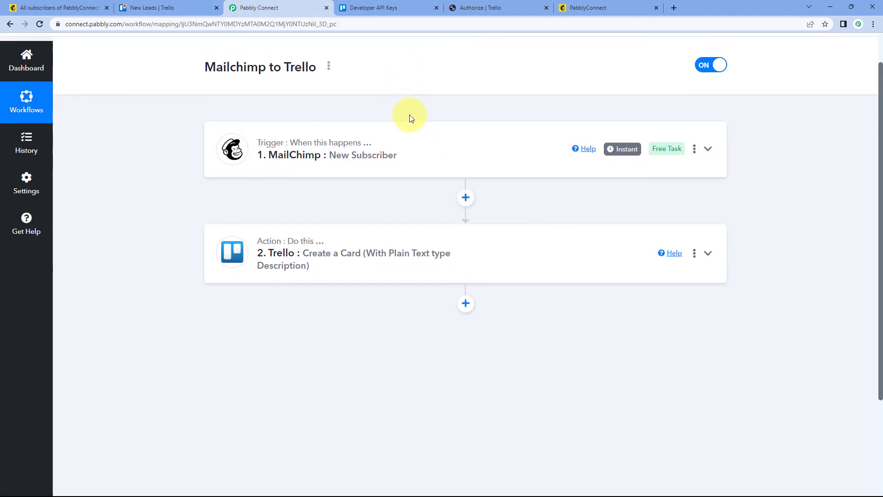
{"action": "scroll", "coordinate": [409, 119], "scroll_direction": "up", "scroll_amount": 1}
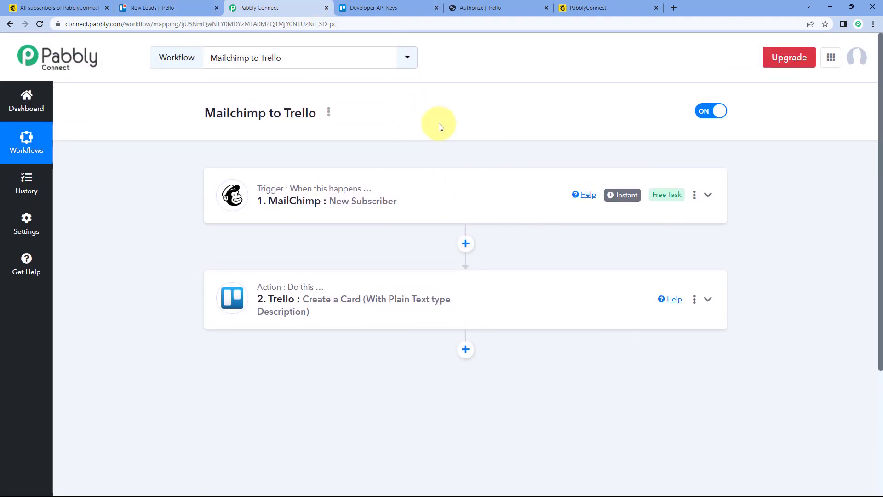